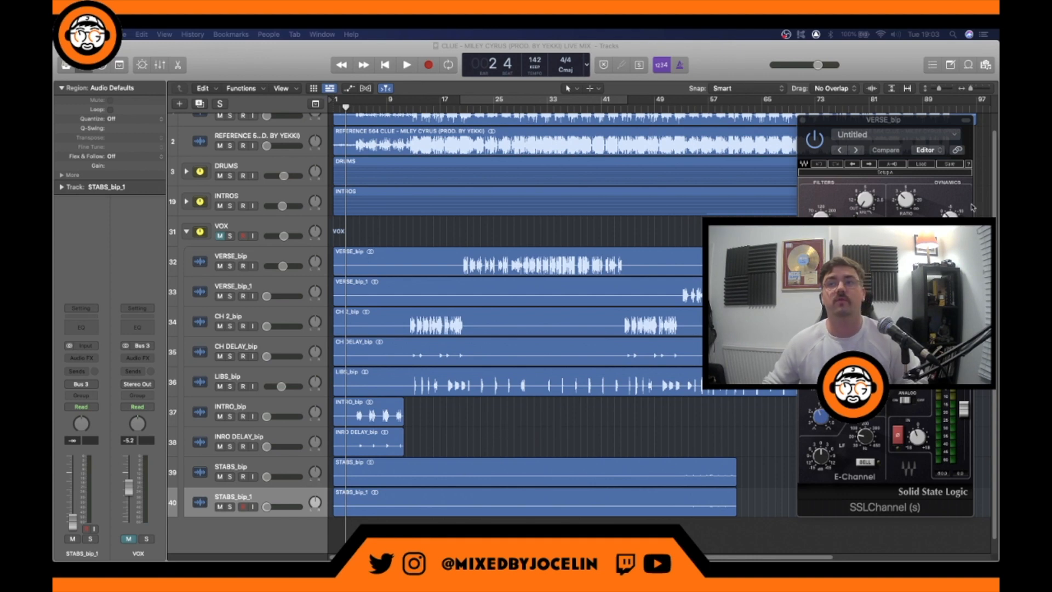
# Step: Close the SSLChannel plug-in window of VERSE_bip and return the playhead to the project start
pyautogui.moveTo(914, 125); pyautogui.dragTo(432, 123)
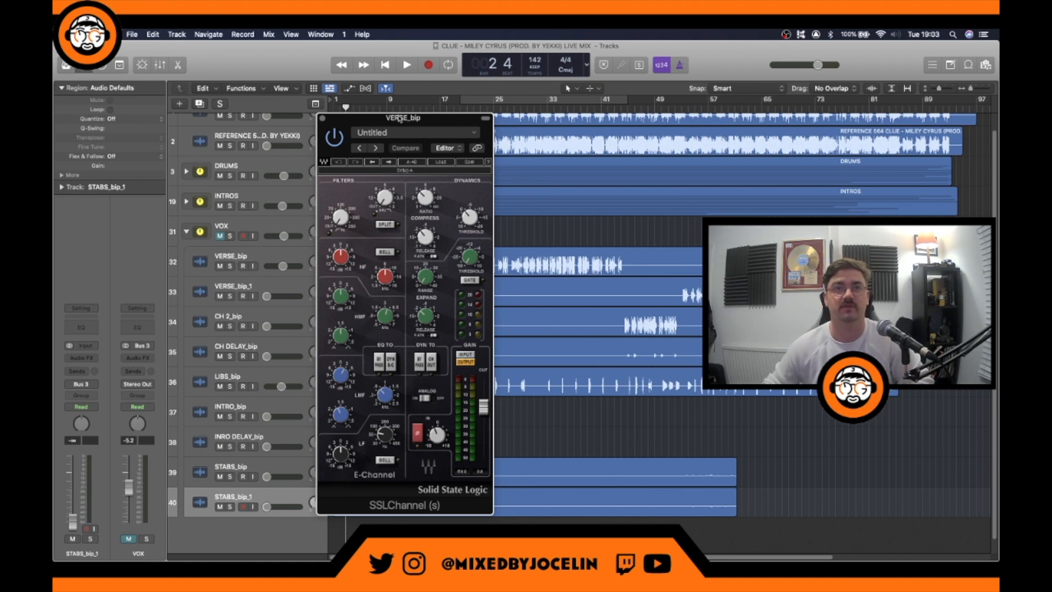
pyautogui.moveTo(398, 120); pyautogui.dragTo(365, 112)
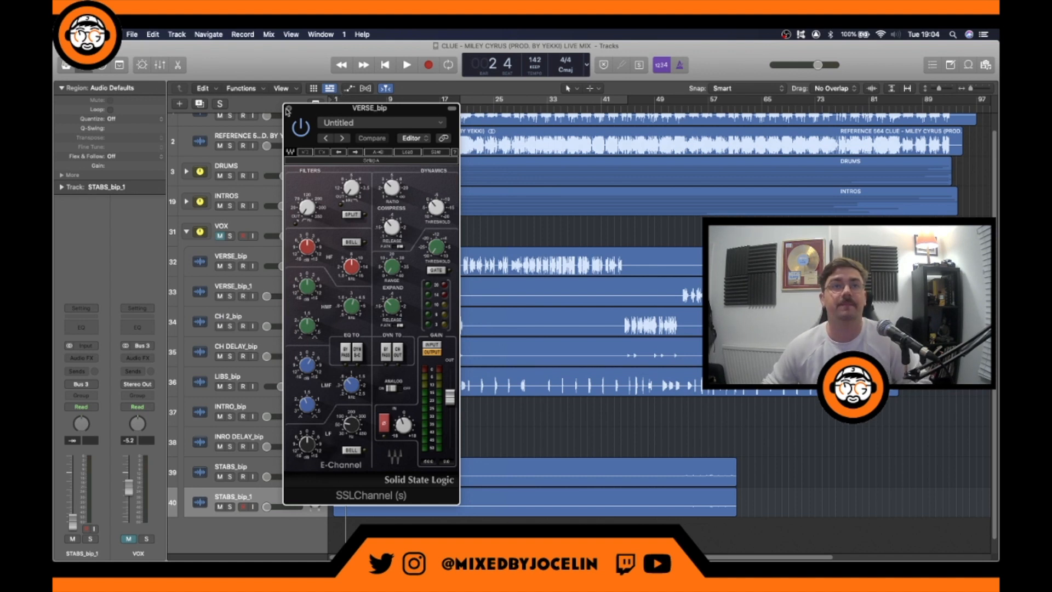
pyautogui.click(288, 109)
pyautogui.press('Return')
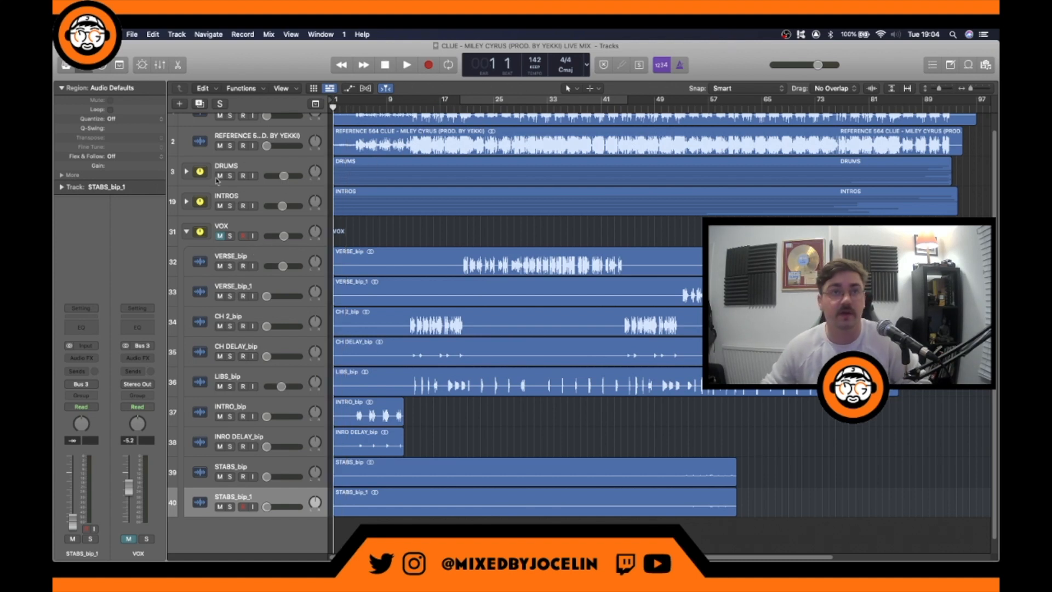
# Step: Solo the DRUMS and INTROS stacks without VOX and audition the beat from around bar 13
pyautogui.moveTo(230, 176); pyautogui.dragTo(230, 236)
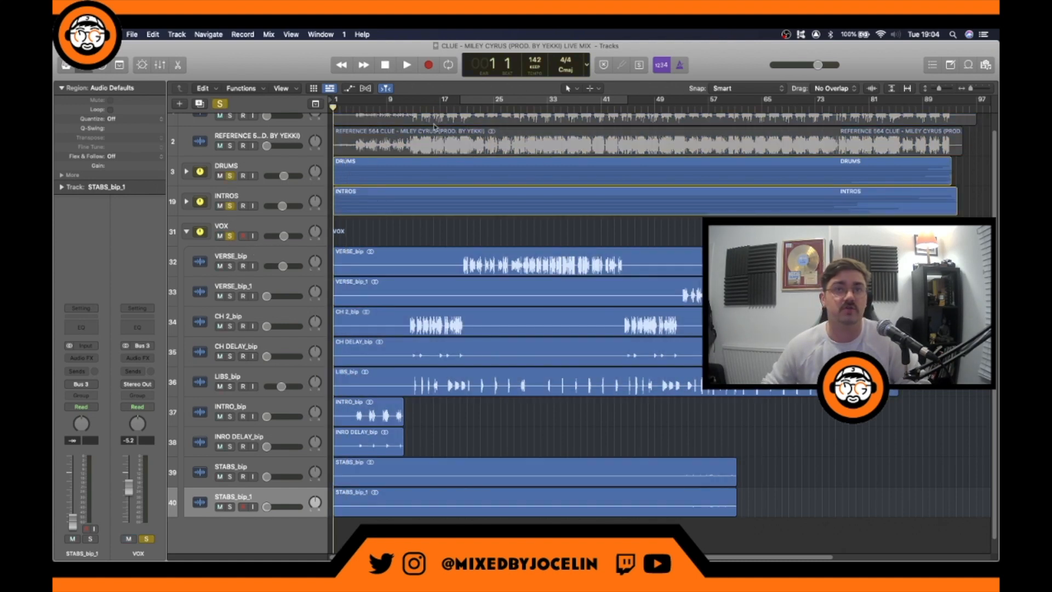
pyautogui.press('space')
pyautogui.click(230, 235)
pyautogui.click(413, 106)
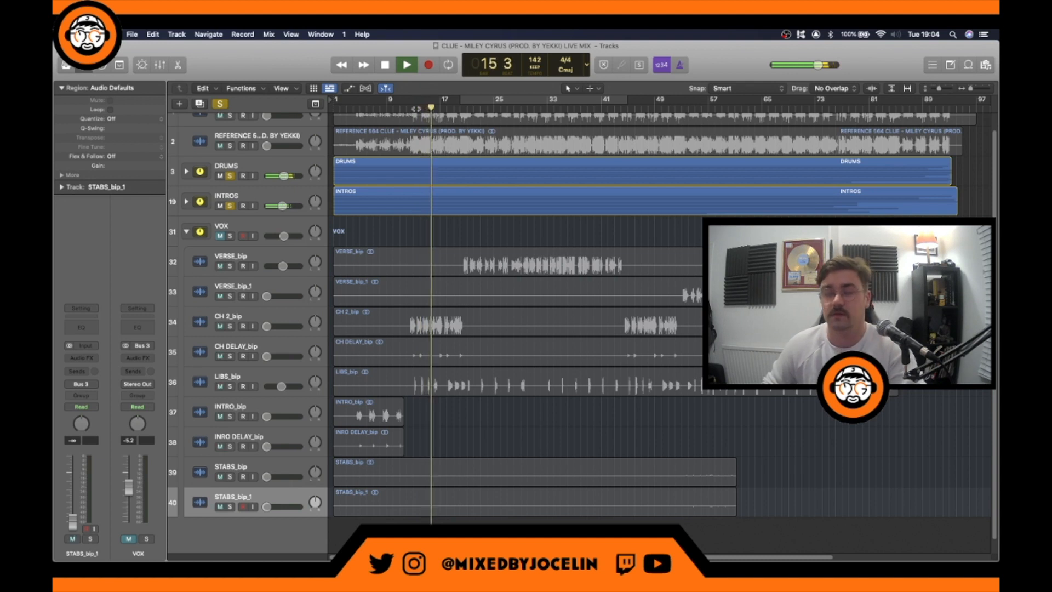
pyautogui.press('space')
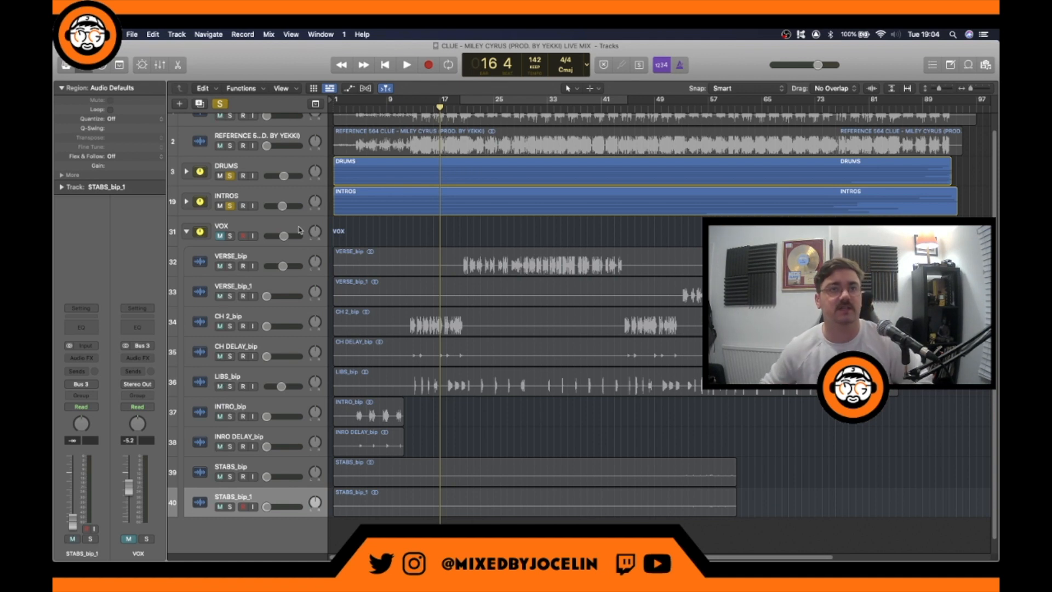
# Step: Add the VOX stack to the solo, audition the mix from bar 23, and clear all solos
pyautogui.click(230, 235)
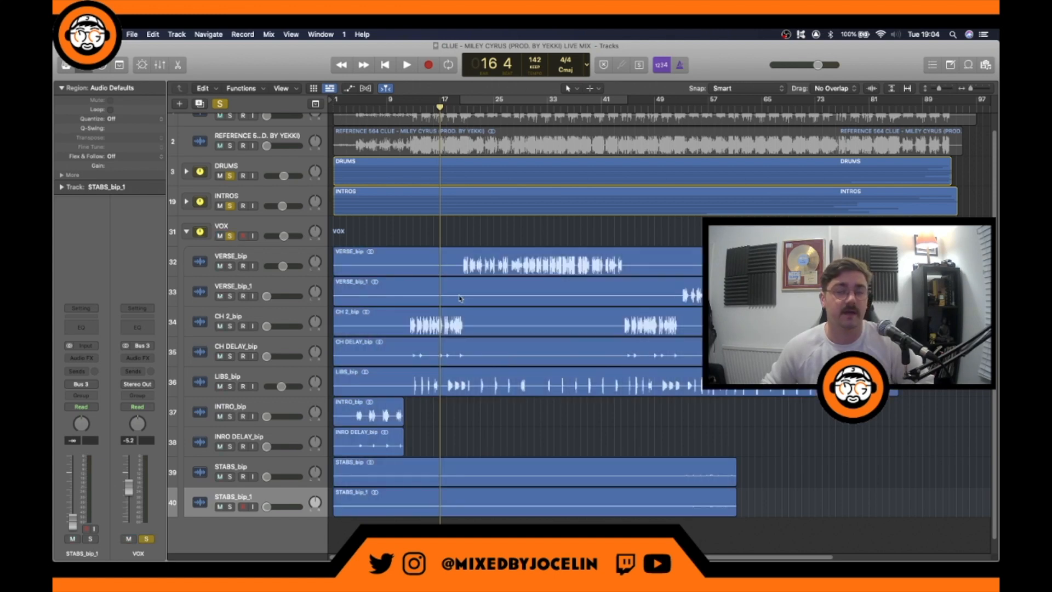
pyautogui.click(481, 109)
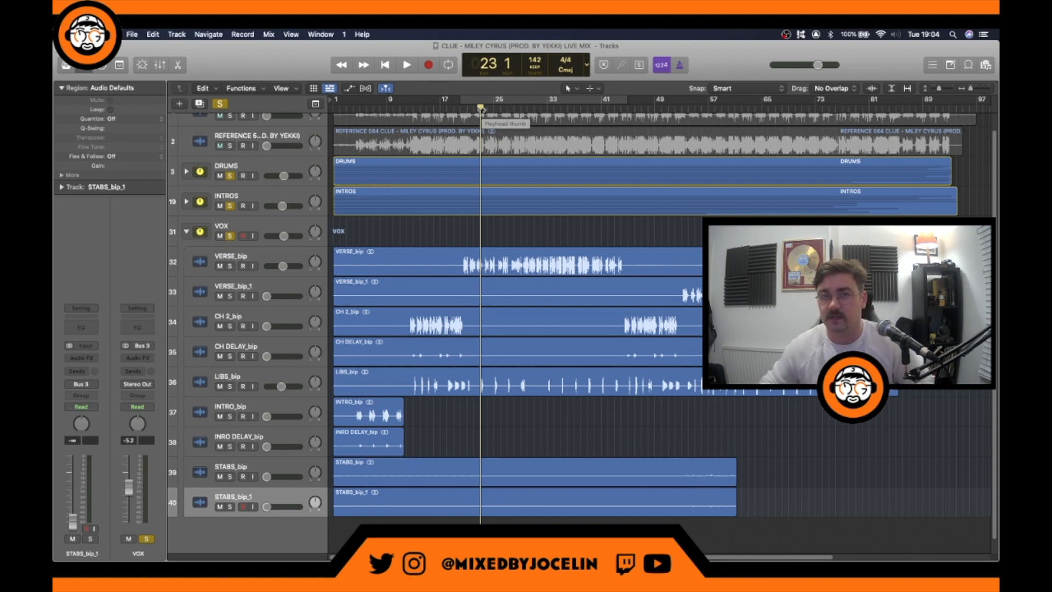
pyautogui.press('space')
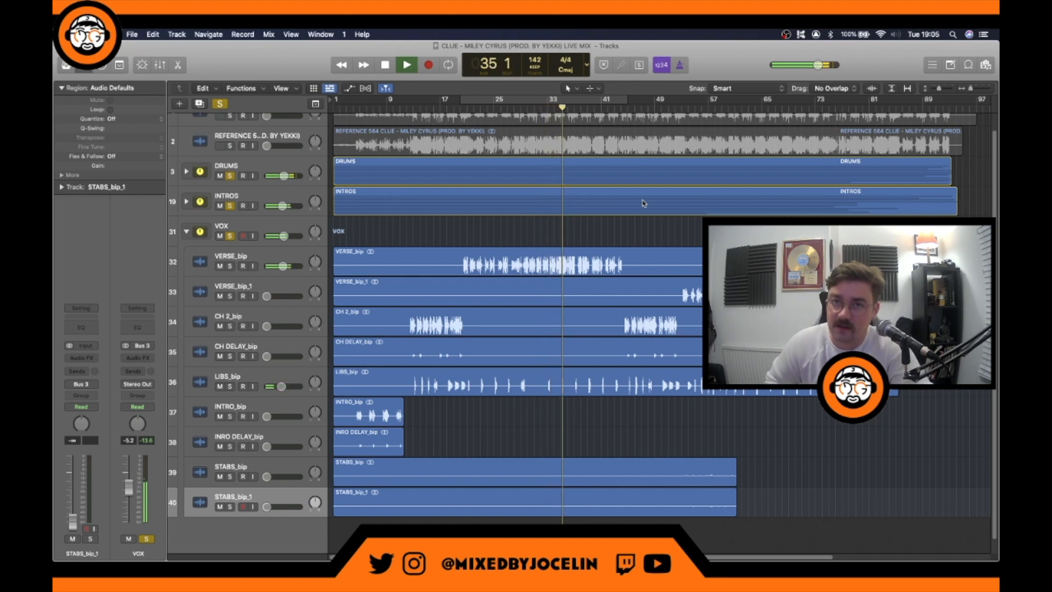
pyautogui.press('space')
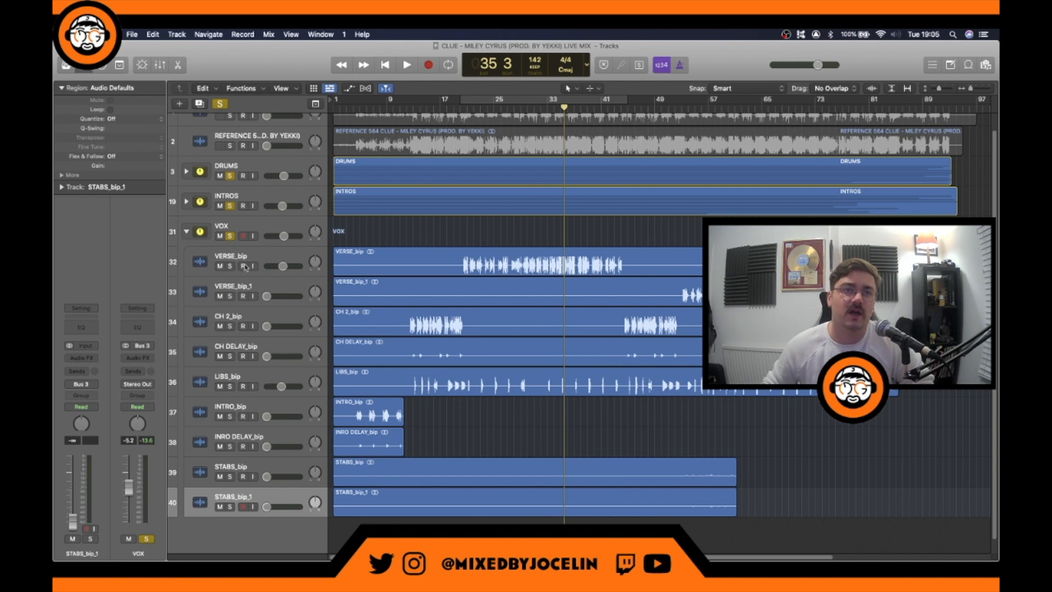
pyautogui.click(220, 104)
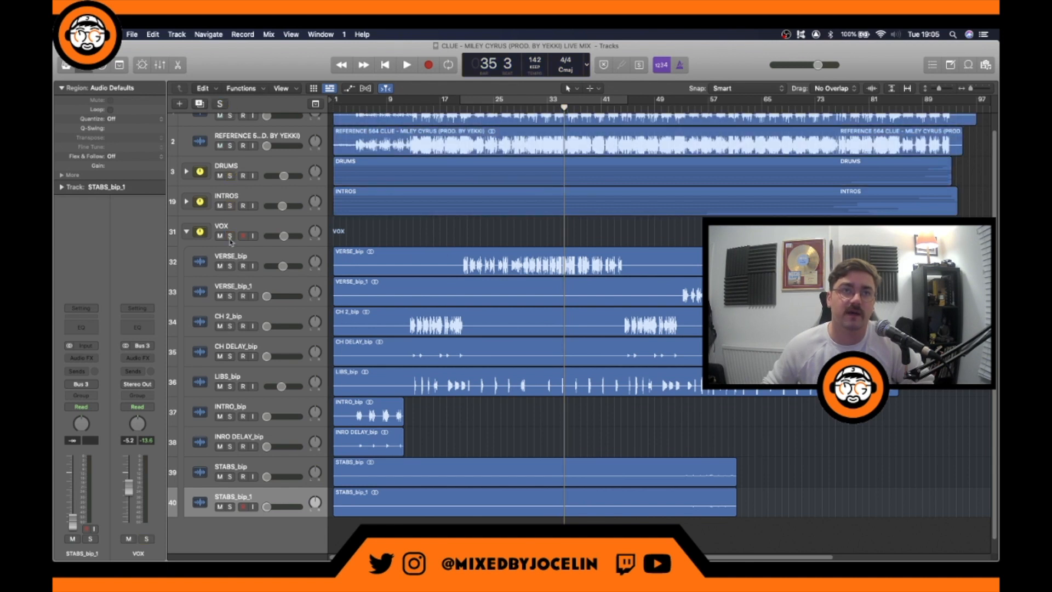
# Step: Examine the H-Delay settings on Aux 7, fed by VERSE_bip's Bus 7 send, and close the plug-in window
pyautogui.click(249, 258)
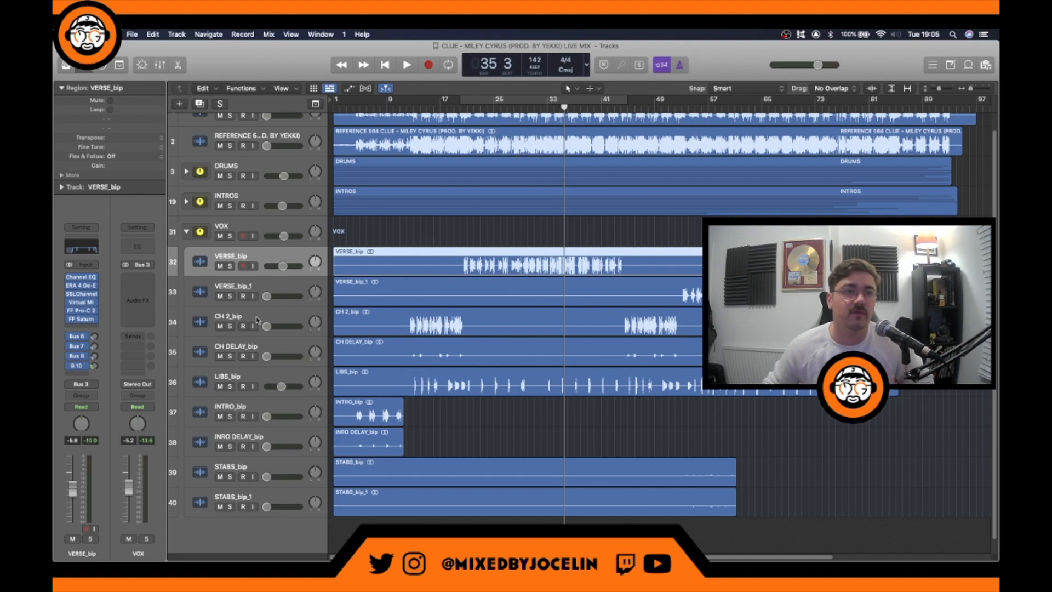
pyautogui.click(77, 345)
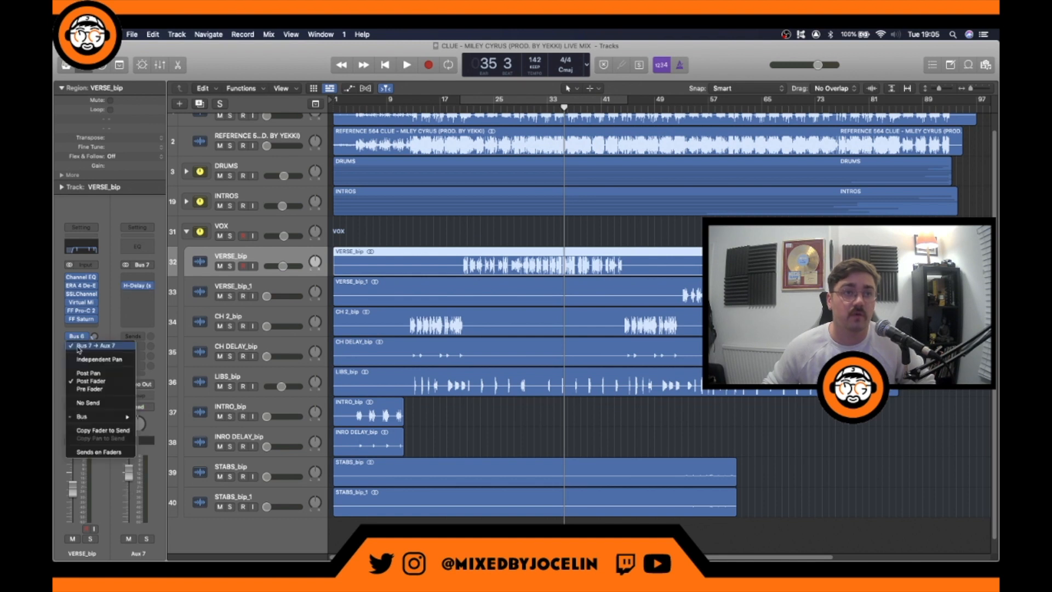
pyautogui.click(129, 303)
pyautogui.click(137, 286)
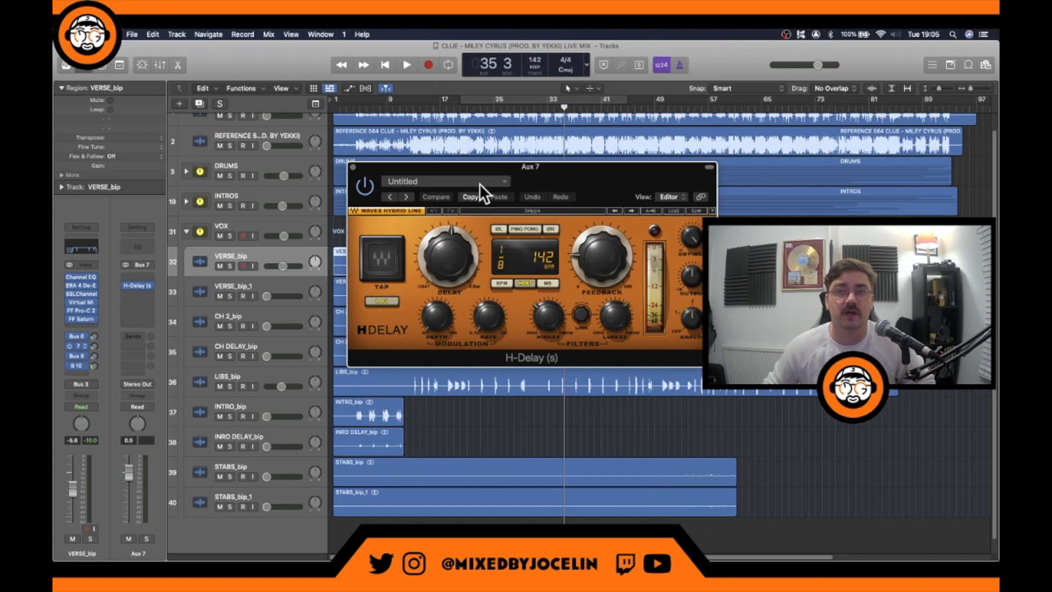
pyautogui.click(352, 166)
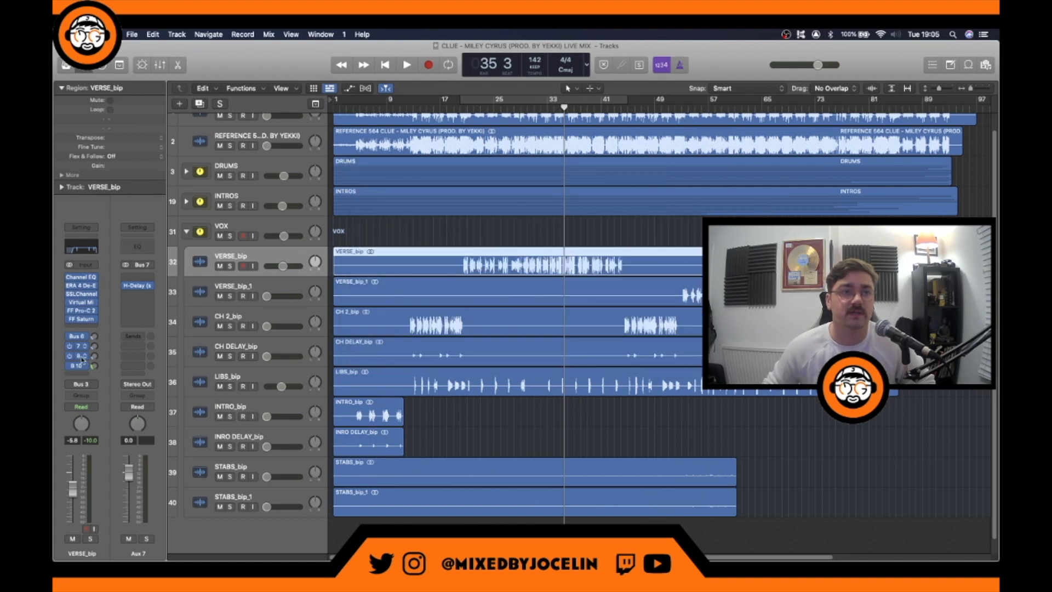
# Step: Examine the H-Delay on VERSE_bip's Bus 8 send and the track's Channel EQ, closing each plug-in window
pyautogui.click(79, 356)
pyautogui.click(140, 279)
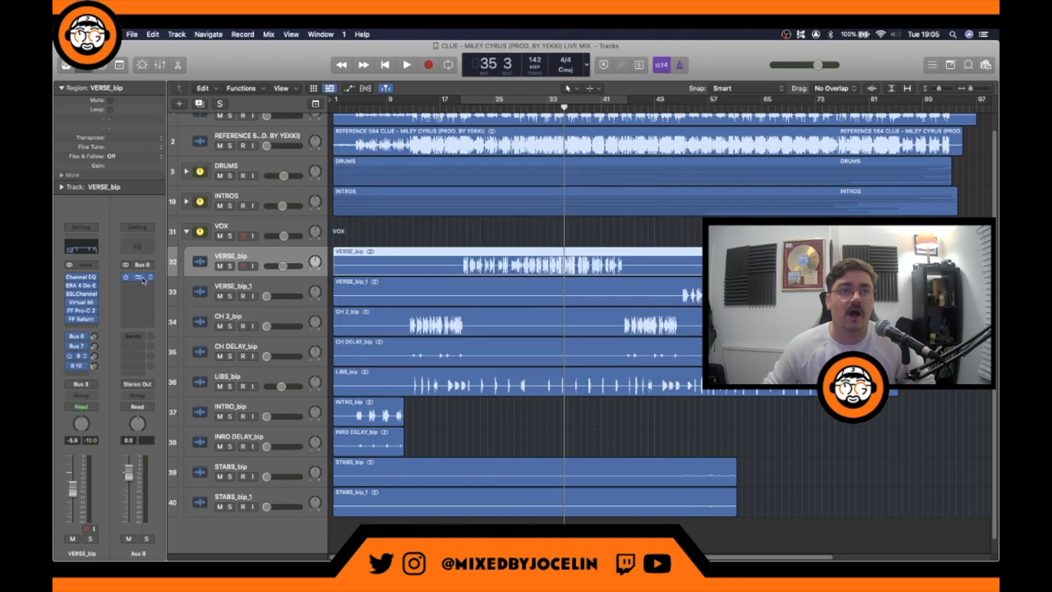
pyautogui.click(143, 280)
pyautogui.moveTo(578, 173); pyautogui.dragTo(341, 180)
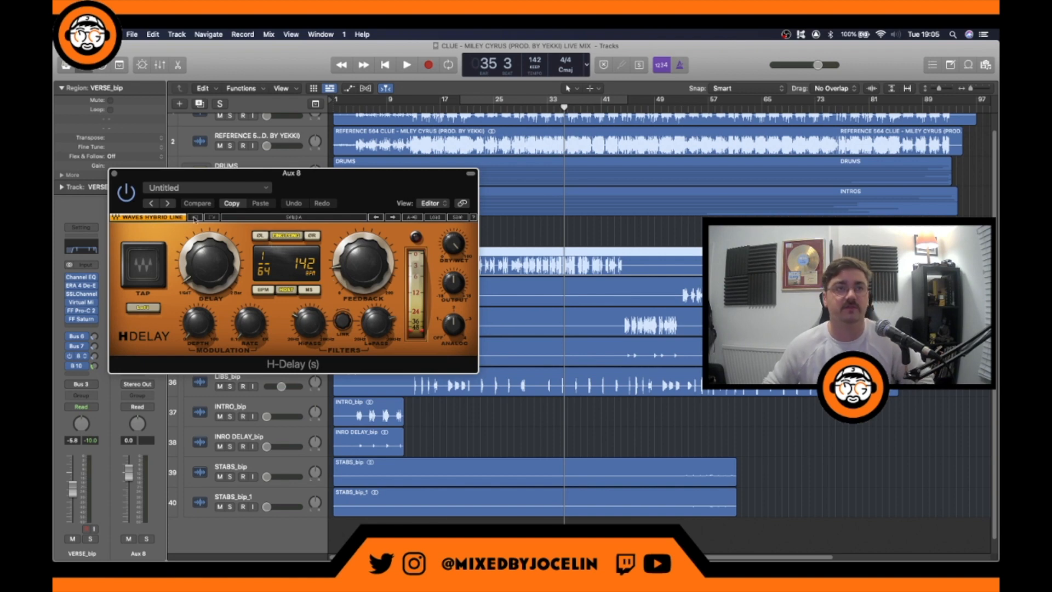
pyautogui.click(115, 174)
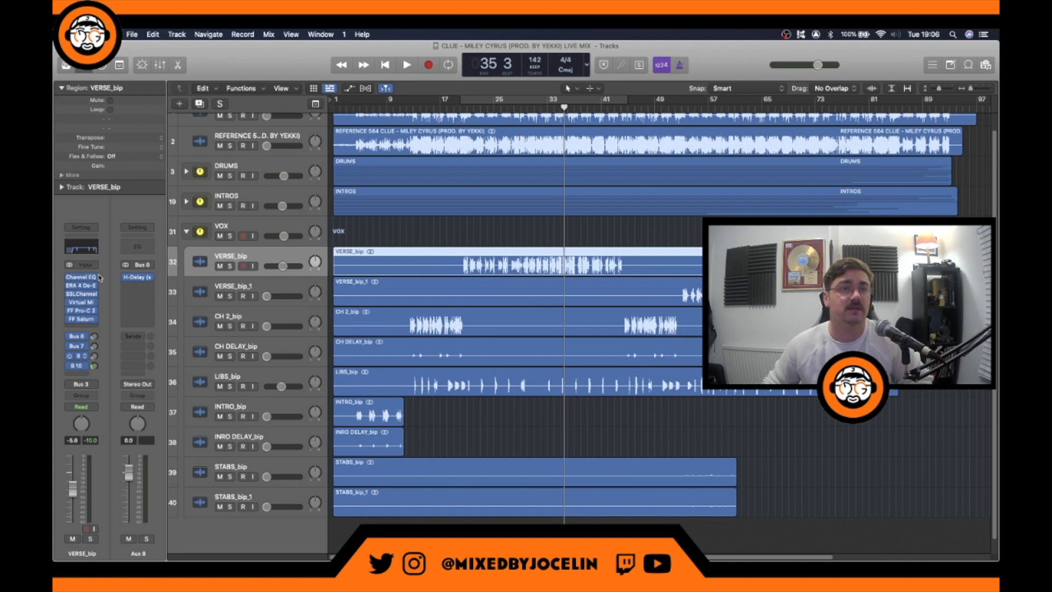
pyautogui.click(84, 251)
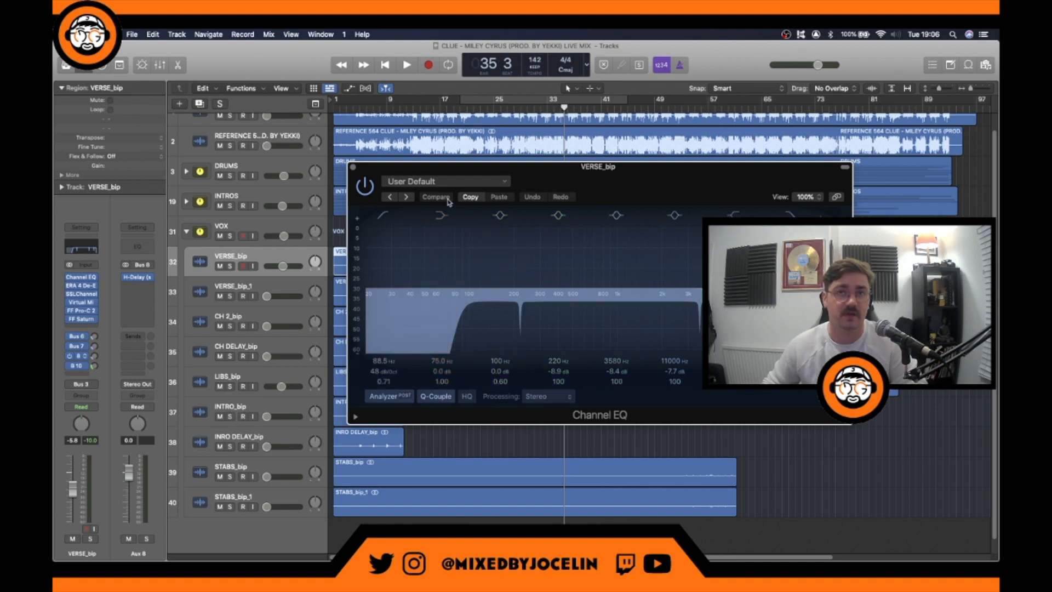
pyautogui.click(353, 168)
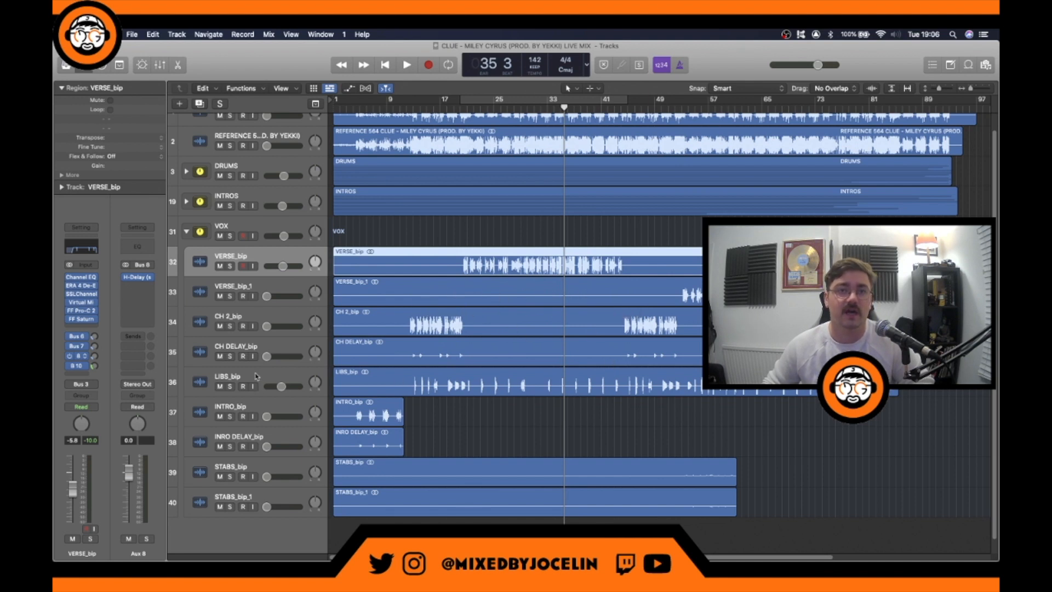
# Step: Select the LIBS_bip track and audition the full mix from bar 35
pyautogui.click(567, 376)
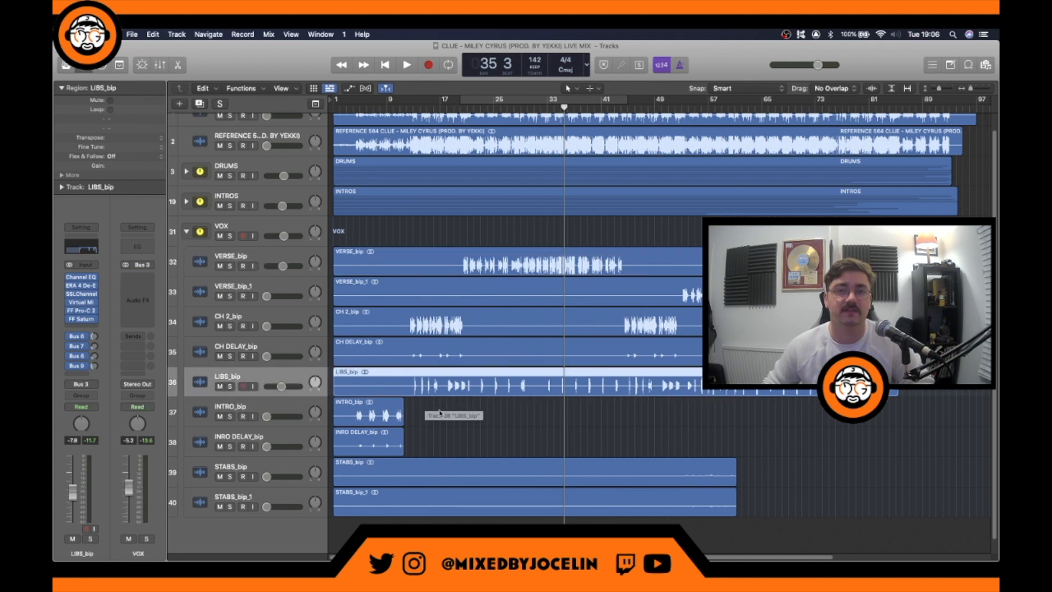
pyautogui.press('space')
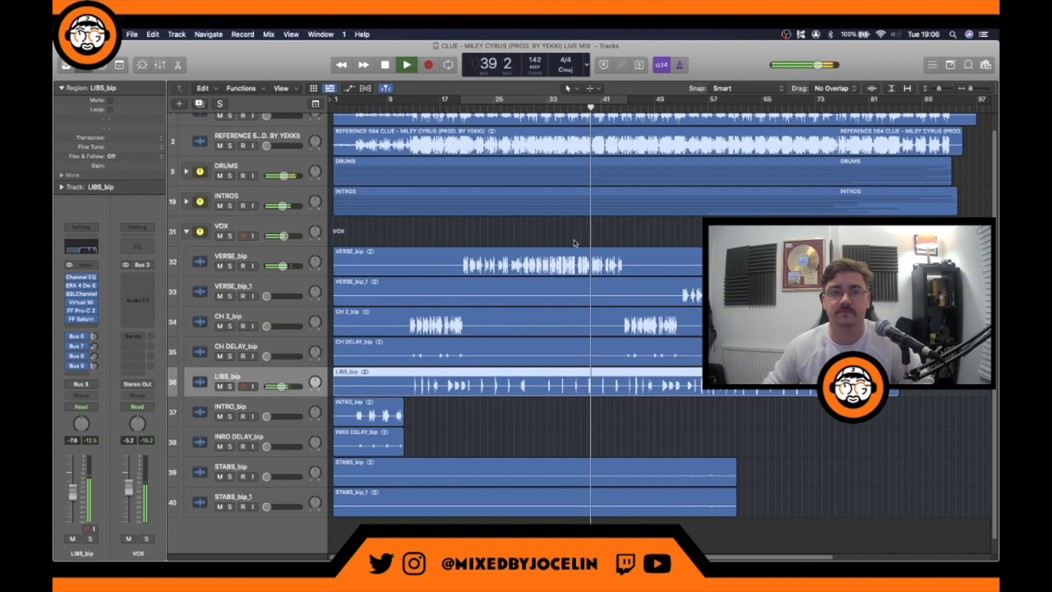
pyautogui.press('space')
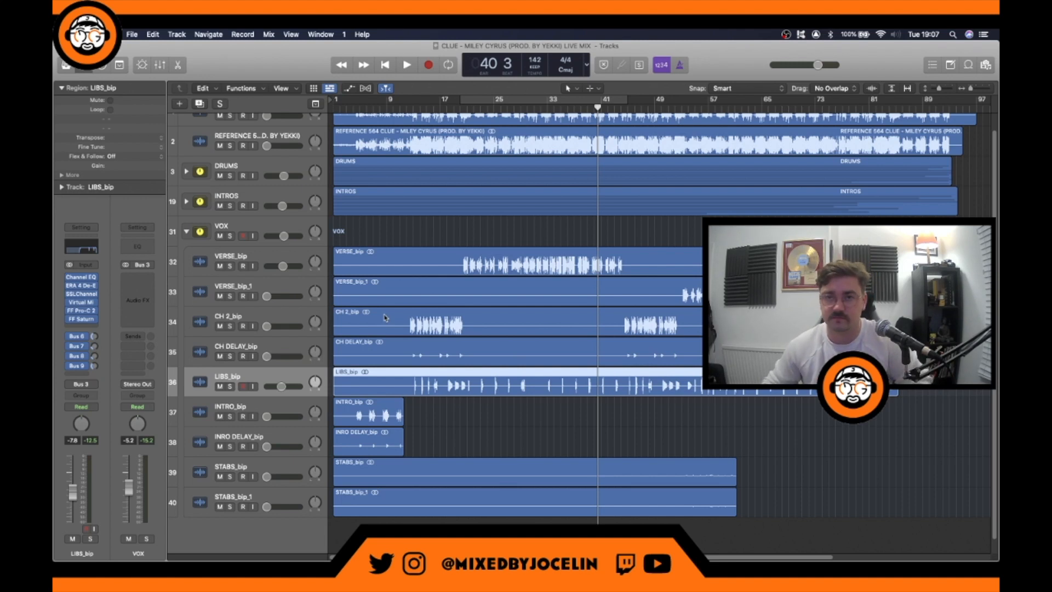
pyautogui.press('space')
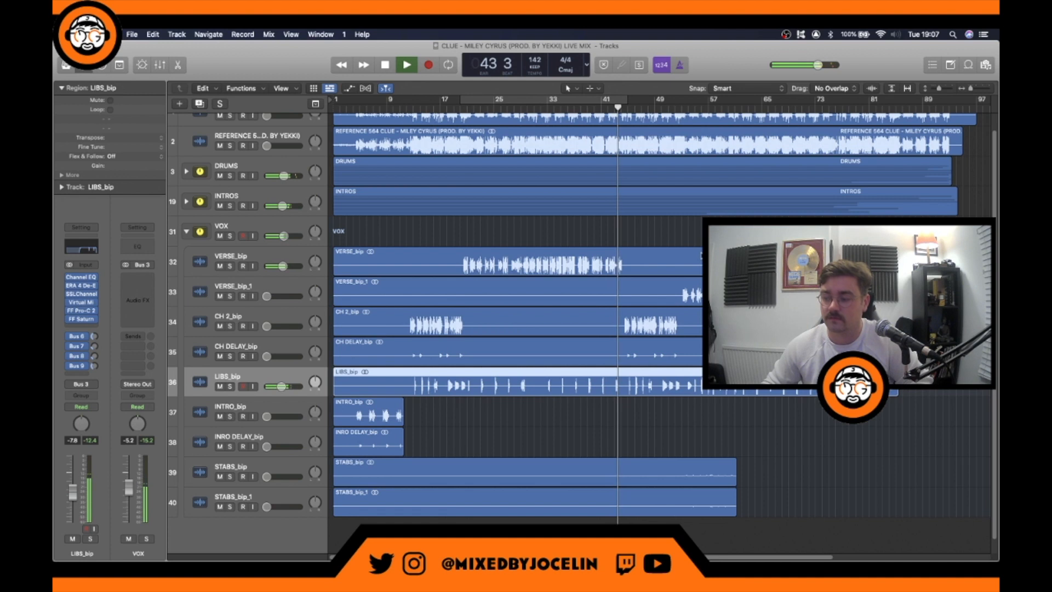
# Step: Stop playback and set the cycle range from bar 11 to bar 23
pyautogui.press('space')
pyautogui.moveTo(400, 101); pyautogui.dragTo(480, 101)
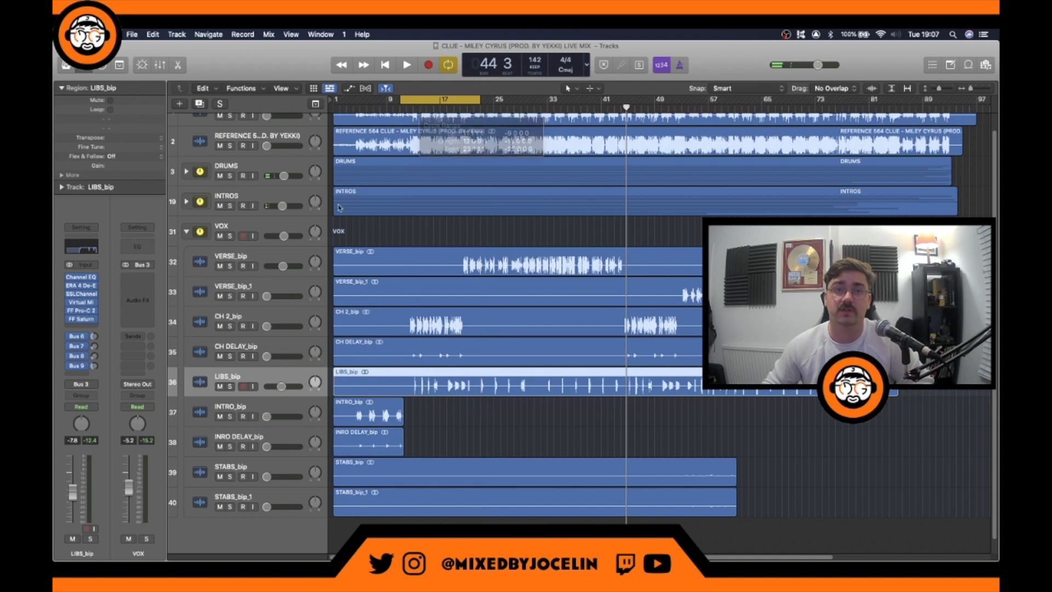
# Step: Copy the channel strip setting of VERSE_bip and paste it onto the CH 2_bip track
pyautogui.click(251, 258)
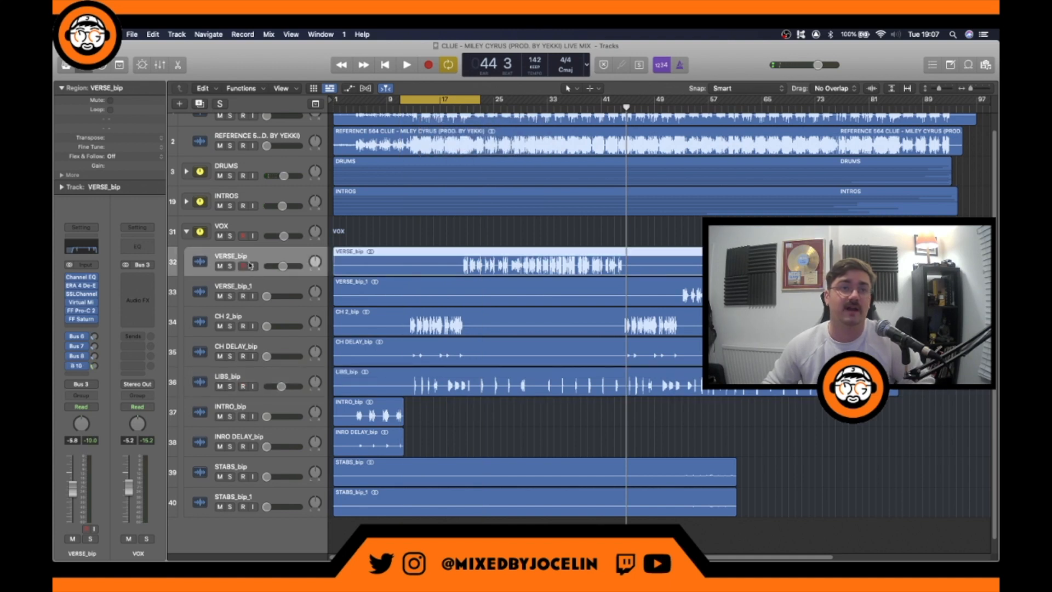
pyautogui.click(82, 228)
pyautogui.press('Escape')
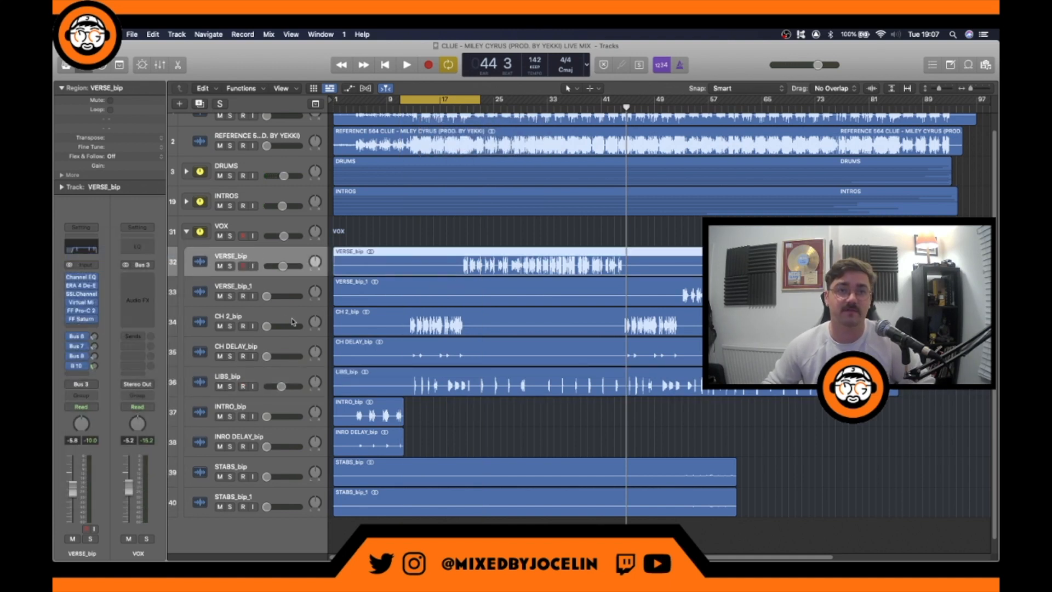
pyautogui.click(274, 317)
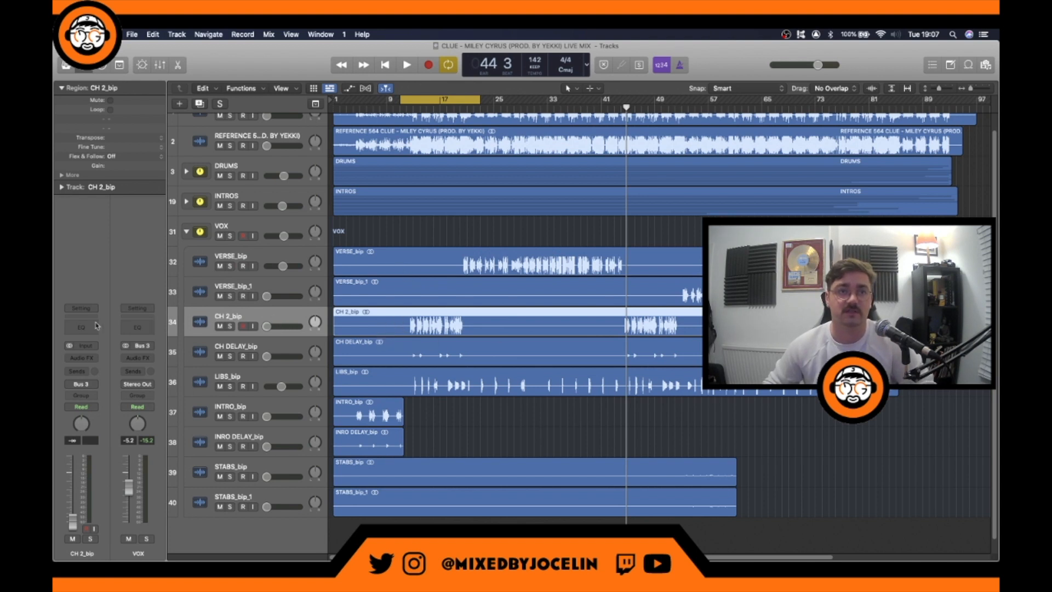
pyautogui.click(81, 308)
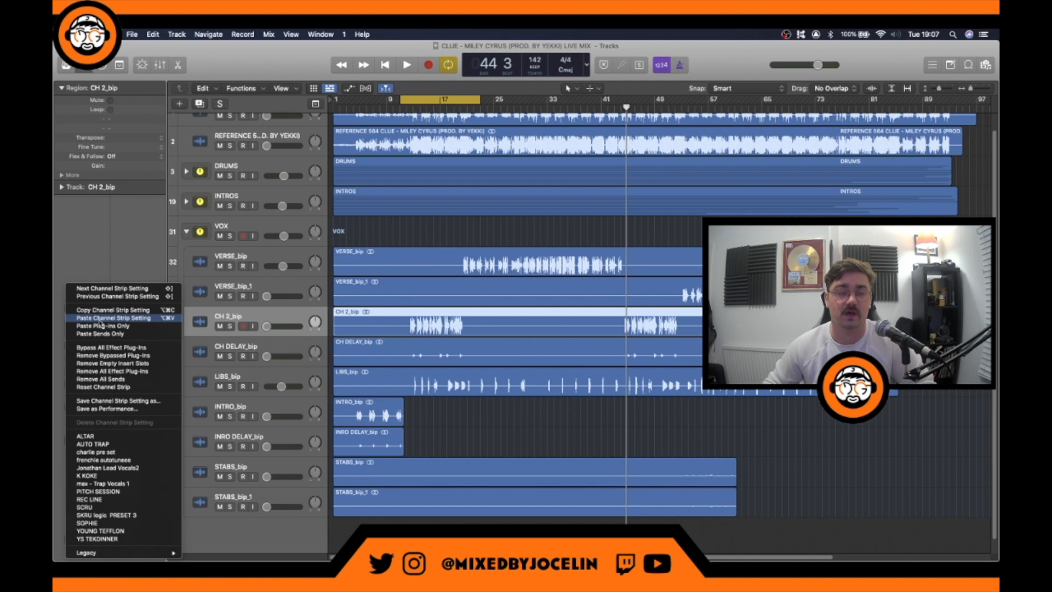
pyautogui.click(100, 320)
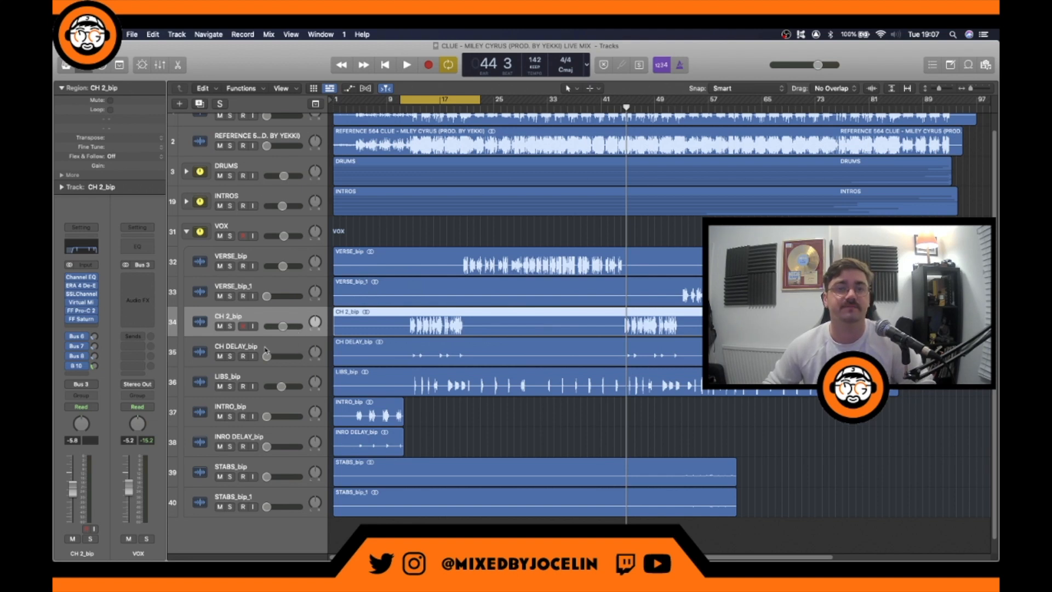
# Step: Audition the chorus within the cycle range to check the vocal chain on CH 2_bip
pyautogui.press('space')
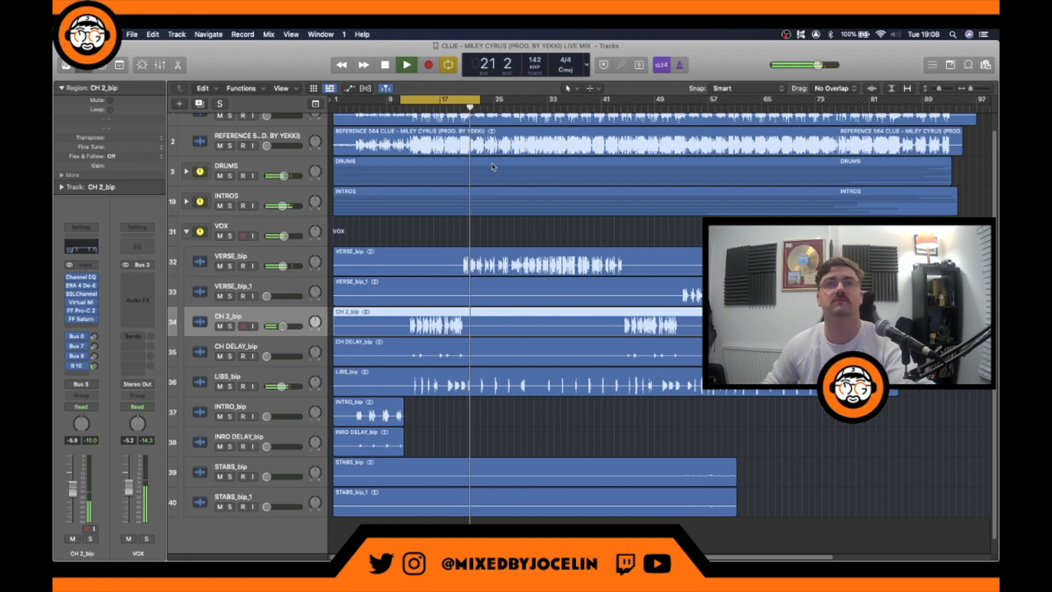
pyautogui.press('space')
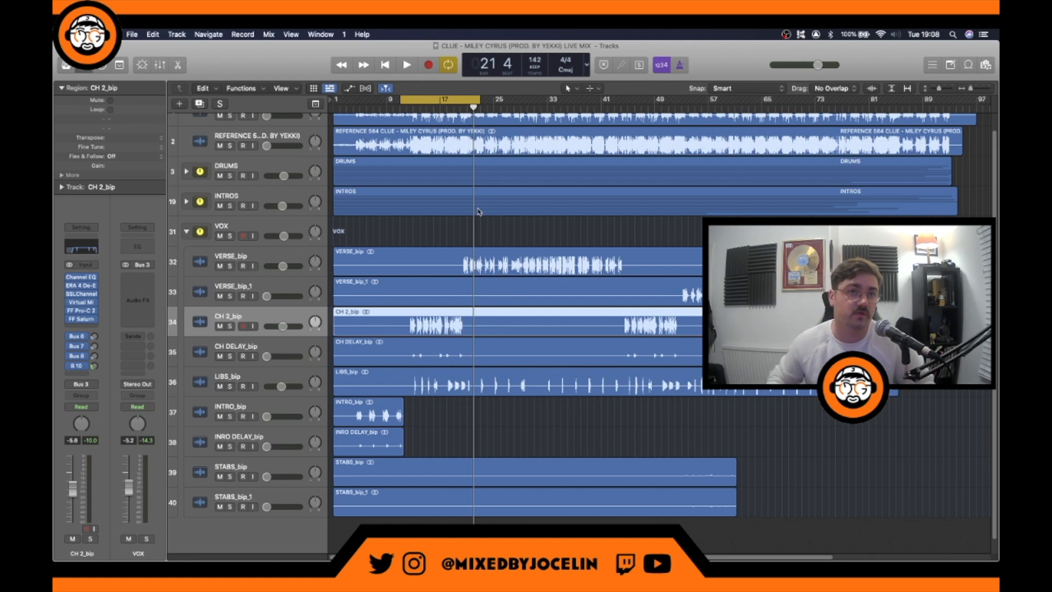
pyautogui.scroll(-1, 405, 241)
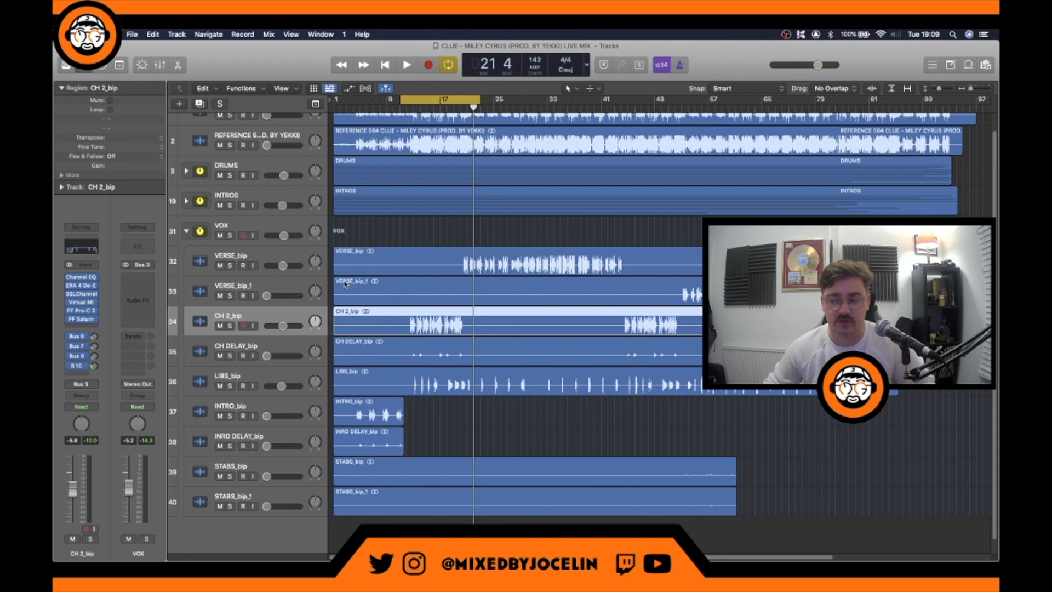
pyautogui.press('space')
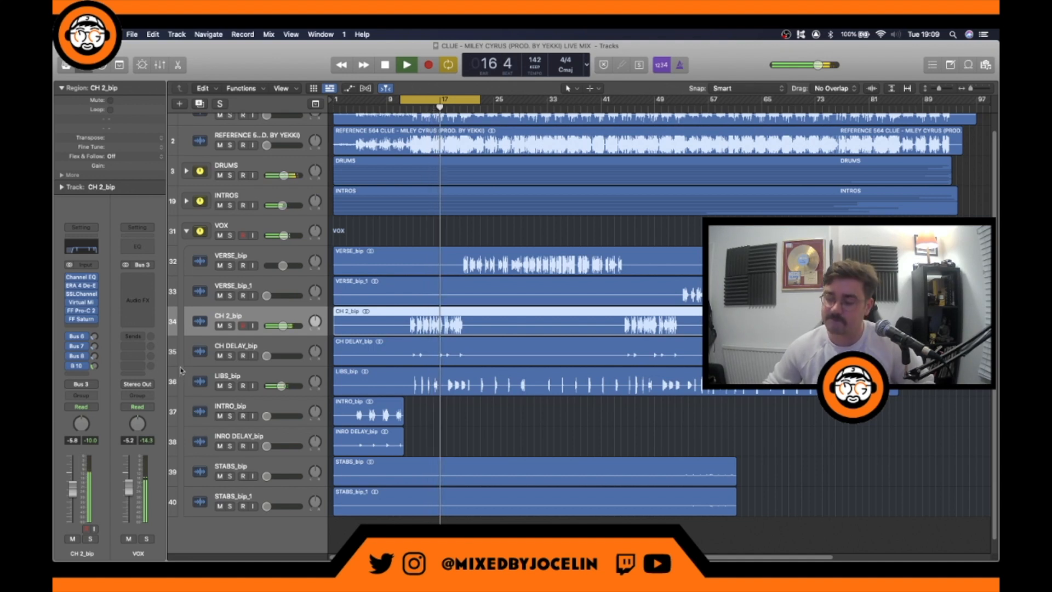
pyautogui.press('space')
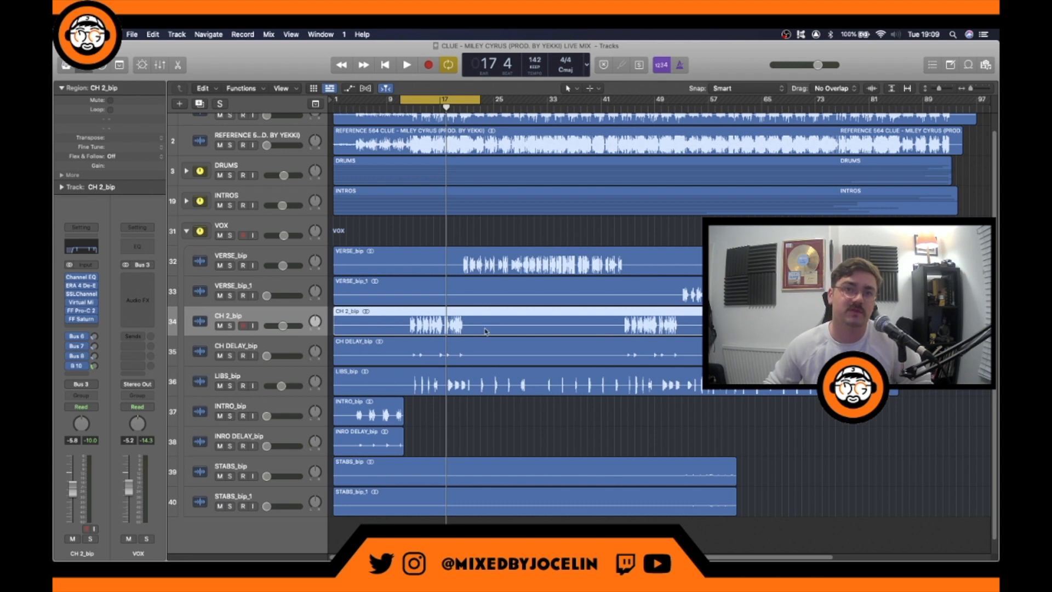
# Step: Insert the FF Pro-Q 2 equalizer after FF Saturn on the CH 2_bip track and set its channel mode to Mid/Side
pyautogui.click(91, 327)
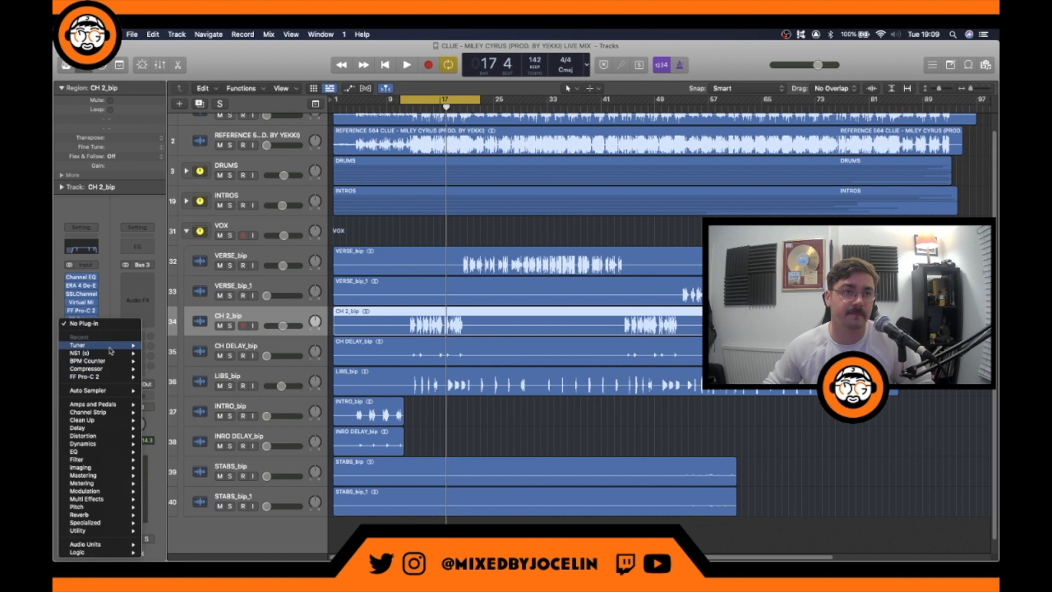
pyautogui.moveTo(108, 470)
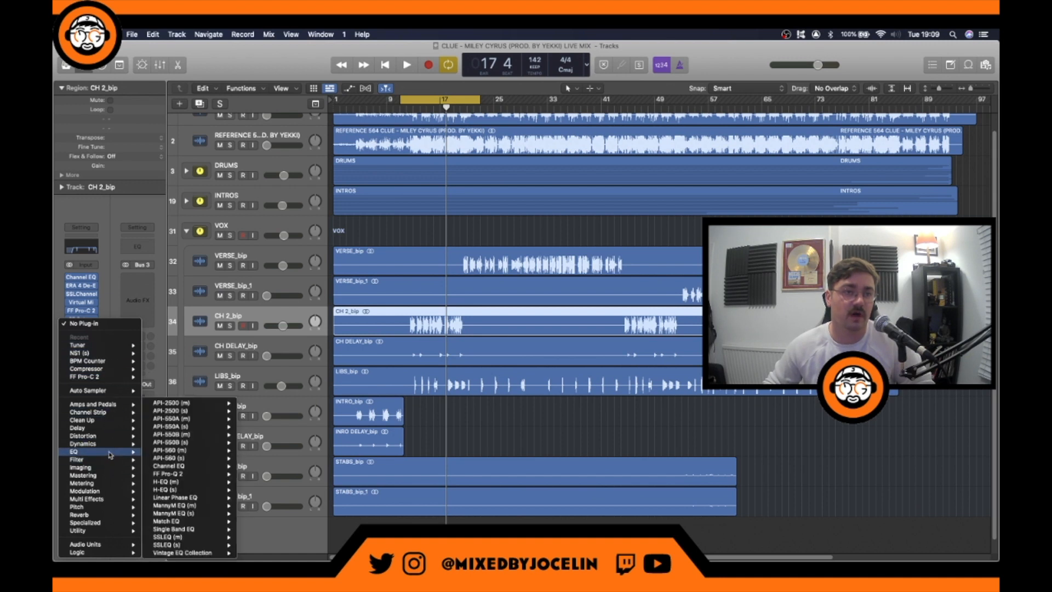
pyautogui.moveTo(180, 477)
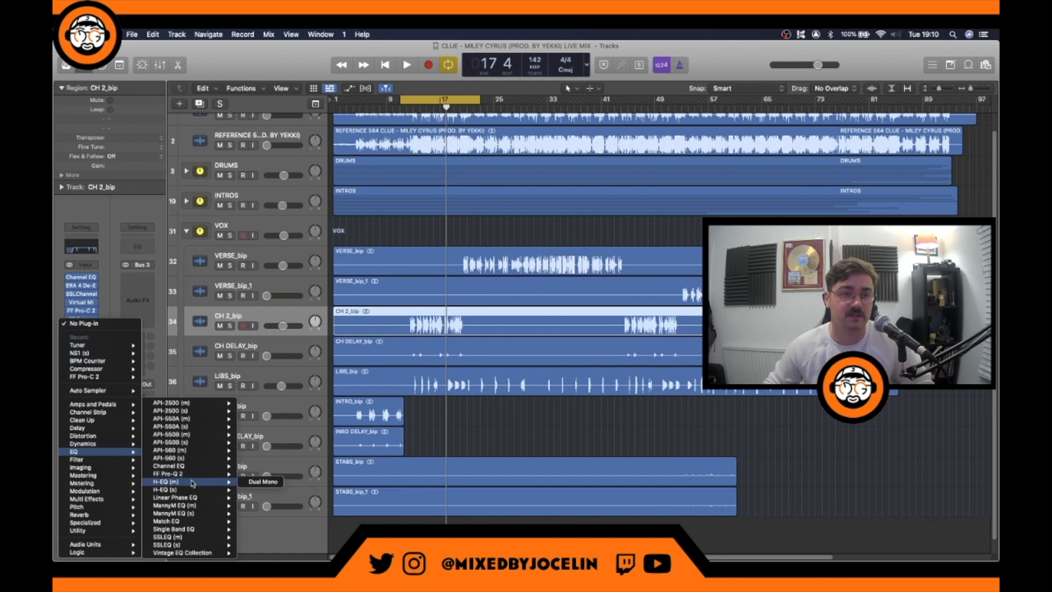
pyautogui.click(253, 476)
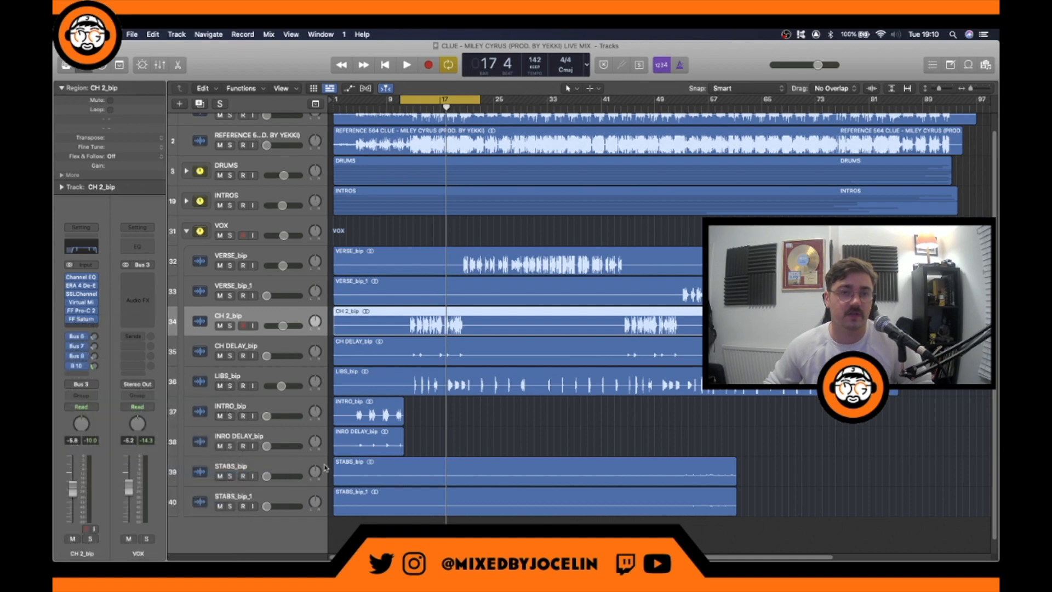
pyautogui.moveTo(696, 182); pyautogui.dragTo(476, 143)
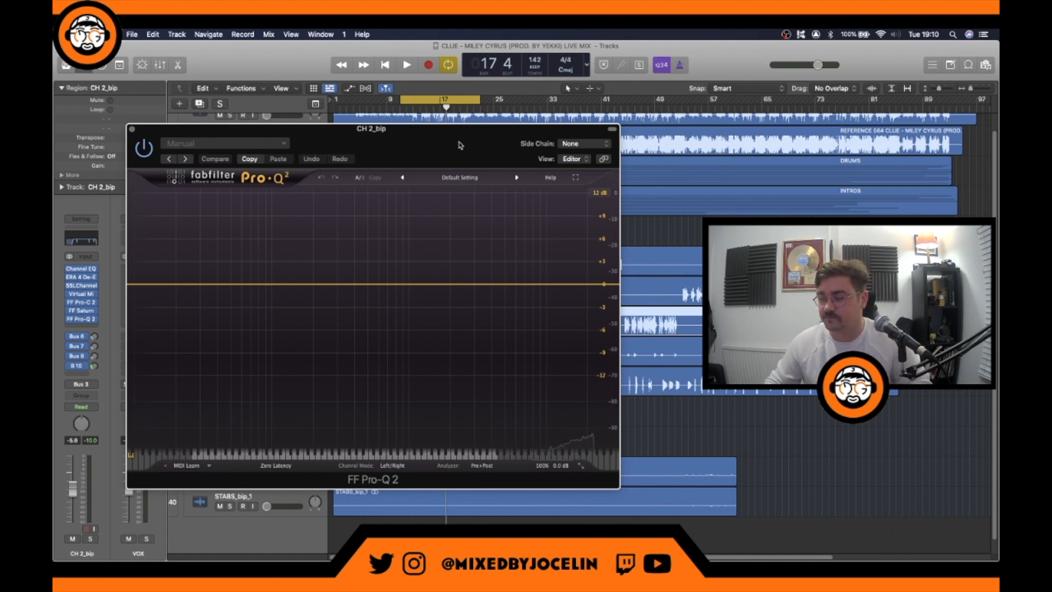
pyautogui.click(393, 466)
pyautogui.click(393, 486)
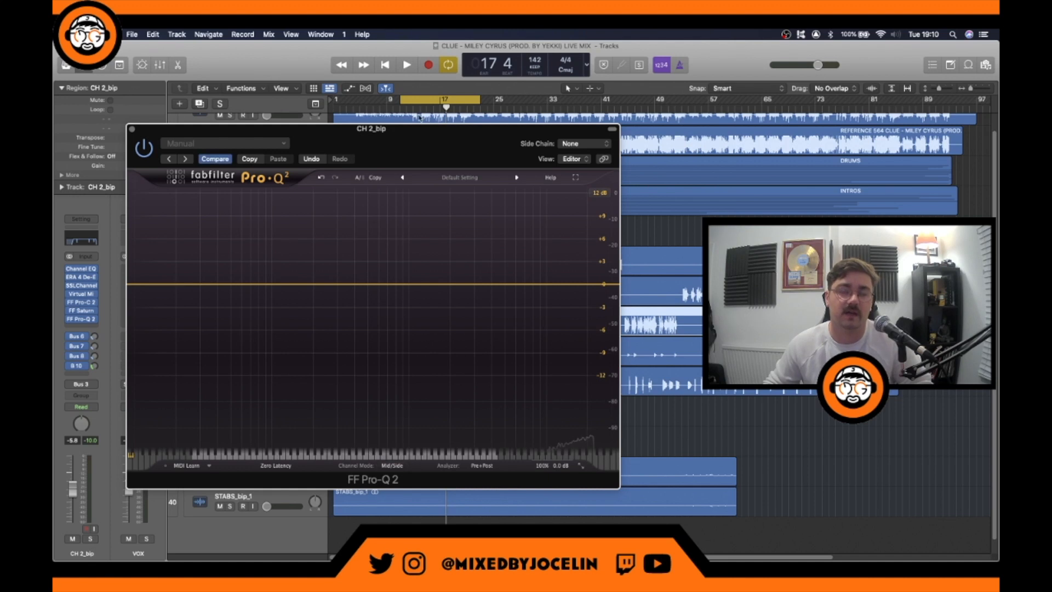
# Step: Play the chorus and add a wide Pro-Q 2 bell boost of 4 dB at about 4.9 kHz with a Q of 0.605
pyautogui.press('space')
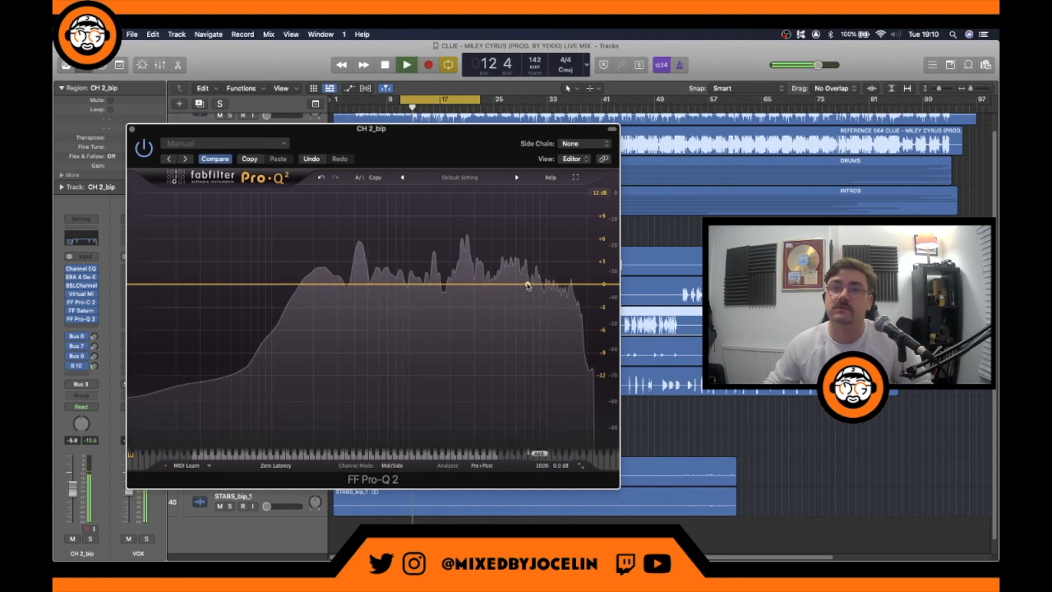
pyautogui.click(499, 280)
pyautogui.moveTo(500, 282); pyautogui.dragTo(491, 274)
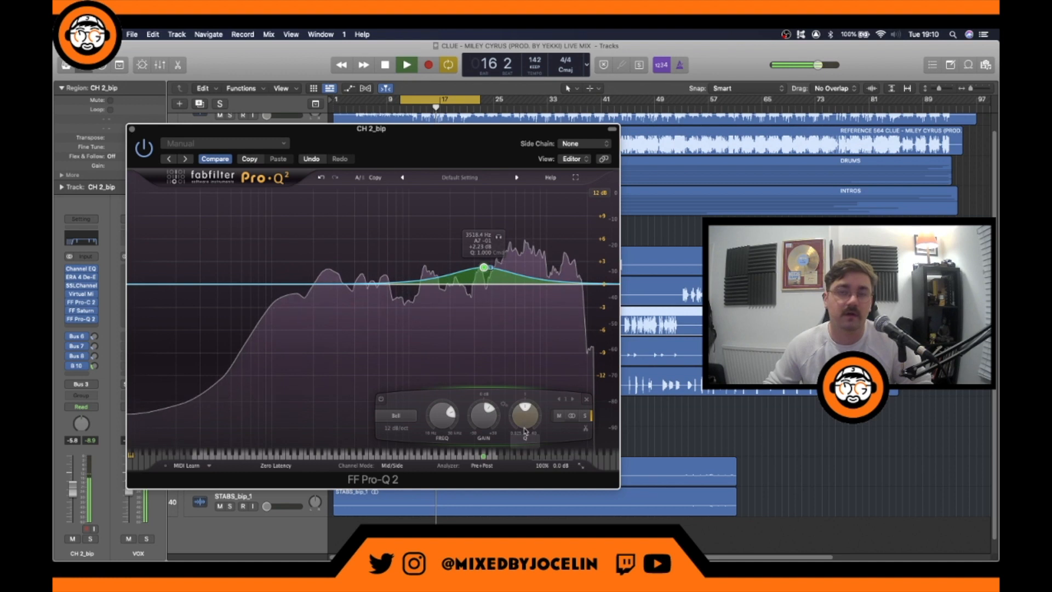
pyautogui.moveTo(484, 266); pyautogui.dragTo(485, 260)
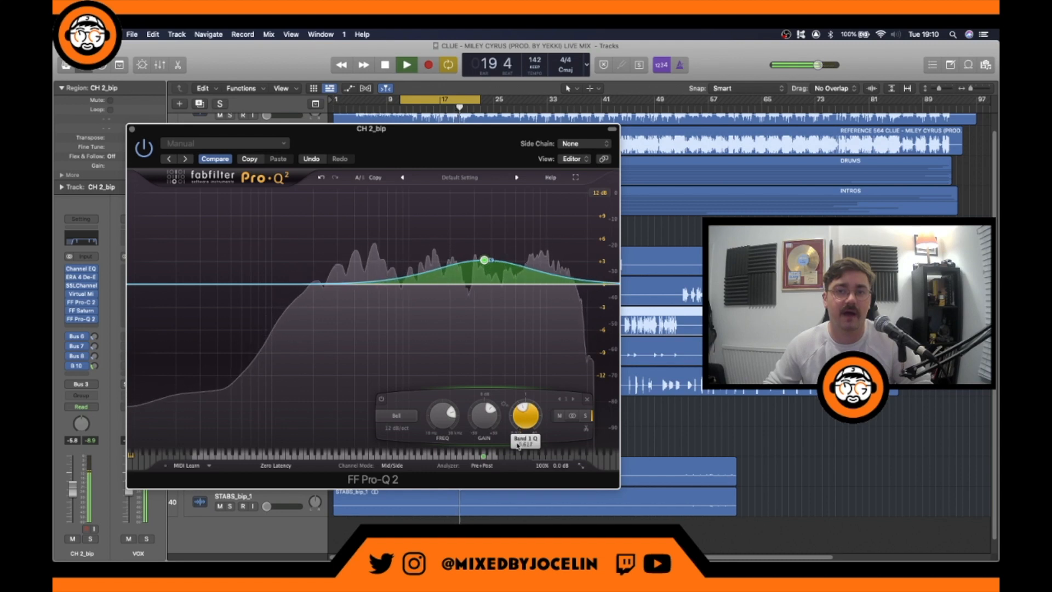
pyautogui.moveTo(491, 260)
pyautogui.mouseDown()
pyautogui.moveTo(493, 285)
pyautogui.moveTo(472, 254)
pyautogui.mouseUp()
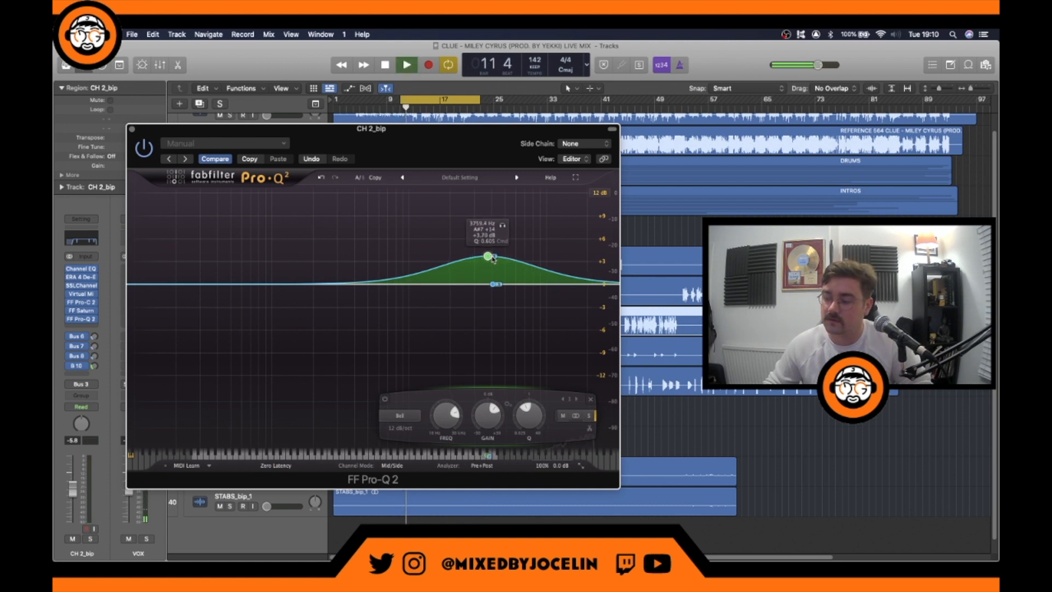
pyautogui.moveTo(492, 259); pyautogui.dragTo(509, 257)
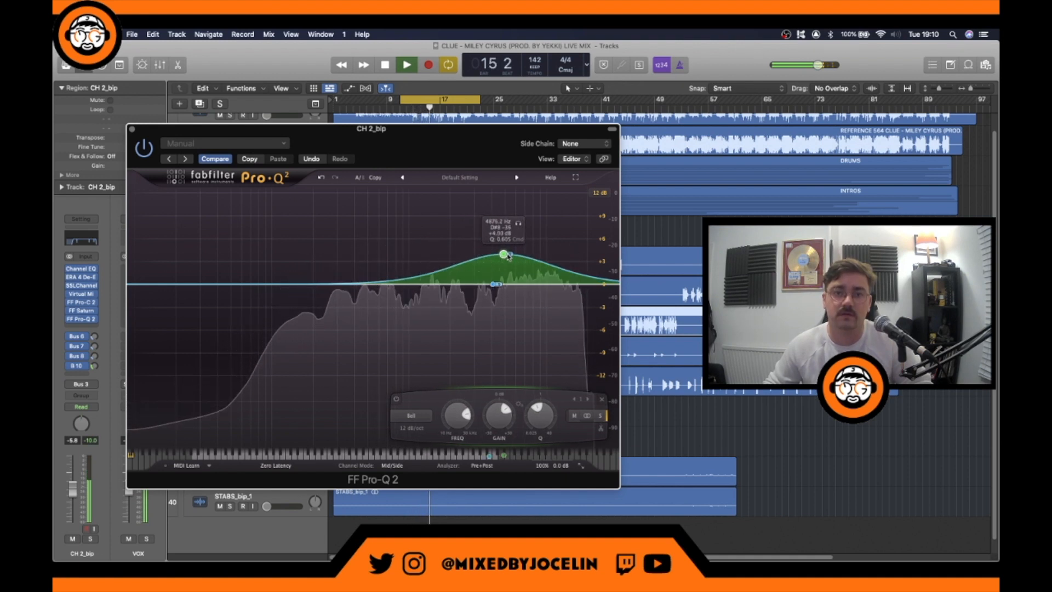
# Step: Add a second bell boost of about 1.8 dB near 638 Hz, compare with the equalizer bypassed, and close Pro-Q 2 with it enabled
pyautogui.moveTo(382, 283); pyautogui.dragTo(382, 270)
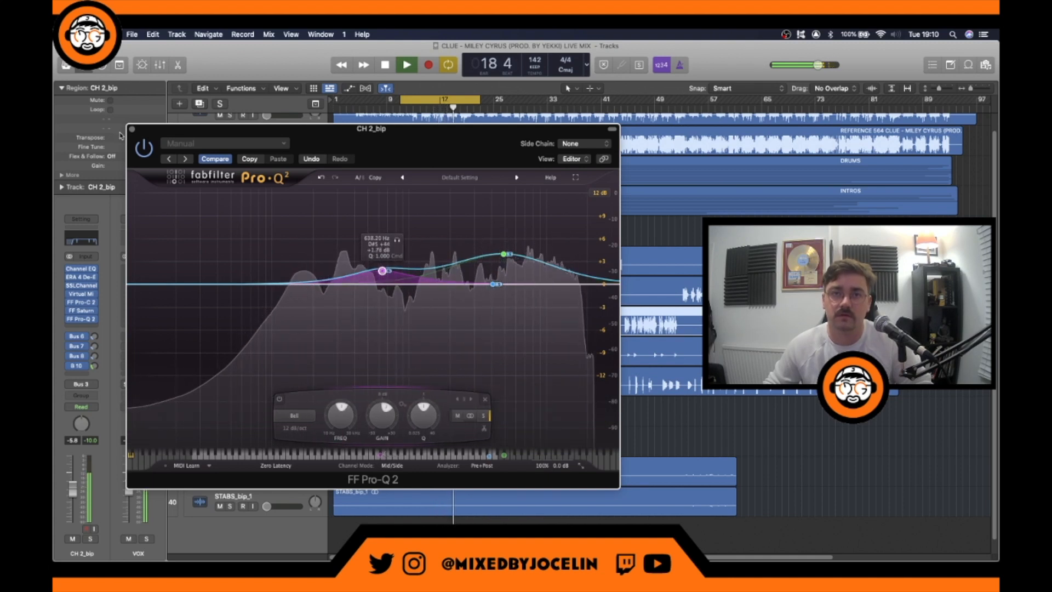
pyautogui.click(145, 148)
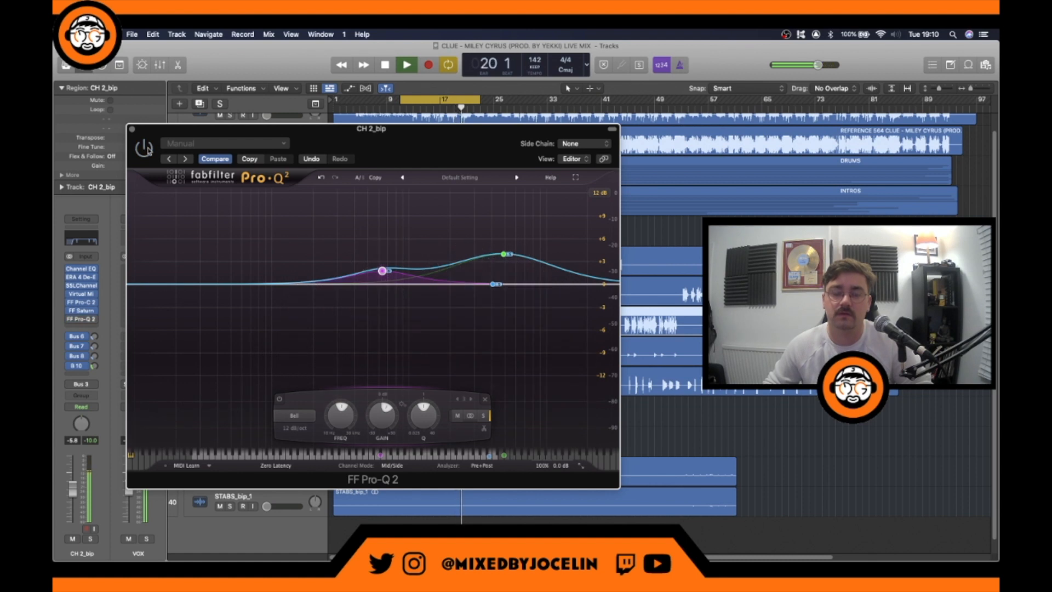
pyautogui.press('space')
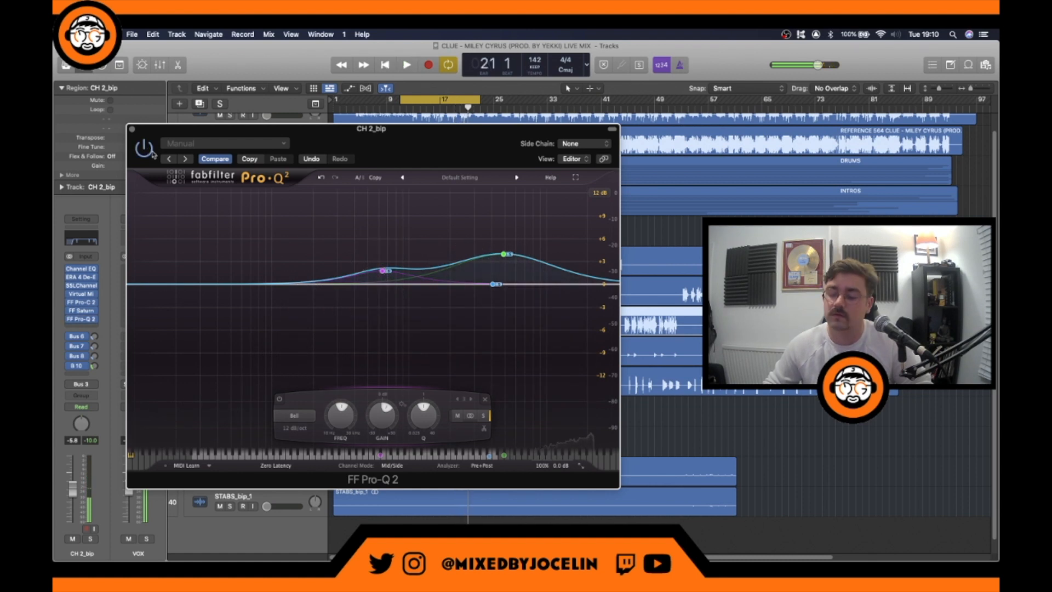
pyautogui.click(153, 154)
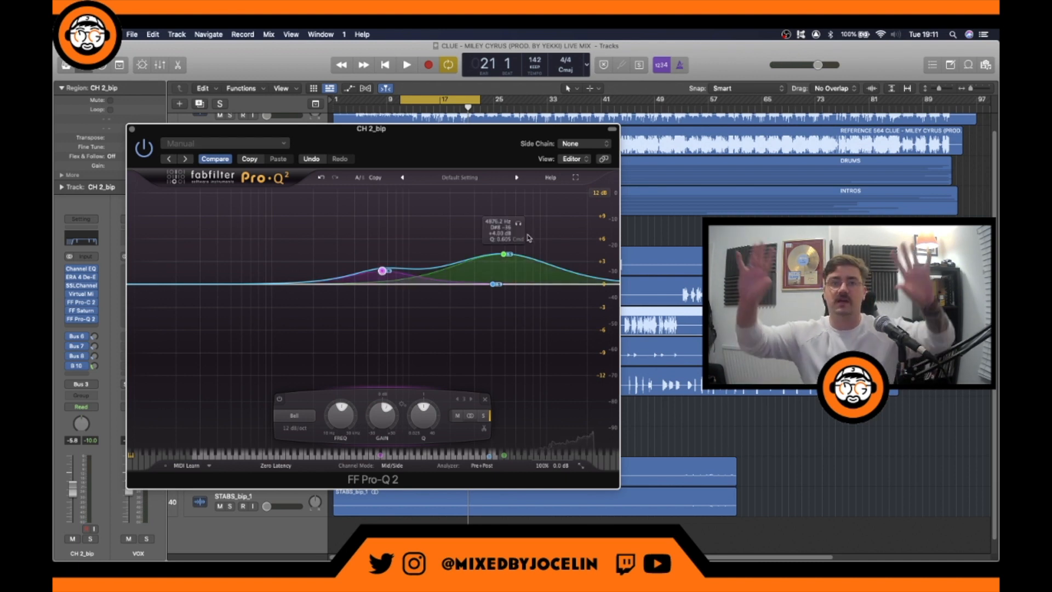
pyautogui.click(132, 129)
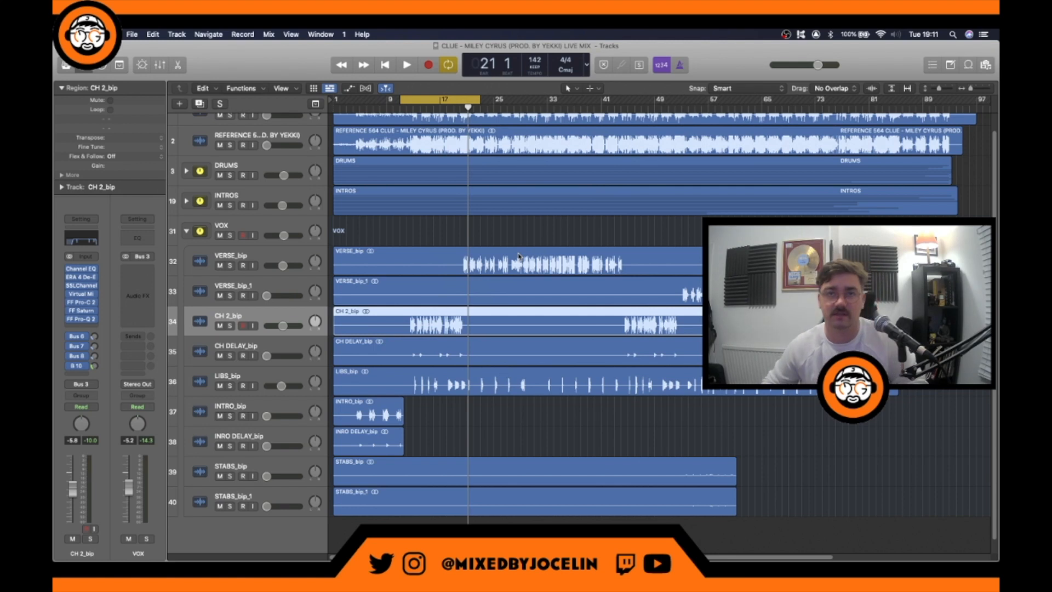
# Step: While playing the chorus, set CH 2_bip's Bus 8 send to about -22.9 dB, fine-tune its Bus 7 send and set the volume to -5.0 dB
pyautogui.press('space')
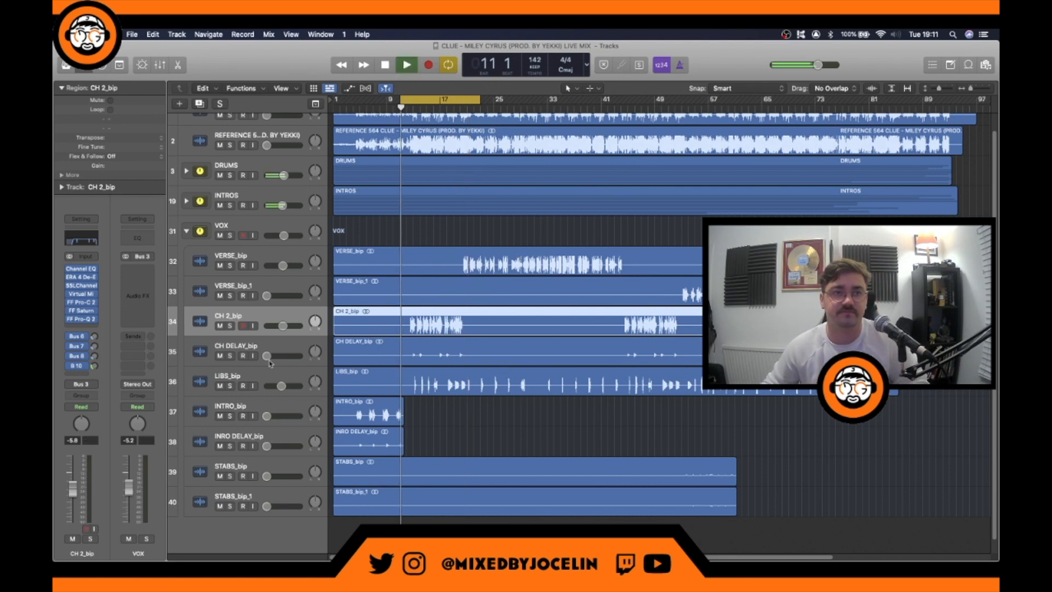
pyautogui.click(95, 356)
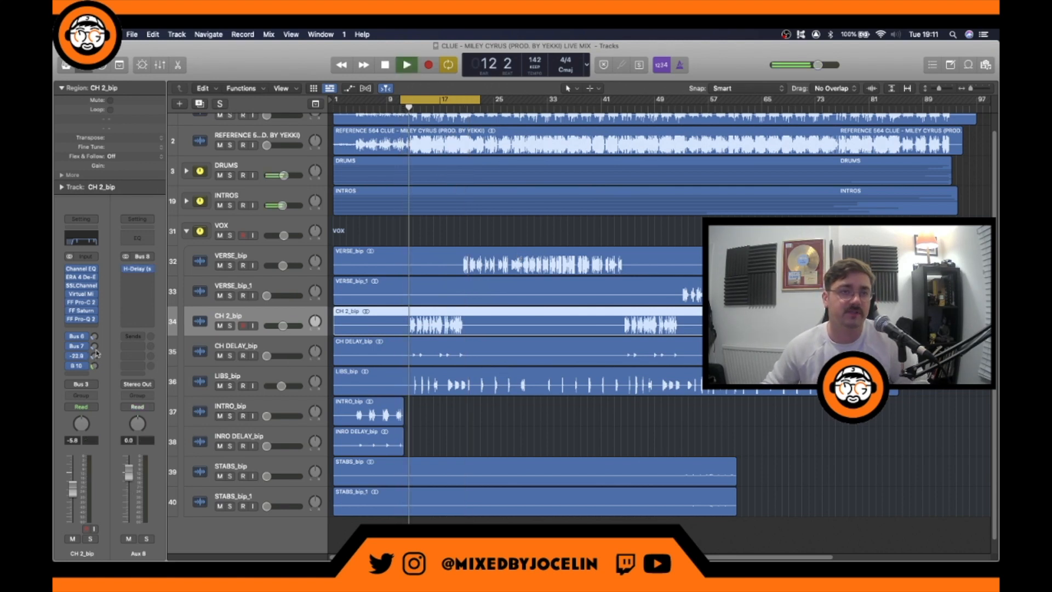
pyautogui.moveTo(96, 347); pyautogui.dragTo(96, 349)
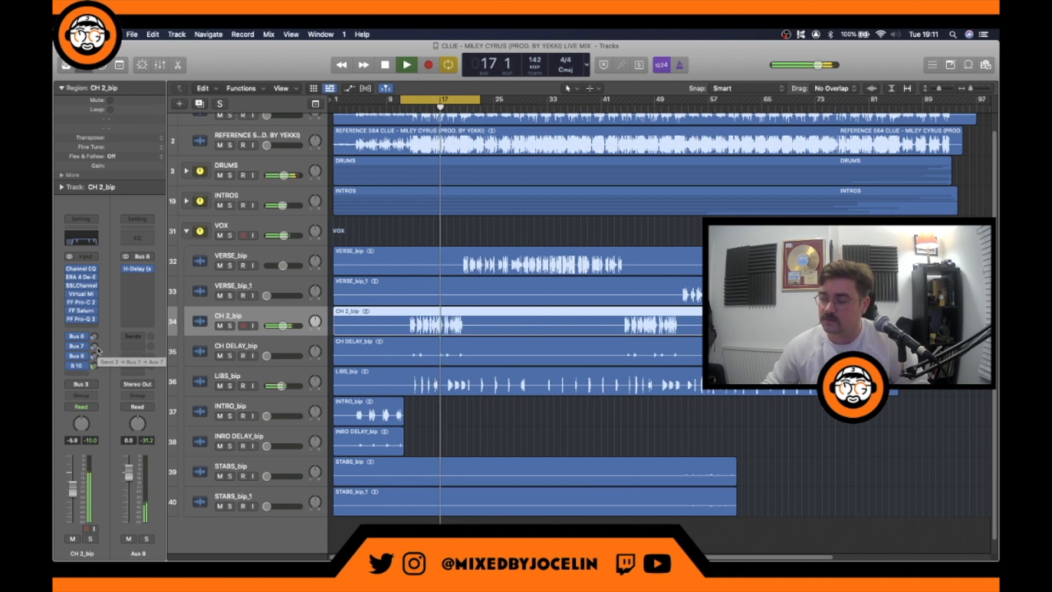
pyautogui.press('space')
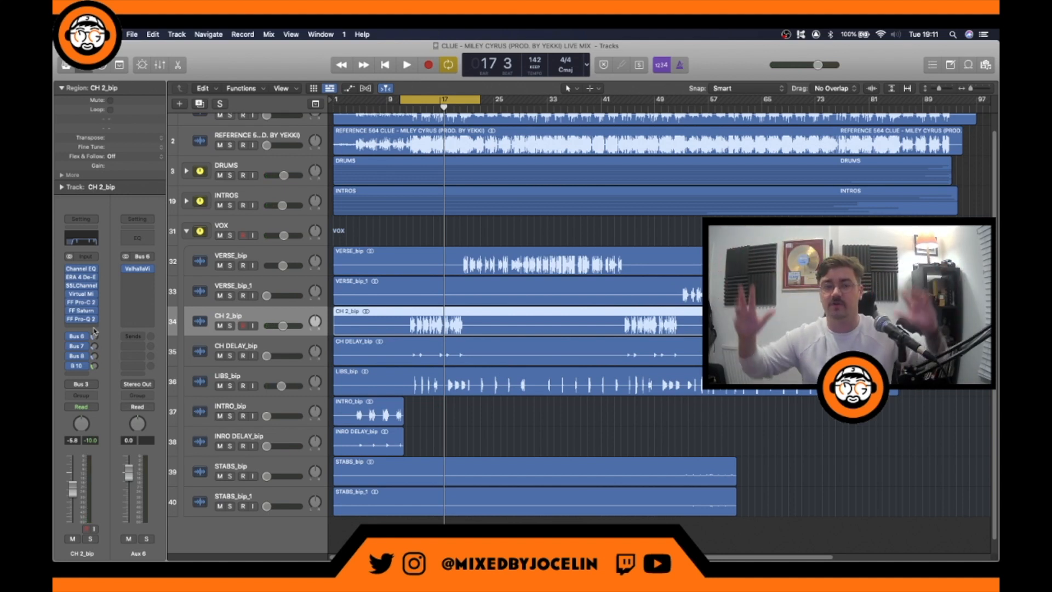
pyautogui.press('space')
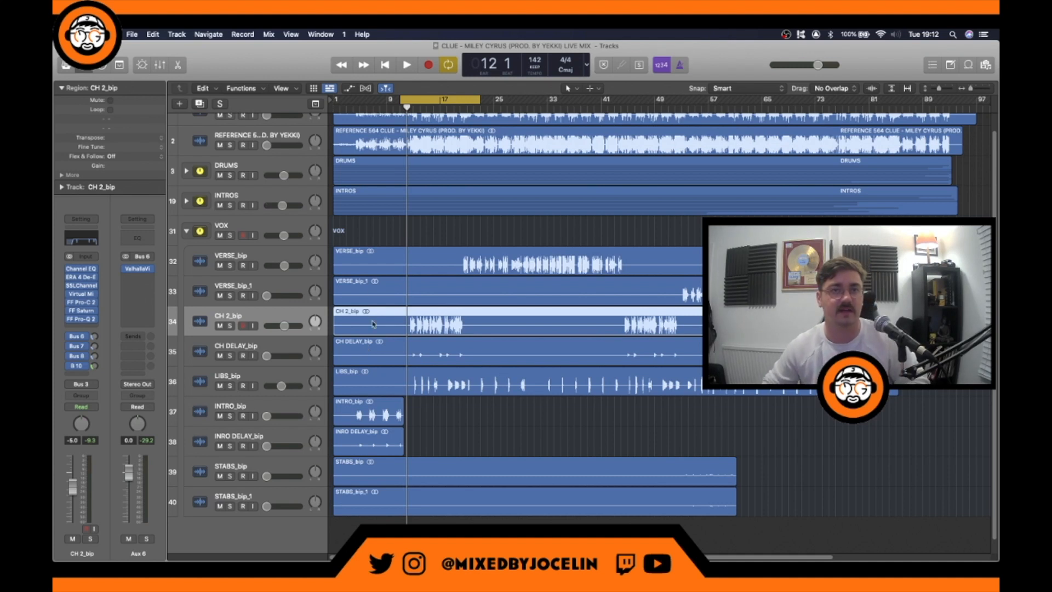
# Step: Paste the copied verse channel strip setting onto the CH DELAY_bip track
pyautogui.click(420, 357)
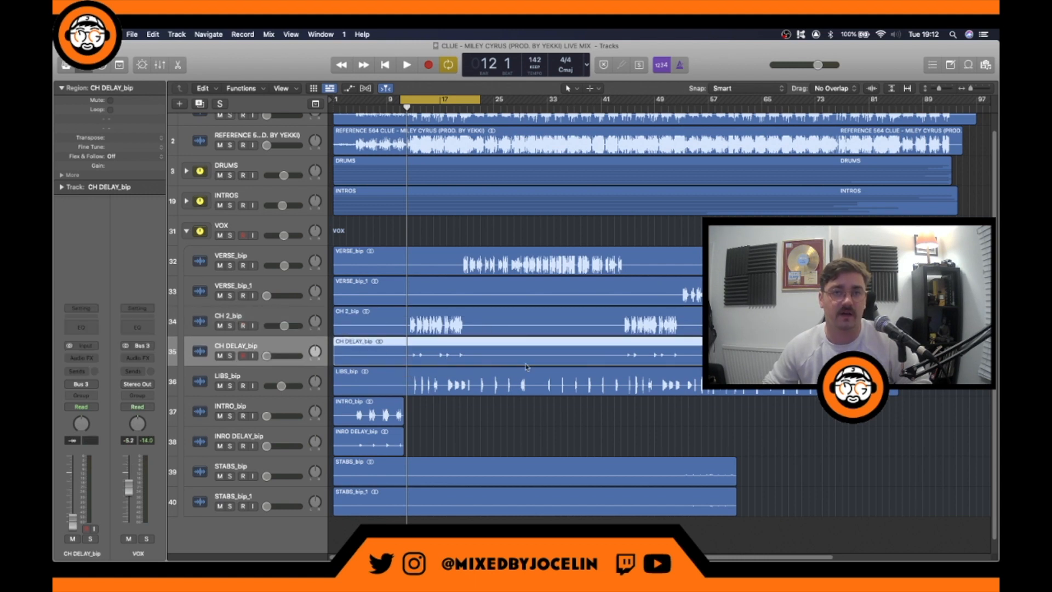
pyautogui.click(92, 309)
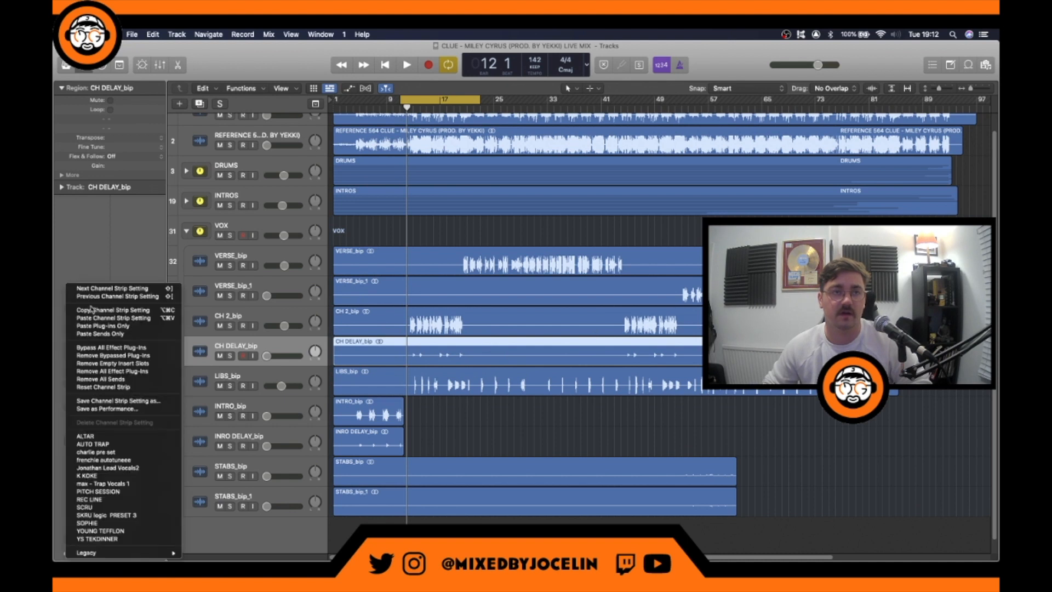
pyautogui.click(96, 318)
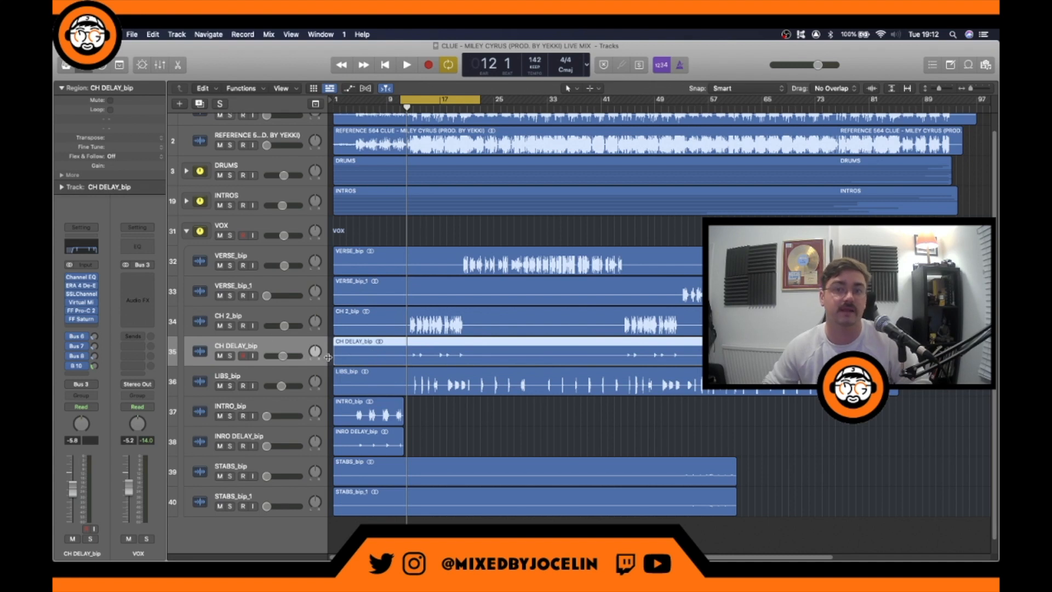
# Step: Audition CH DELAY_bip in the chorus, lower its volume to -11.8 dB and raise the low-cut frequency in its Channel EQ
pyautogui.press('space')
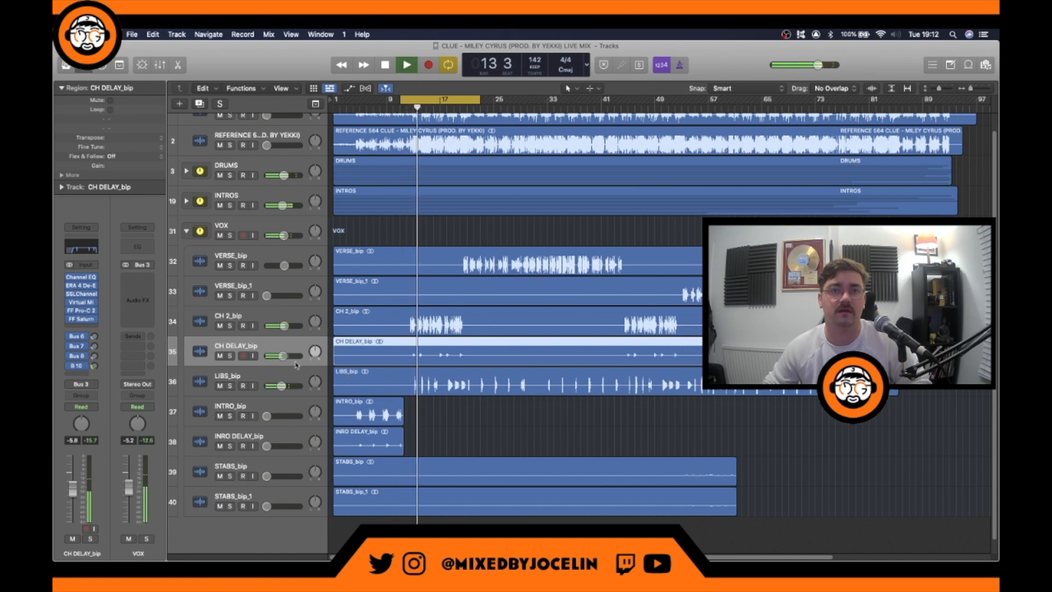
pyautogui.press('space')
pyautogui.moveTo(283, 356); pyautogui.dragTo(278, 356)
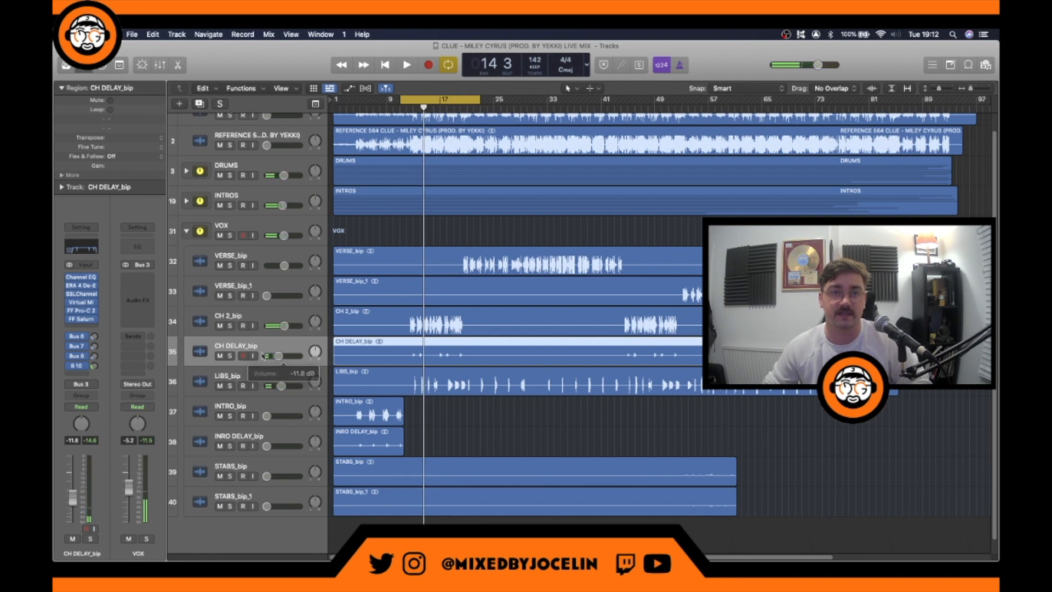
pyautogui.moveTo(461, 326); pyautogui.dragTo(518, 327)
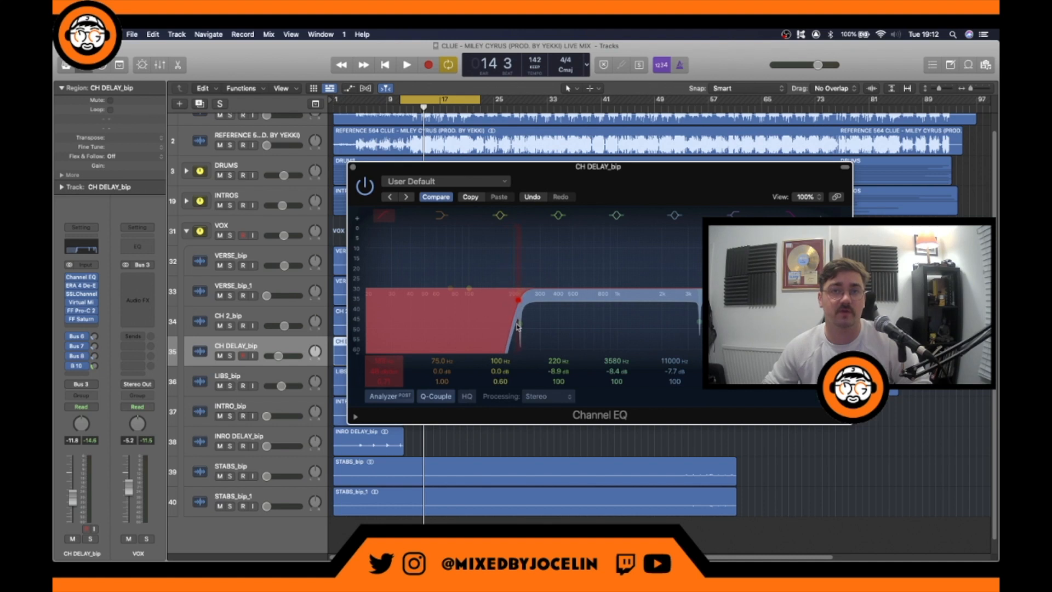
pyautogui.click(353, 168)
# Step: Add an extra send on CH DELAY_bip routed to Bus 9 and check the H-Delay settings on Aux 9
pyautogui.click(77, 375)
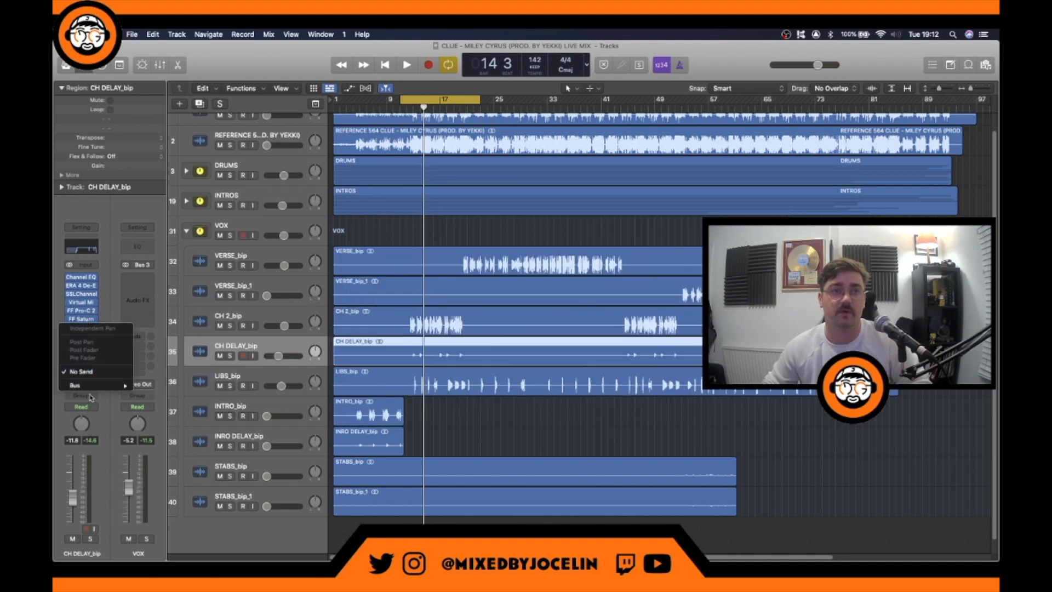
pyautogui.moveTo(132, 387)
pyautogui.click(173, 318)
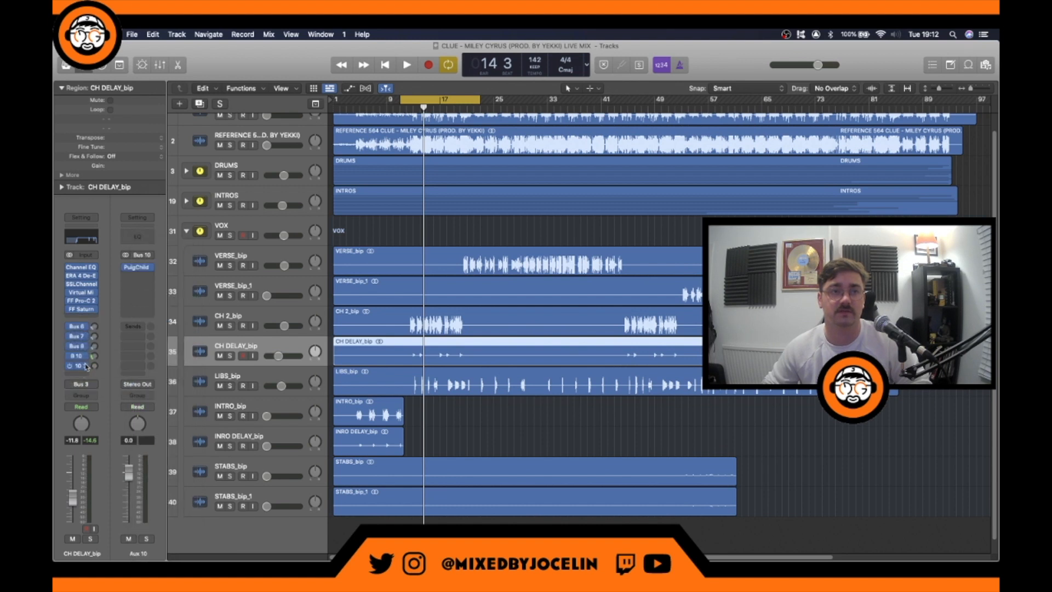
pyautogui.click(85, 365)
pyautogui.moveTo(109, 436)
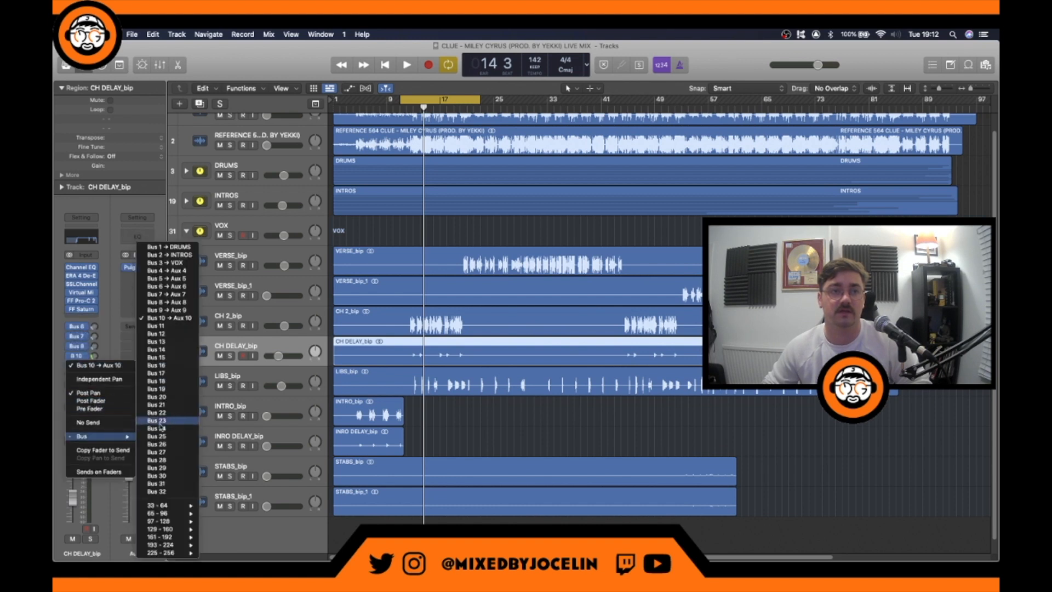
pyautogui.click(190, 316)
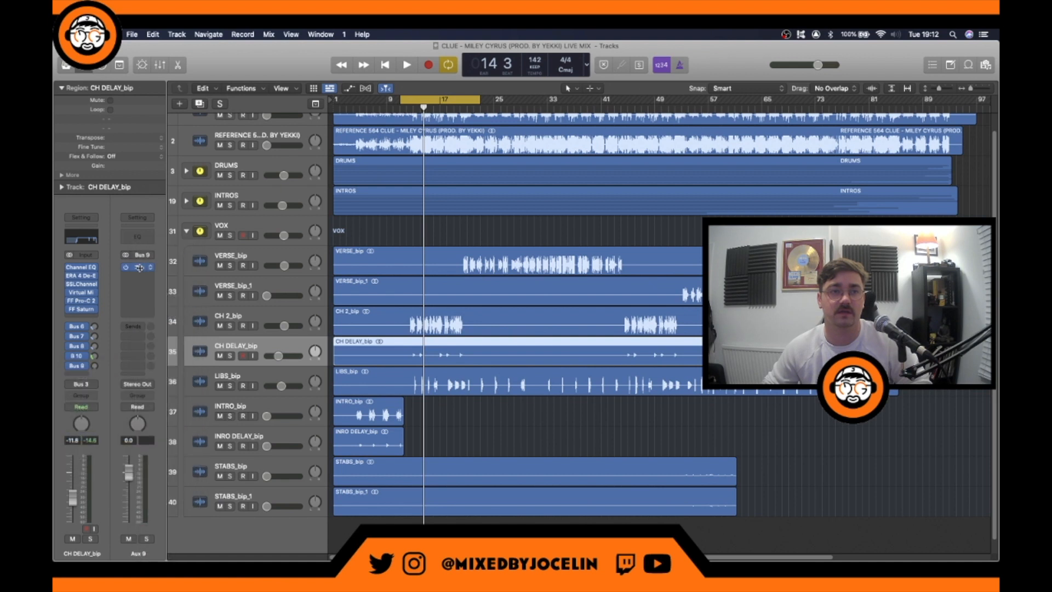
pyautogui.click(140, 267)
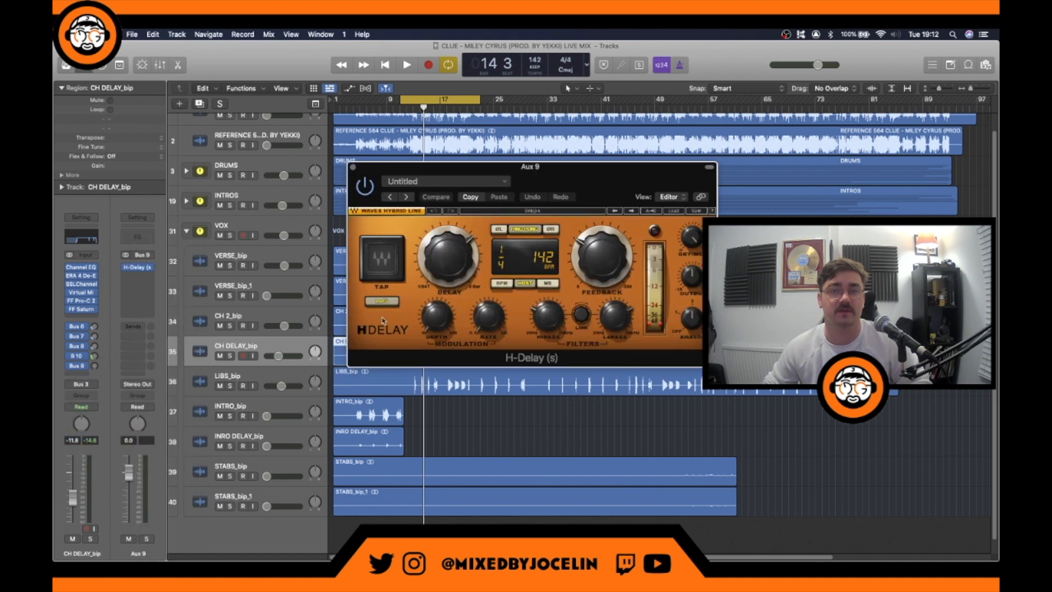
pyautogui.click(351, 167)
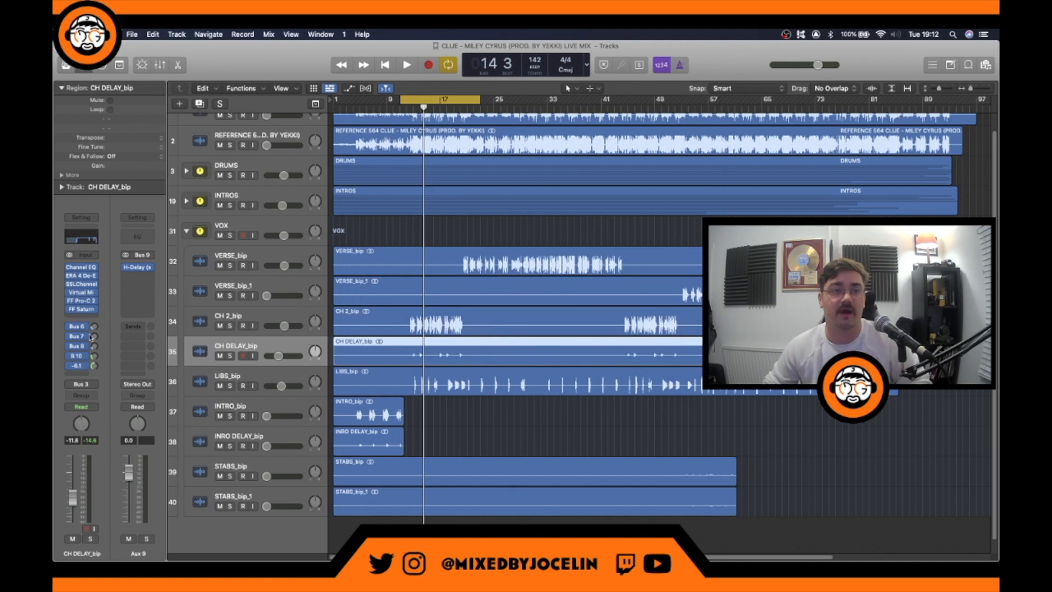
# Step: Set the Bus 9 send level on CH DELAY_bip to about -6.1 dB, change its send mode and audition the delay
pyautogui.click(79, 366)
pyautogui.click(90, 404)
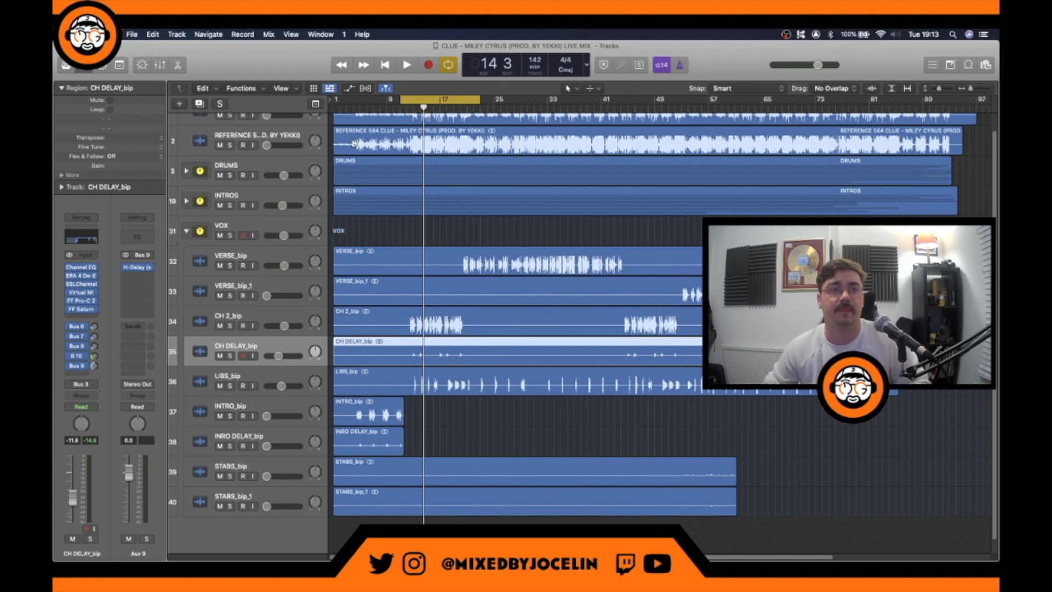
pyautogui.press('space')
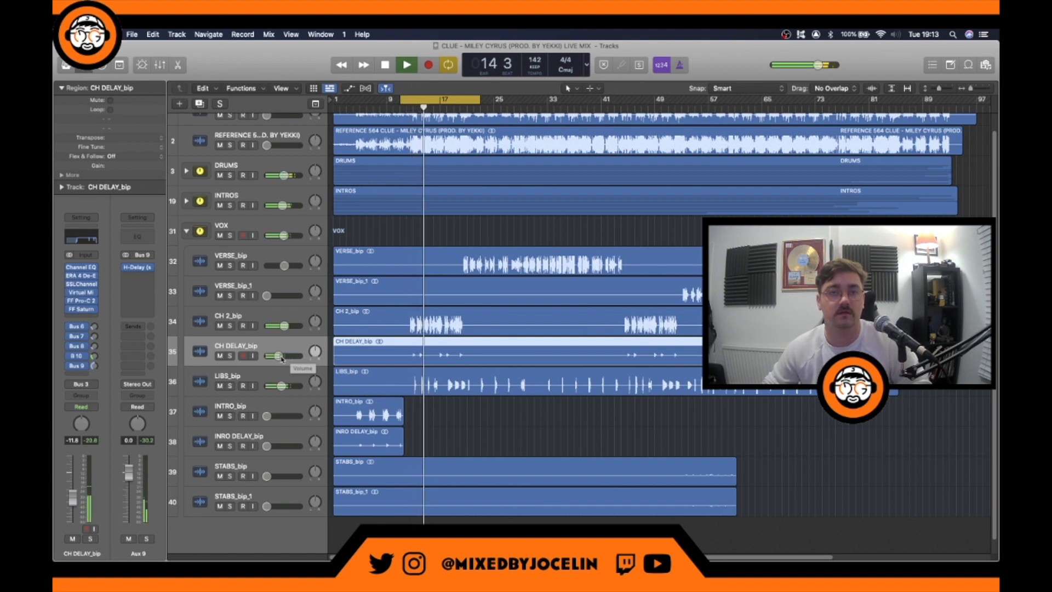
# Step: Stop playback and add a send on CH DELAY_bip routed to Bus 11
pyautogui.press('space')
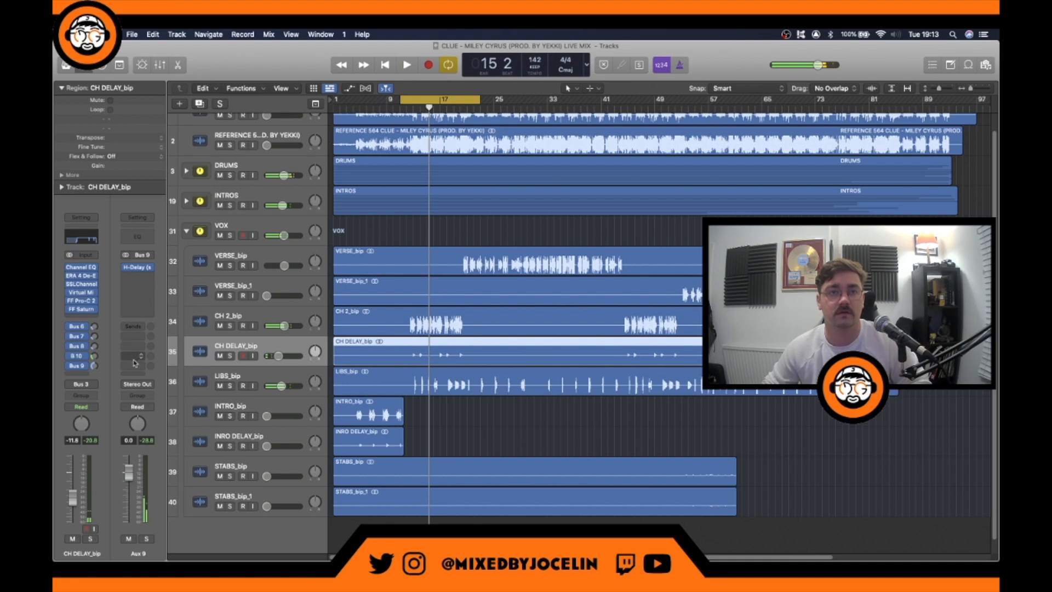
pyautogui.click(78, 376)
pyautogui.moveTo(98, 385)
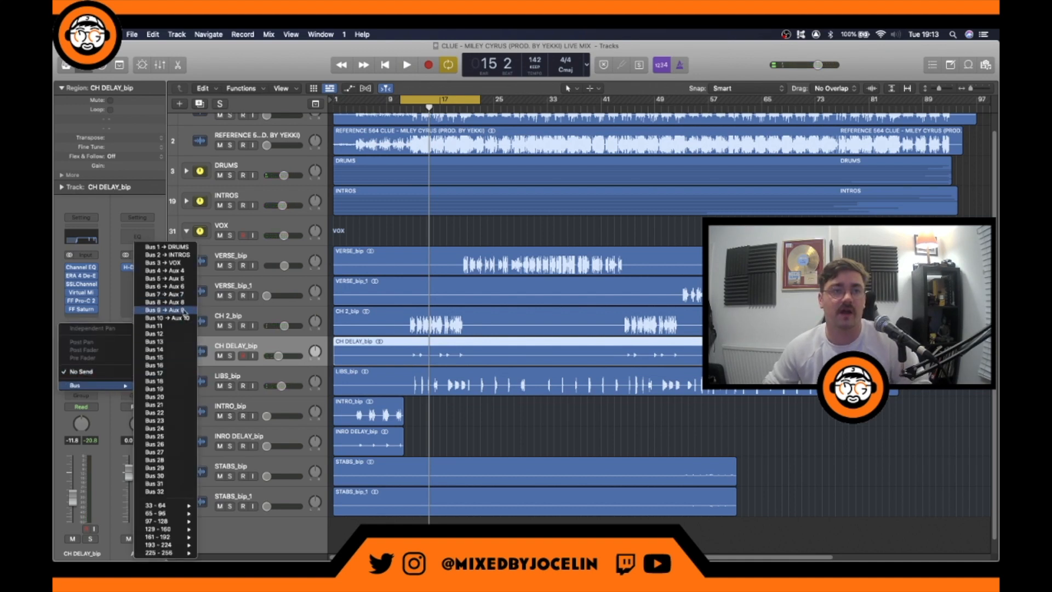
pyautogui.click(181, 328)
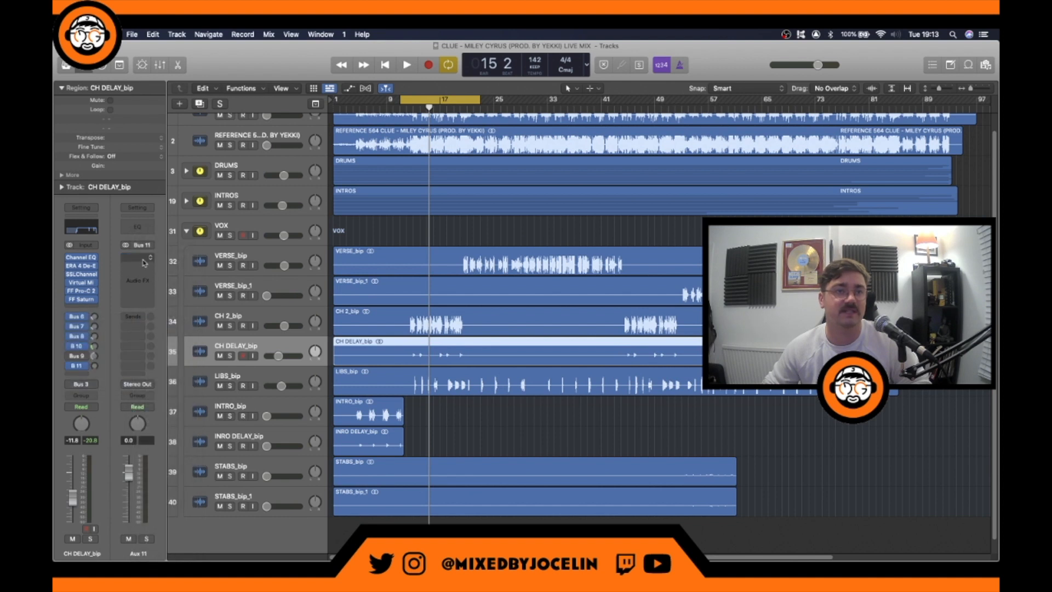
# Step: Insert a stereo H-Delay on Aux 11
pyautogui.click(137, 257)
pyautogui.moveTo(180, 296)
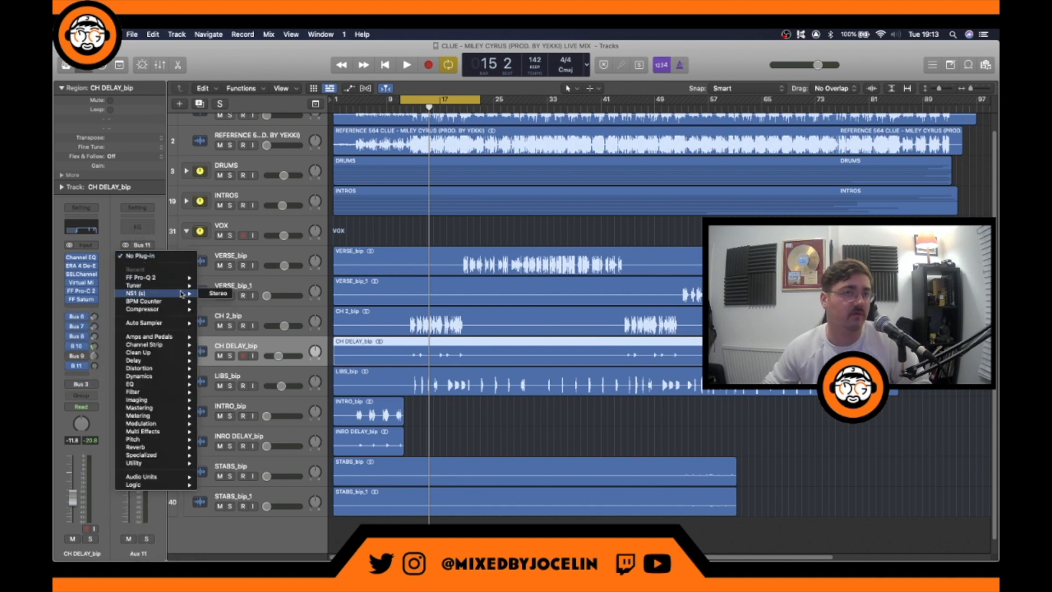
pyautogui.moveTo(165, 360)
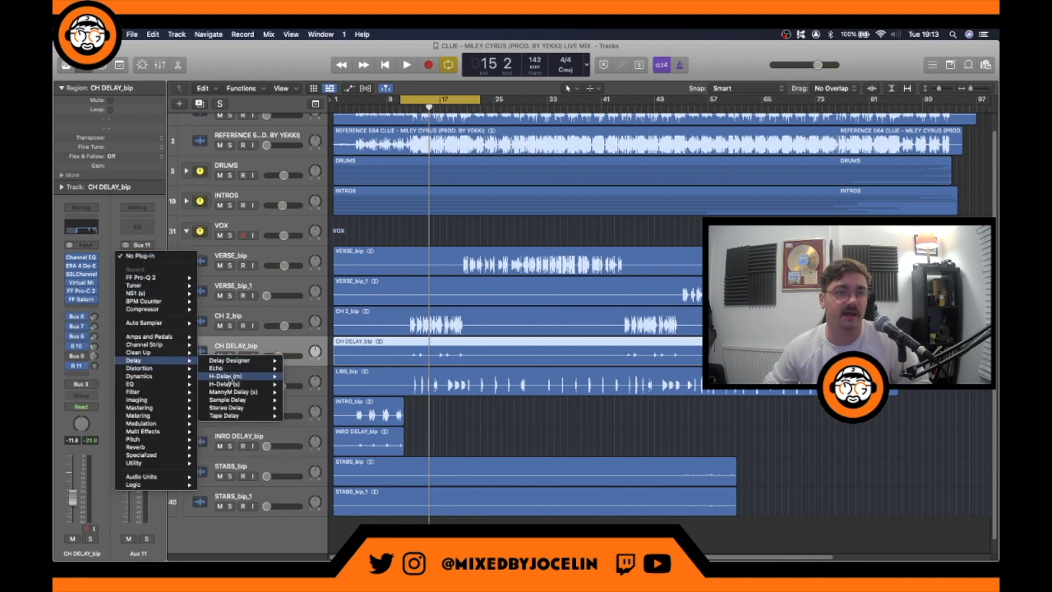
pyautogui.click(299, 385)
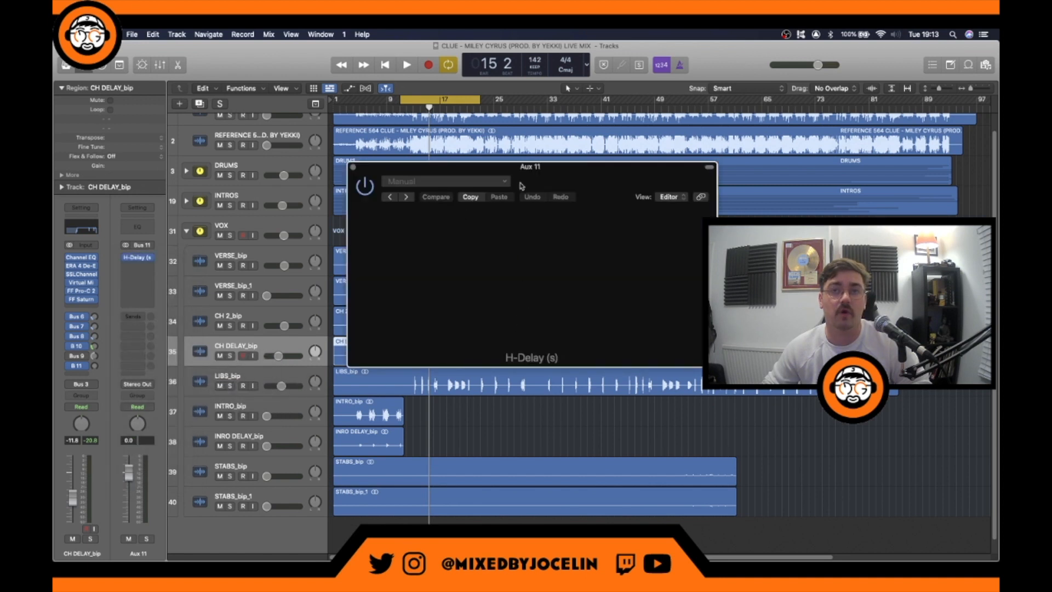
# Step: Configure H-Delay on Aux 11 with a 1/4 delay, adjusted feedback, high-pass and low-pass filters, and LoFi enabled
pyautogui.moveTo(521, 186); pyautogui.dragTo(393, 185)
pyautogui.moveTo(328, 265); pyautogui.dragTo(329, 249)
pyautogui.click(475, 255)
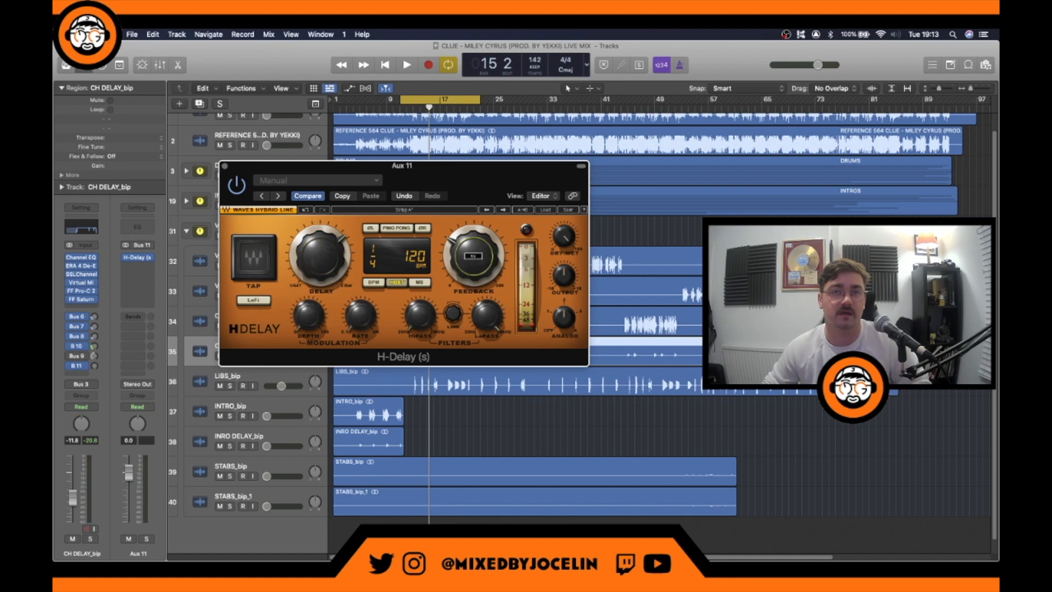
pyautogui.click(419, 315)
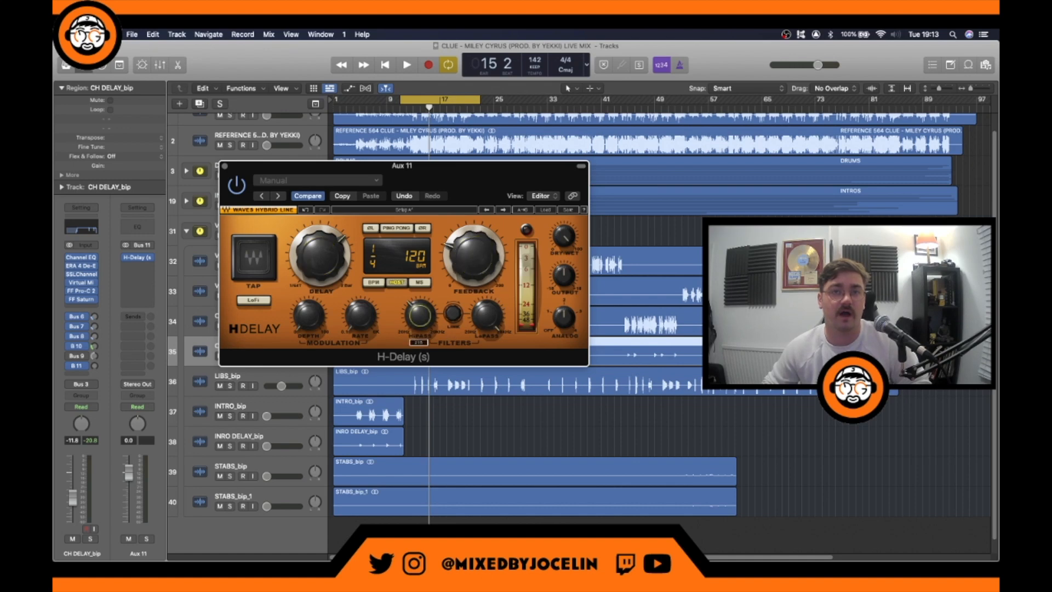
pyautogui.click(487, 316)
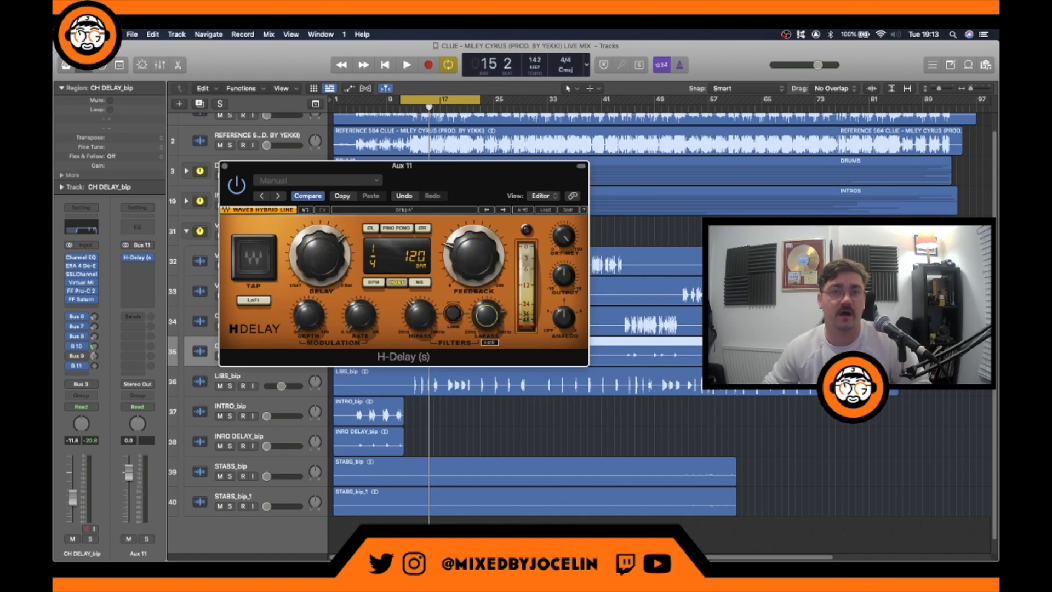
pyautogui.click(260, 302)
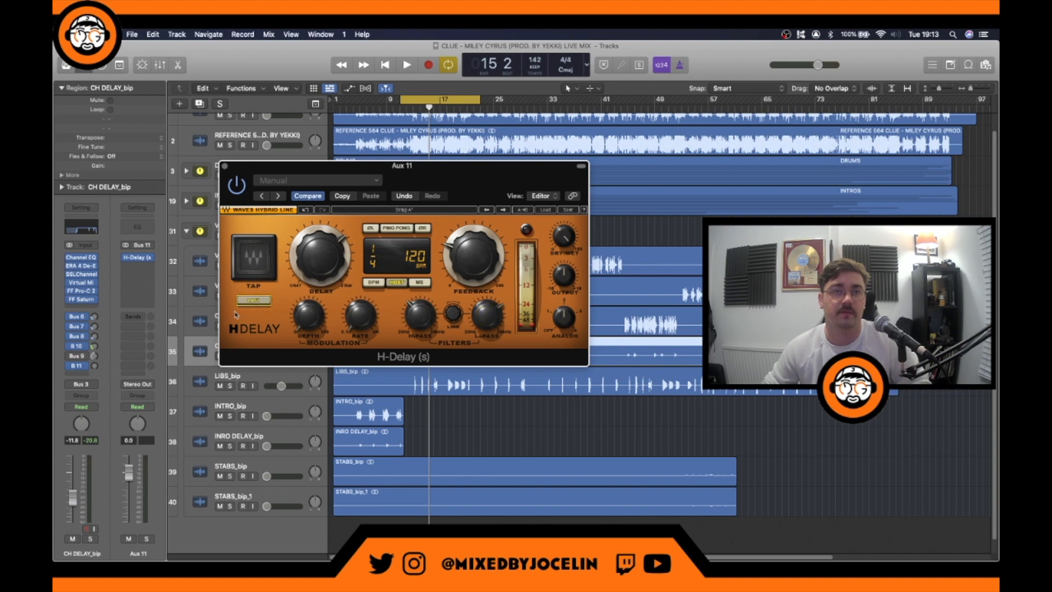
pyautogui.click(224, 167)
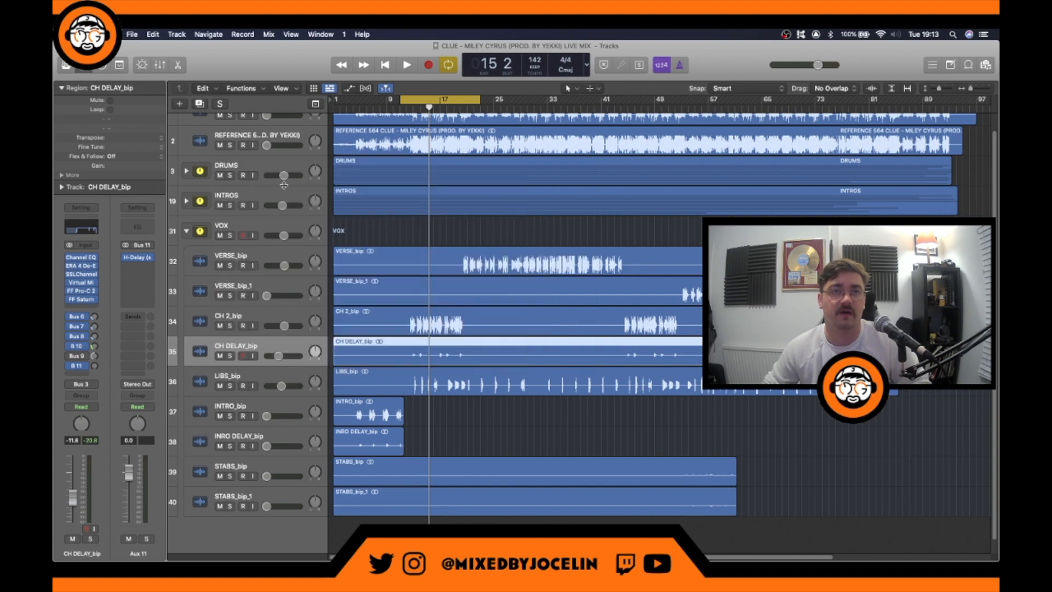
# Step: Set the Bus 11 send on CH DELAY_bip to Post Fader and audition the chorus with the track volume at -10.4 dB and cycle off
pyautogui.click(85, 366)
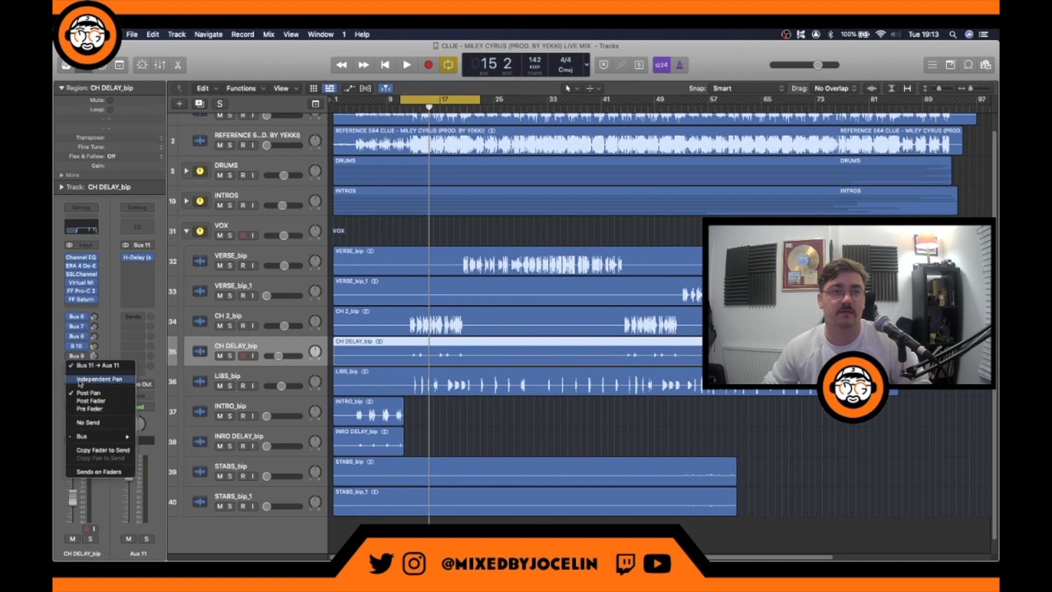
pyautogui.click(83, 401)
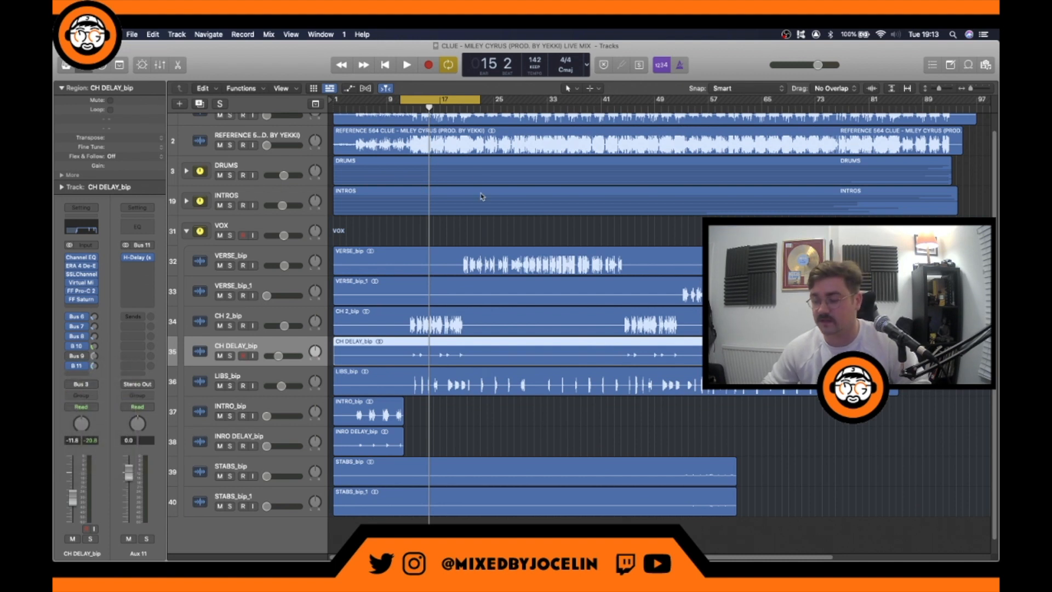
pyautogui.press('space')
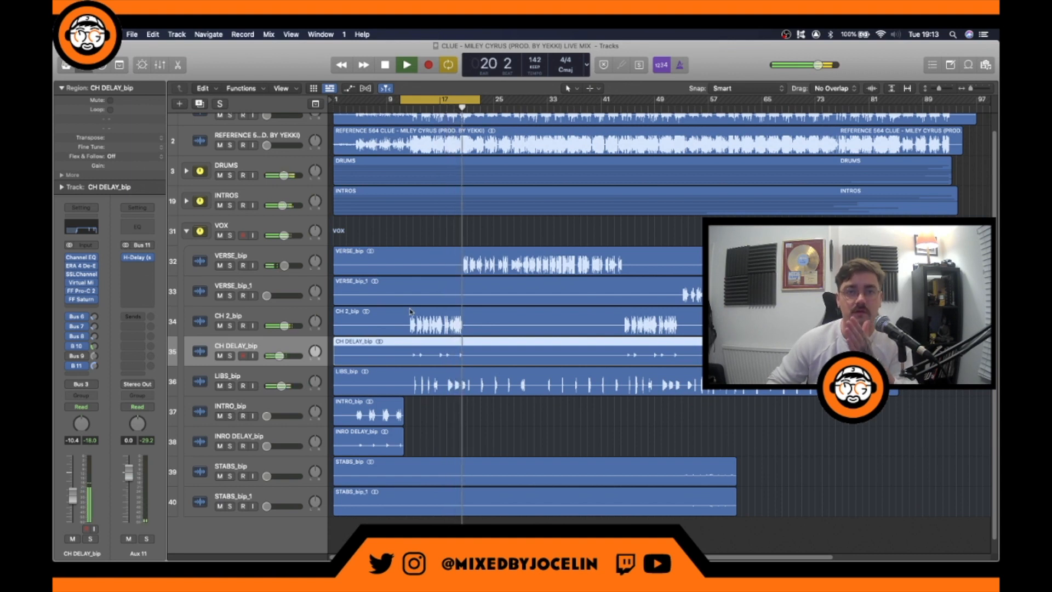
pyautogui.click(461, 102)
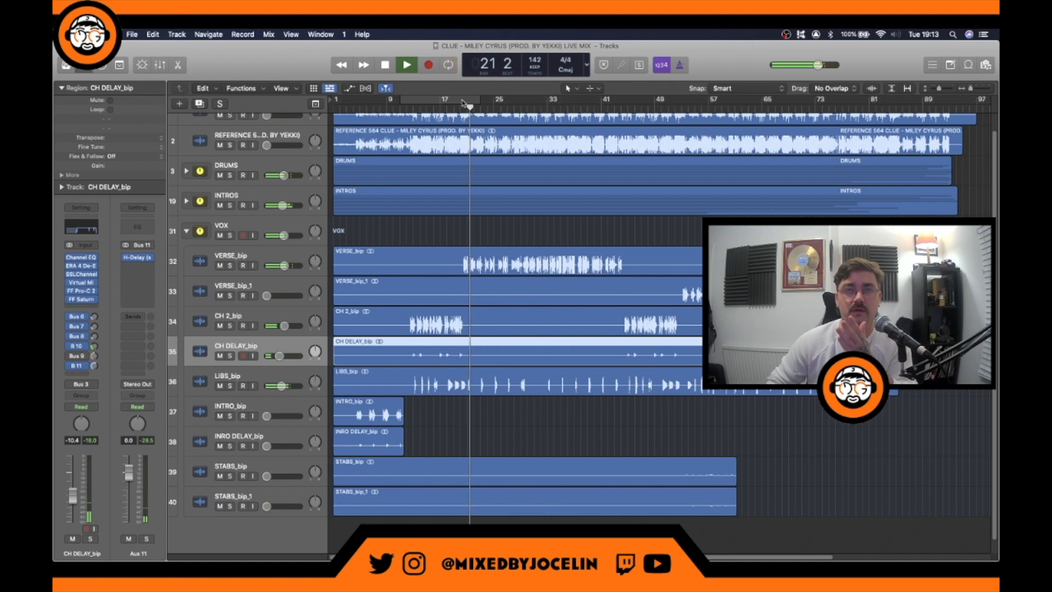
pyautogui.press('space')
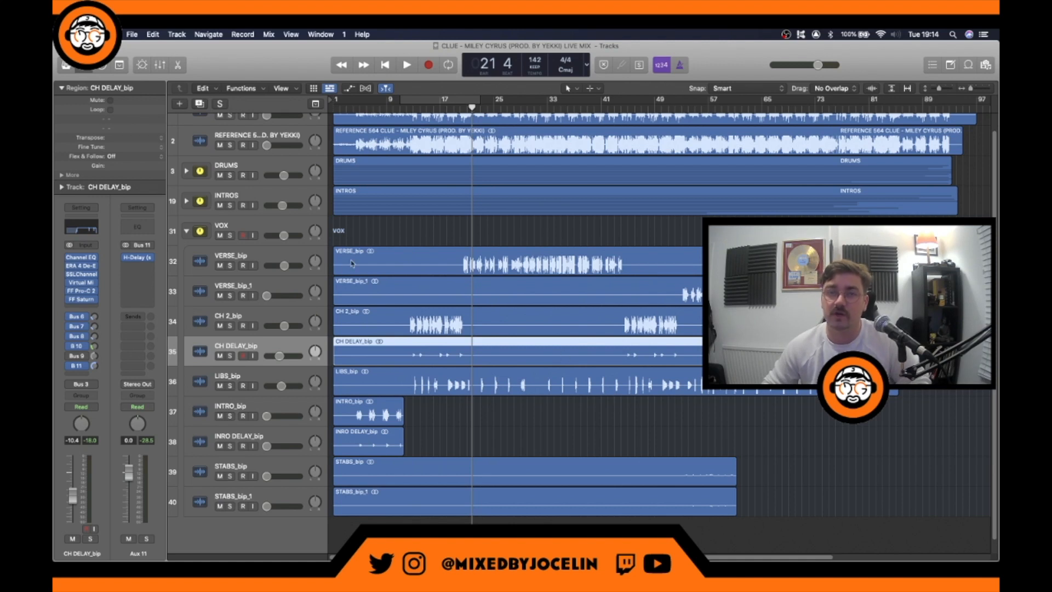
# Step: Copy the VERSE_bip channel strip setting and paste it onto VERSE_bip_1
pyautogui.click(579, 293)
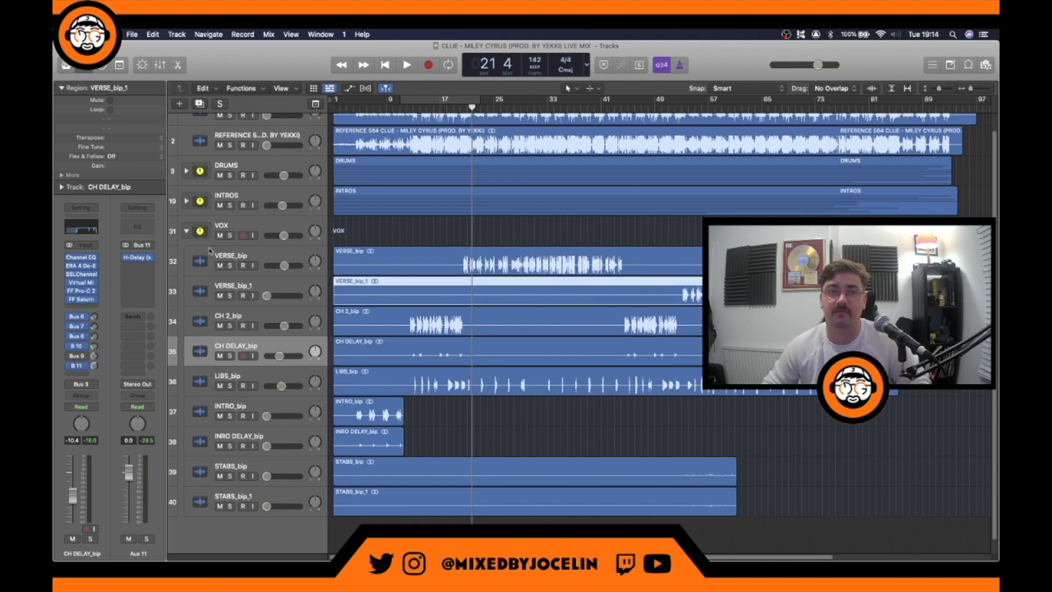
pyautogui.click(282, 252)
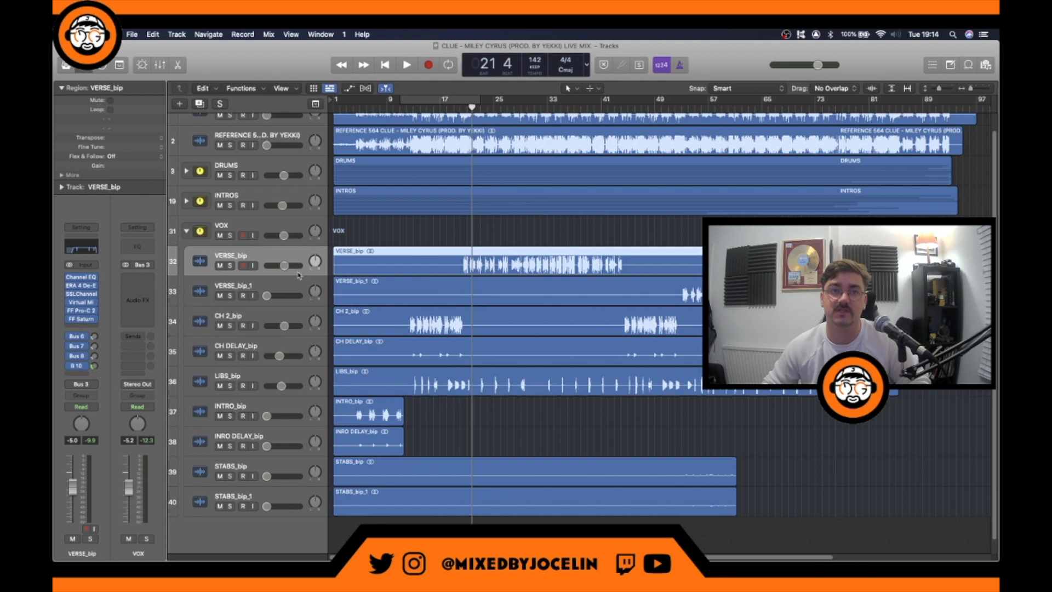
pyautogui.click(91, 230)
pyautogui.click(291, 287)
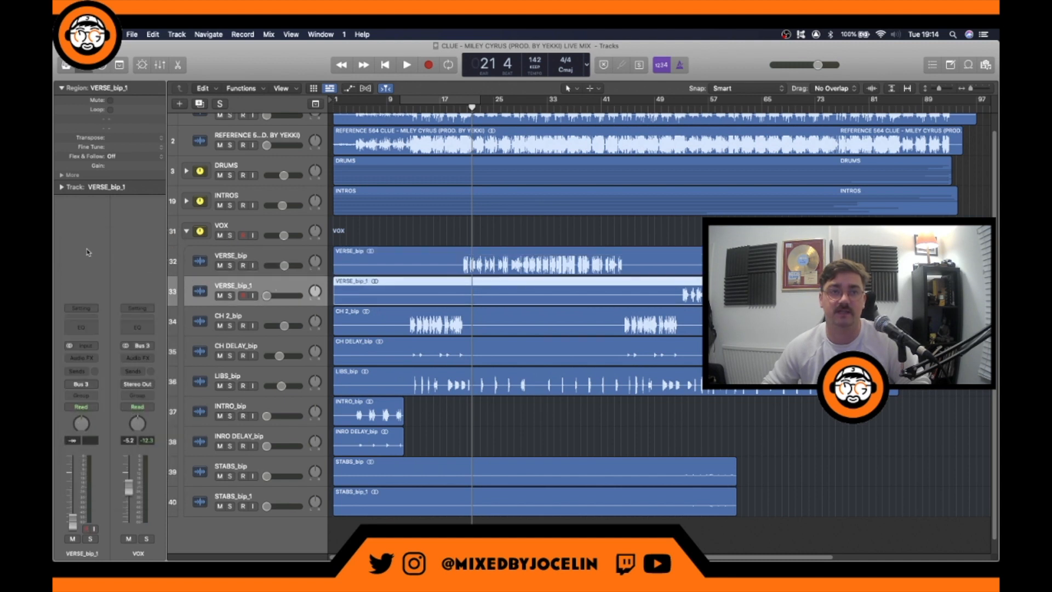
pyautogui.click(80, 308)
pyautogui.click(88, 312)
# Step: Audition the second verse on VERSE_bip_1 from bar 49, then replay it from bar 59
pyautogui.click(652, 107)
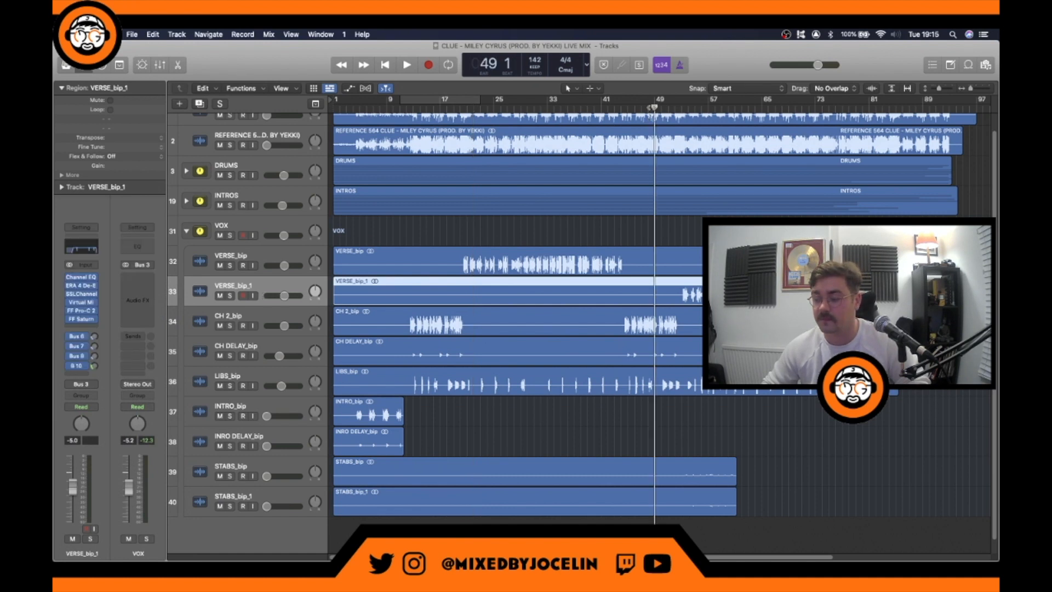
pyautogui.press('space')
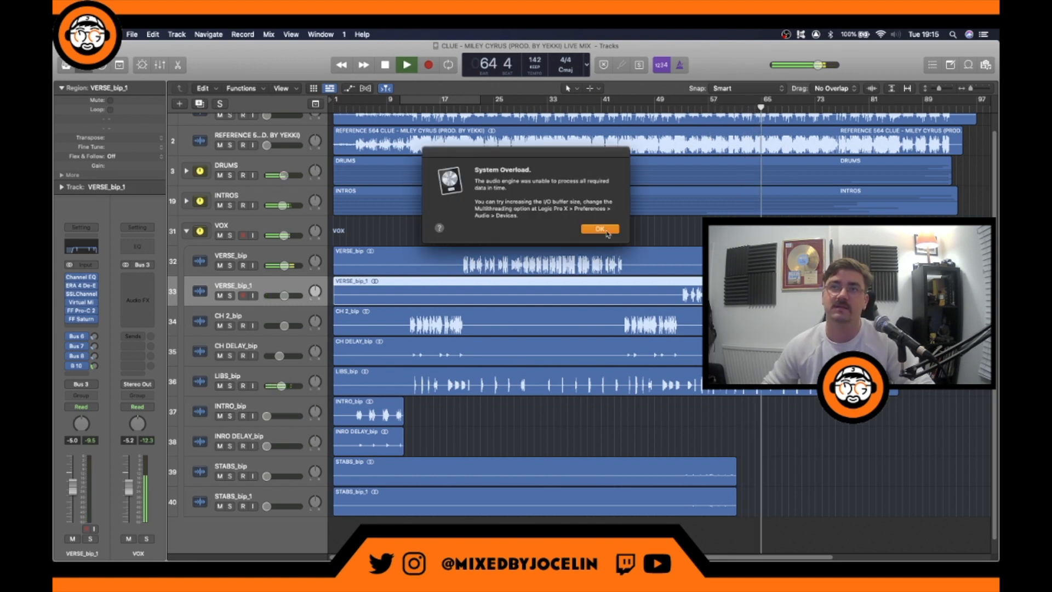
pyautogui.click(601, 229)
pyautogui.click(722, 109)
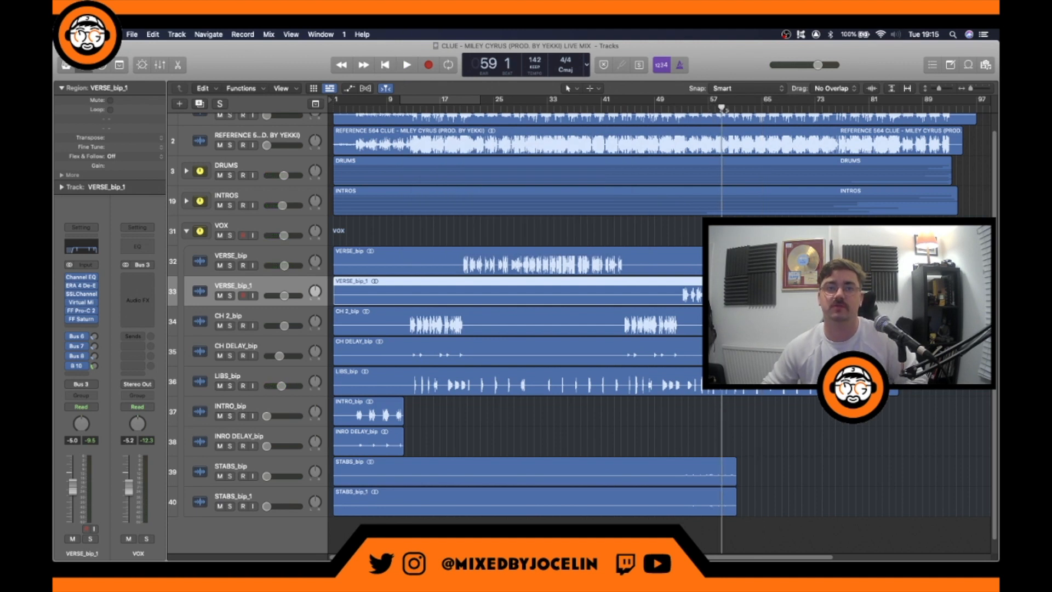
pyautogui.press('space')
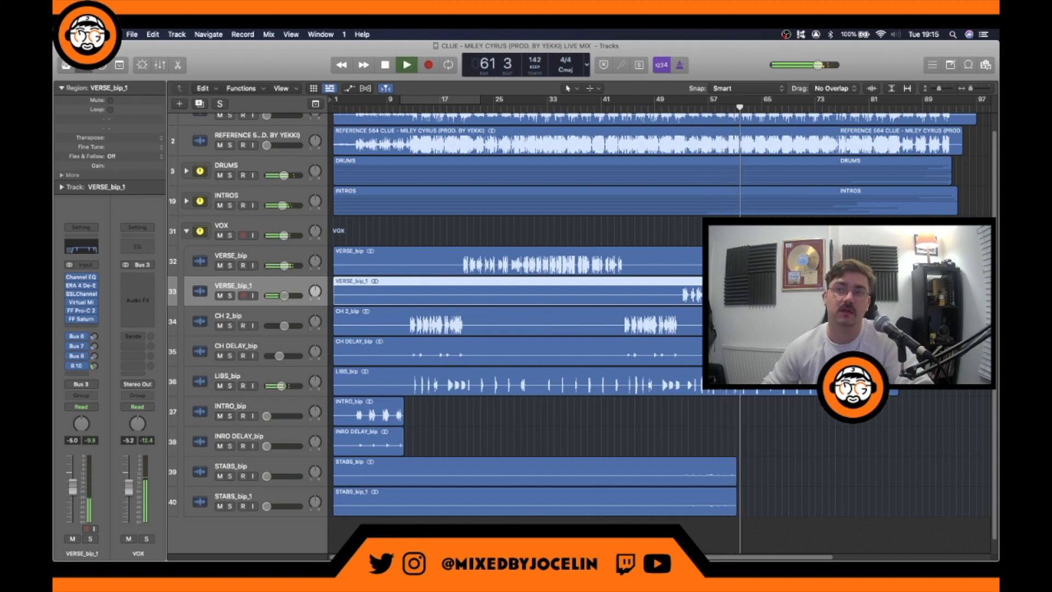
pyautogui.click(707, 108)
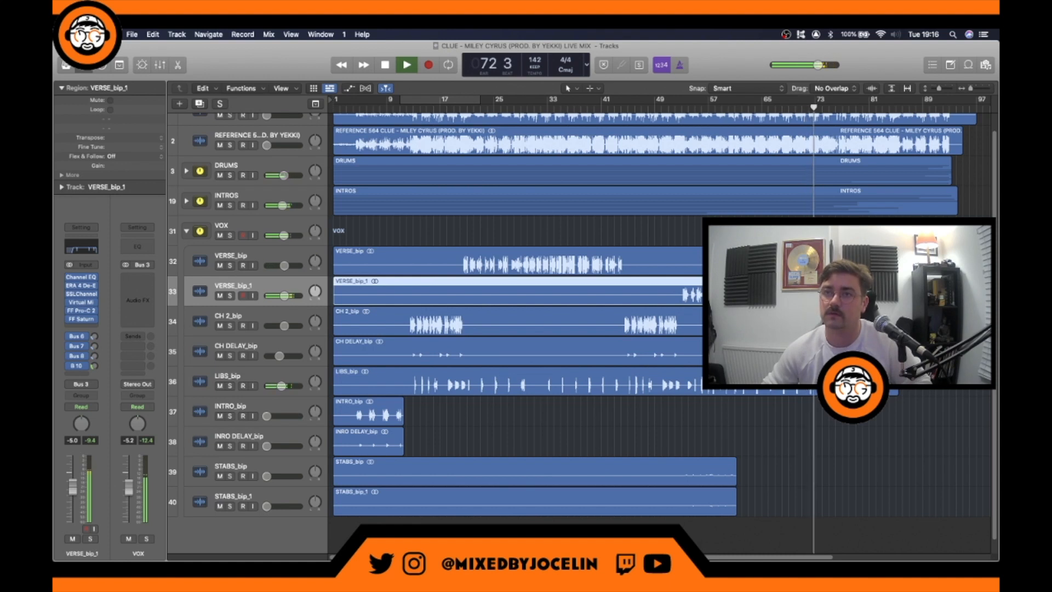
pyautogui.press('space')
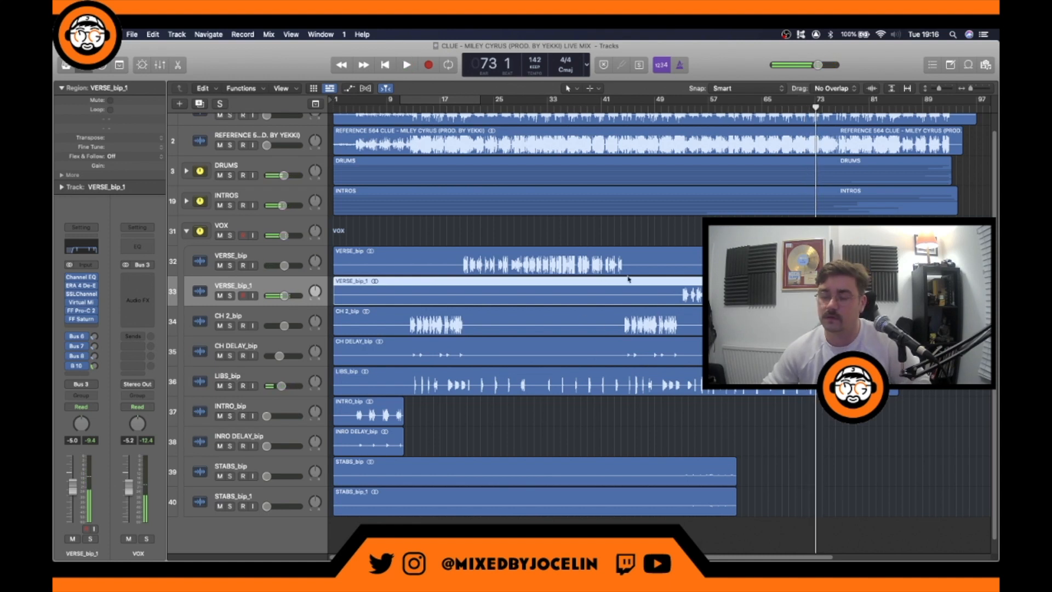
# Step: Set the cycle range over the stabs section, from about bar 52 to bar 61
pyautogui.moveTo(779, 477); pyautogui.dragTo(718, 497)
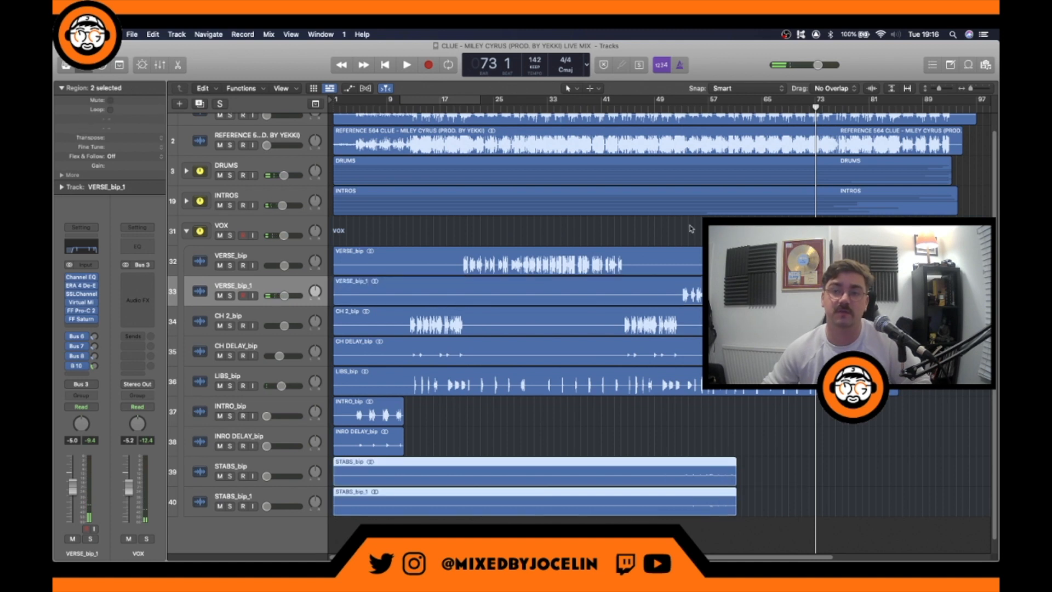
pyautogui.moveTo(670, 104); pyautogui.dragTo(744, 107)
pyautogui.moveTo(666, 103); pyautogui.dragTo(671, 102)
pyautogui.moveTo(740, 100); pyautogui.dragTo(739, 100)
# Step: Paste the copied verse channel strip setting onto STABS_bip and STABS_bip_1
pyautogui.click(377, 484)
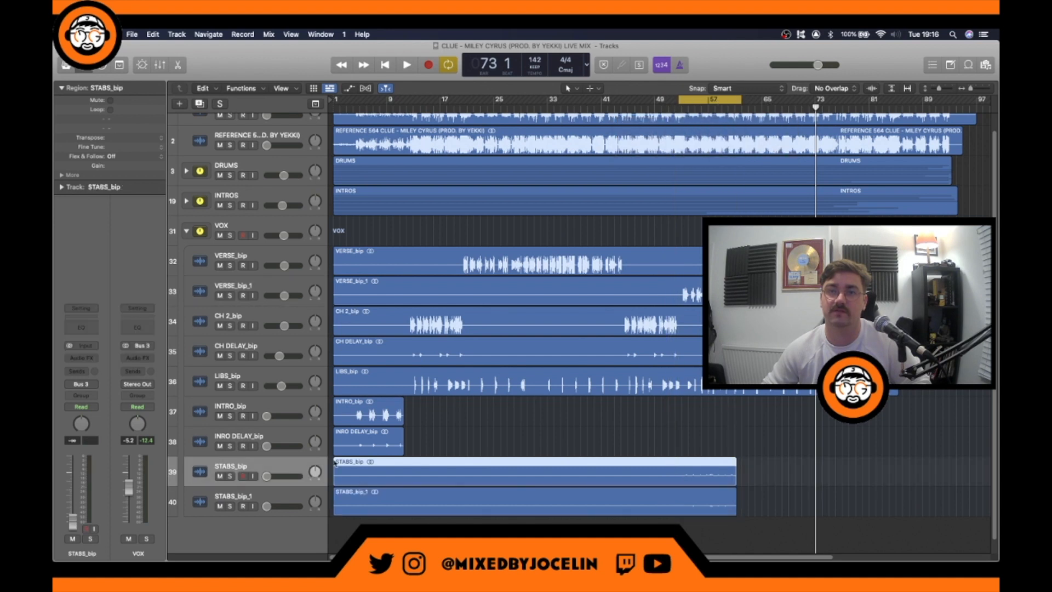
pyautogui.click(80, 307)
pyautogui.click(86, 318)
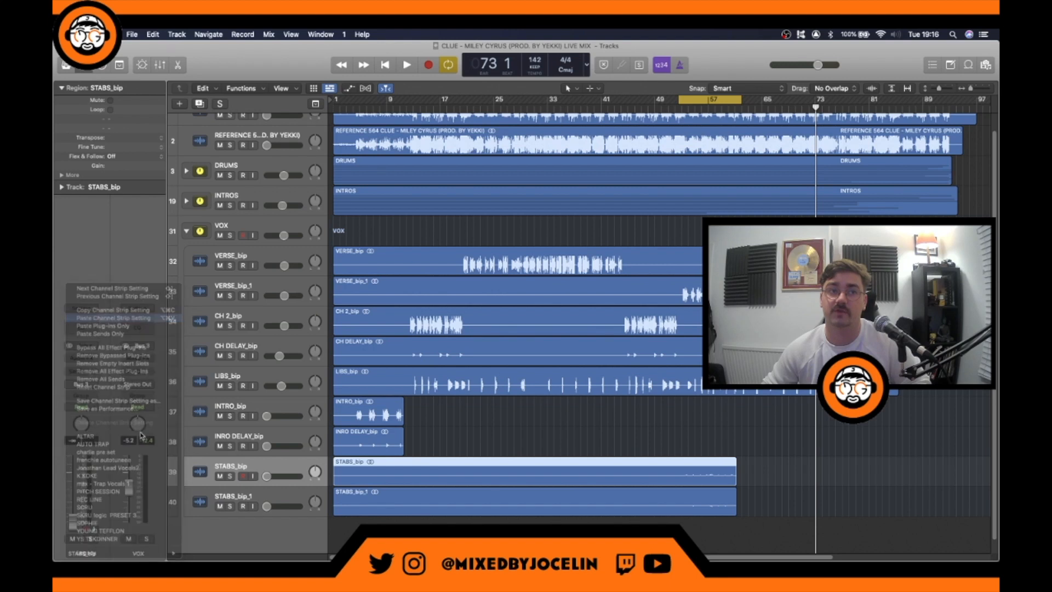
pyautogui.click(261, 493)
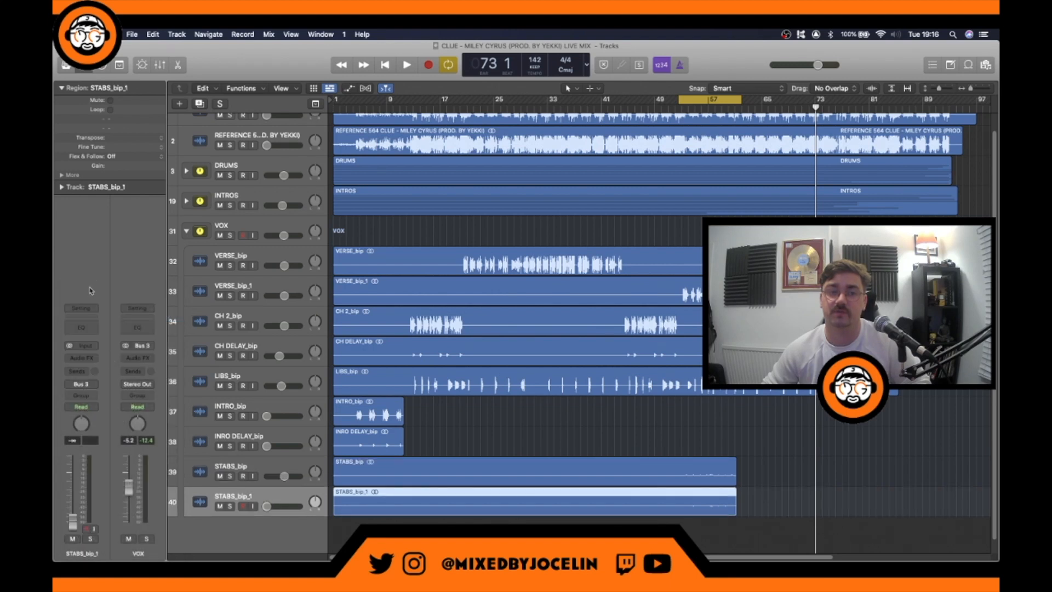
pyautogui.click(80, 307)
pyautogui.click(89, 318)
# Step: Lower STABS_bip to -9.0 dB and STABS_bip_1 to -8.4 dB while auditioning the cycled section
pyautogui.moveTo(816, 472); pyautogui.dragTo(734, 491)
pyautogui.press('z')
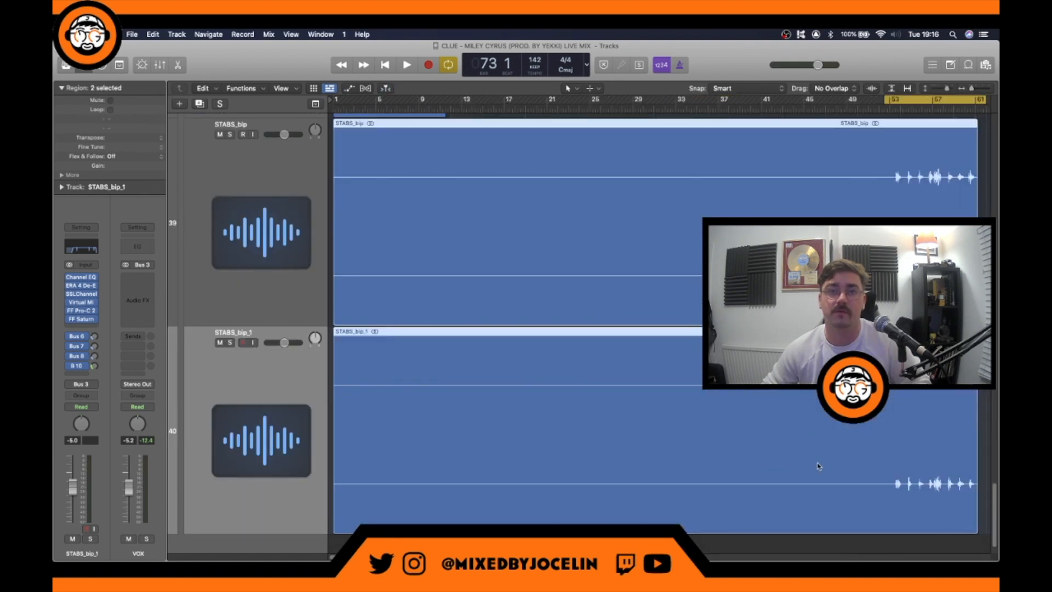
pyautogui.press('z')
pyautogui.moveTo(285, 476); pyautogui.dragTo(280, 506)
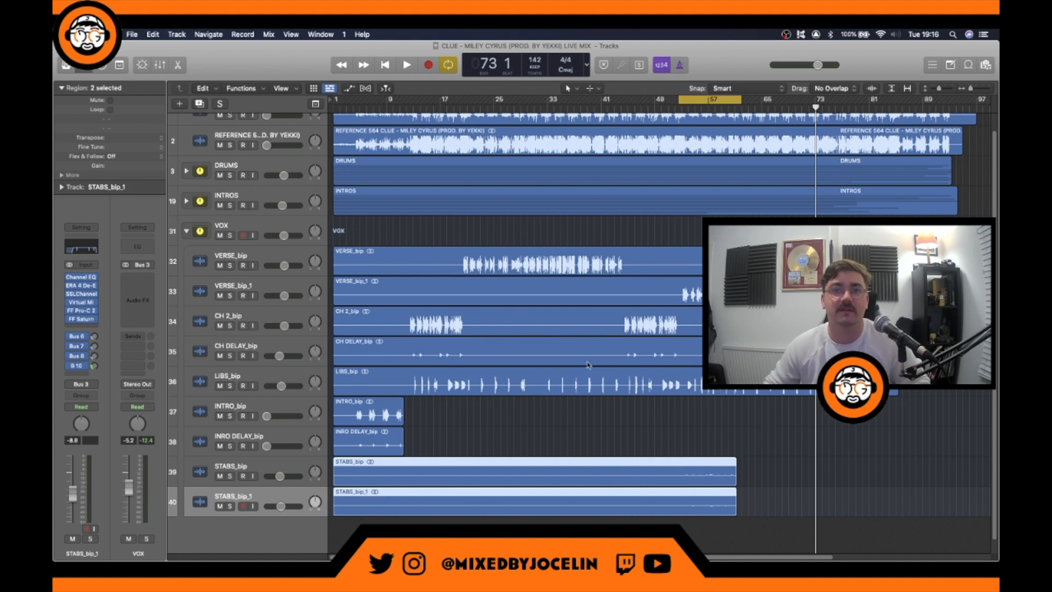
pyautogui.press('space')
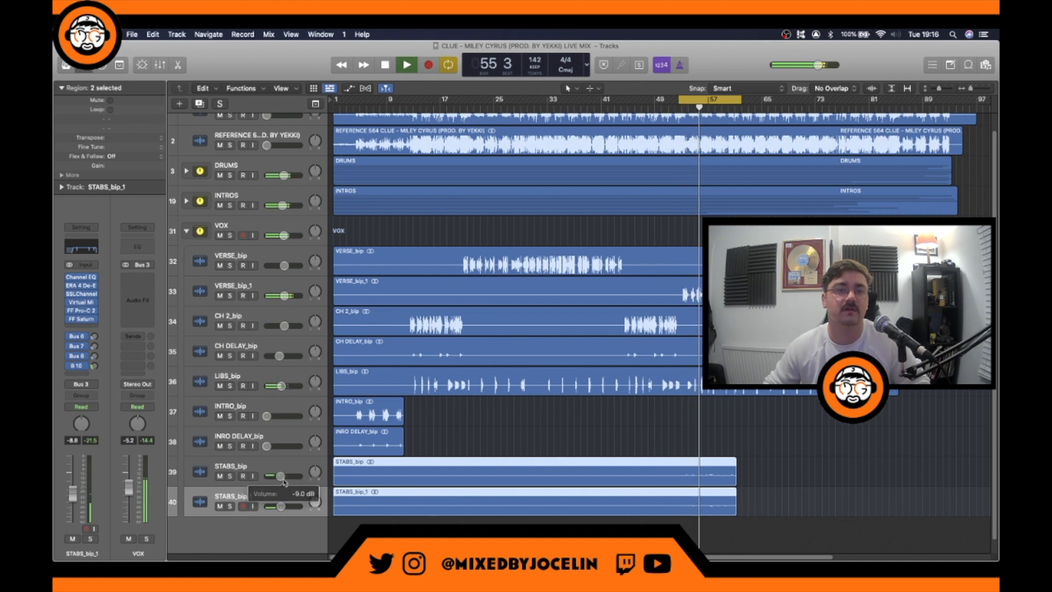
pyautogui.moveTo(280, 507); pyautogui.dragTo(281, 507)
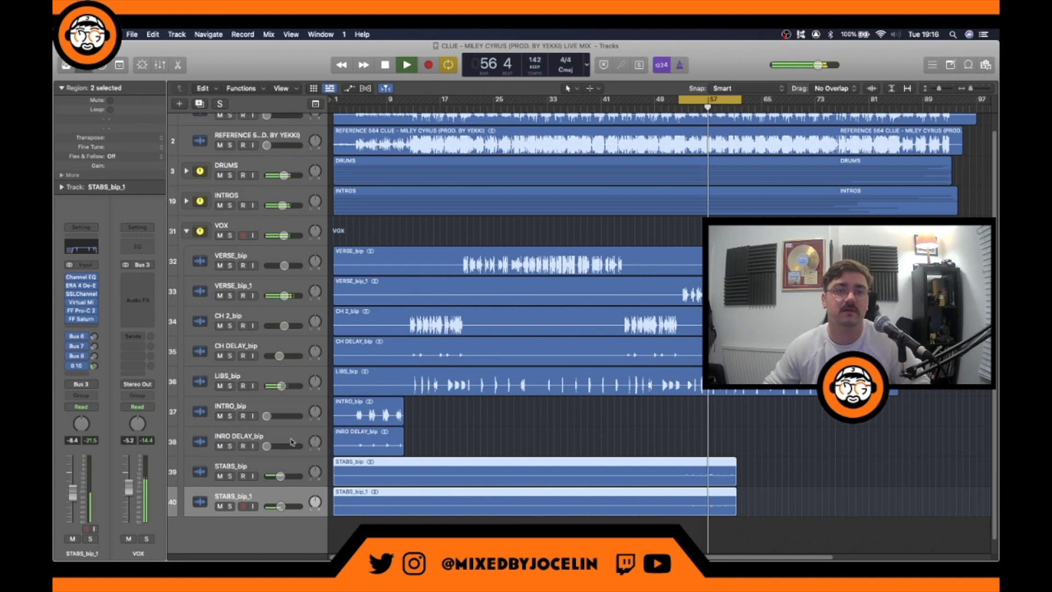
pyautogui.press('space')
# Step: Select both STABS channels in the mixer, audition them with the beat, and switch off cycle playback
pyautogui.press('x')
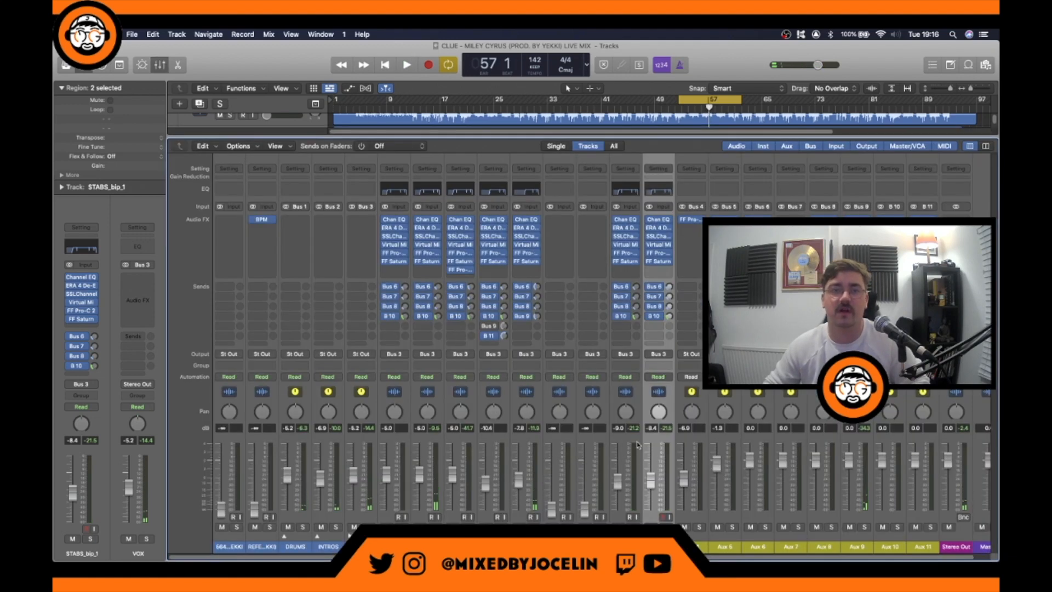
pyautogui.click(638, 346)
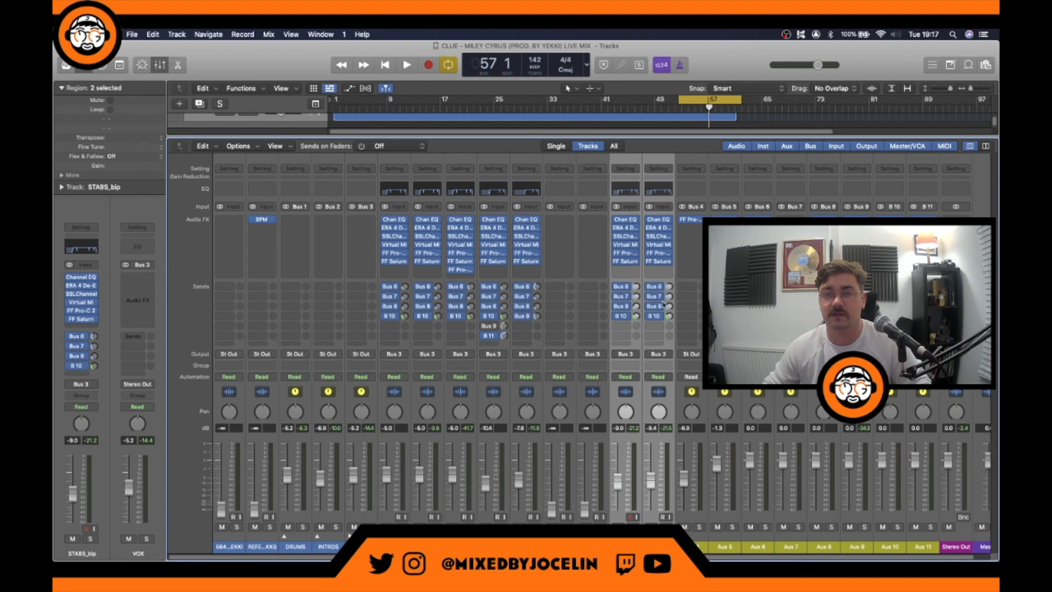
pyautogui.press('space')
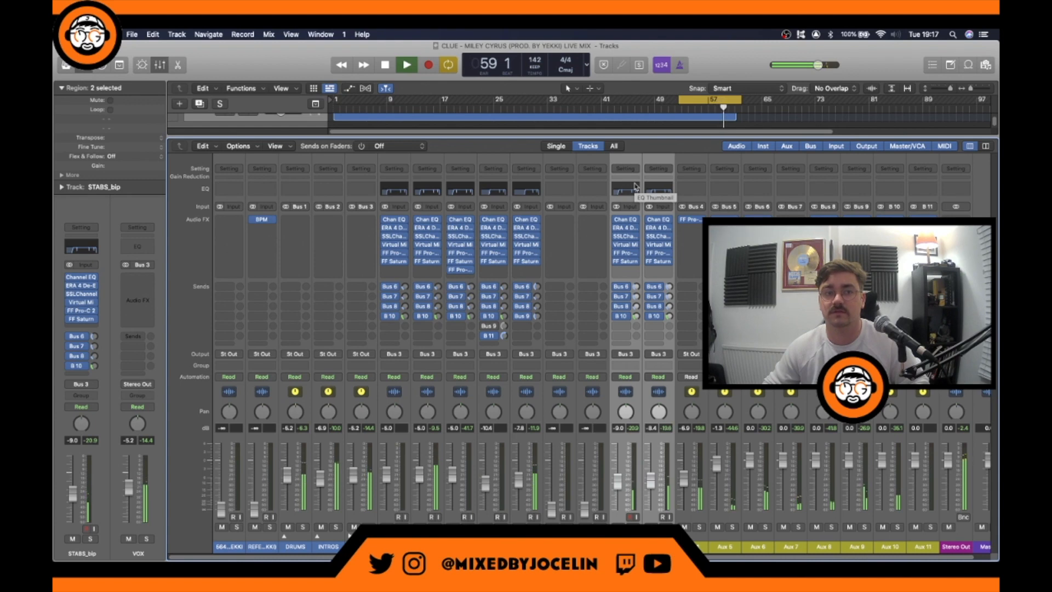
pyautogui.press('x')
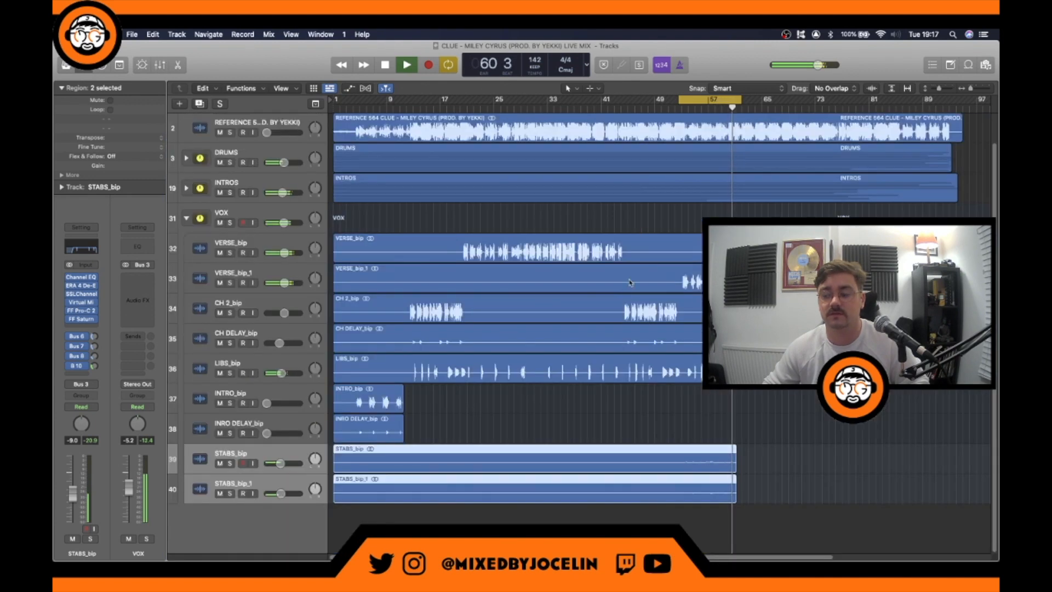
pyautogui.press('space')
pyautogui.click(724, 100)
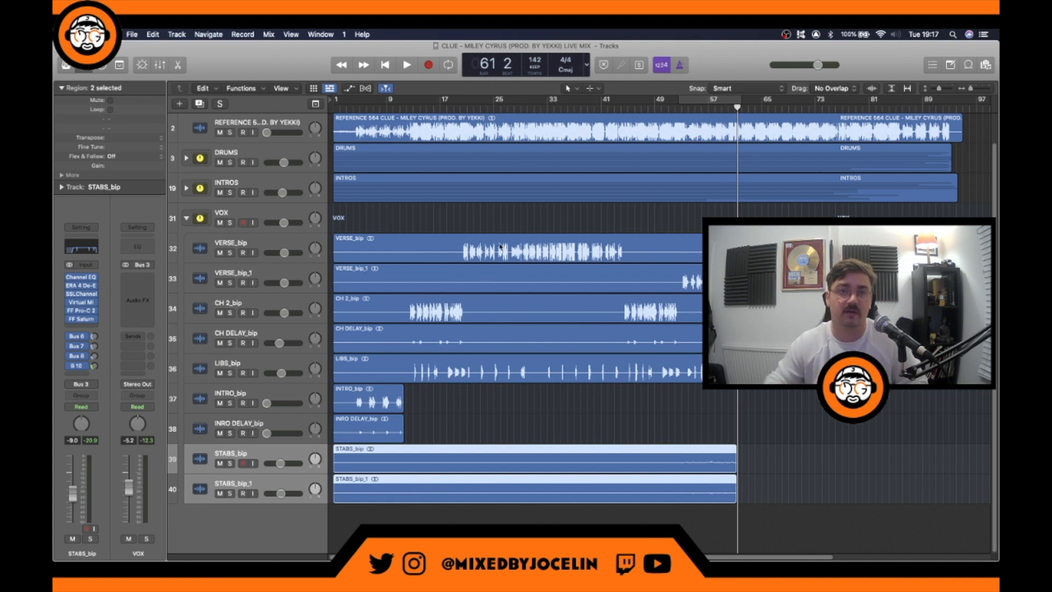
# Step: Play the song from bar 1 and try INTRO_bip at -5.6 dB, then pull its volume all the way down
pyautogui.press('Return')
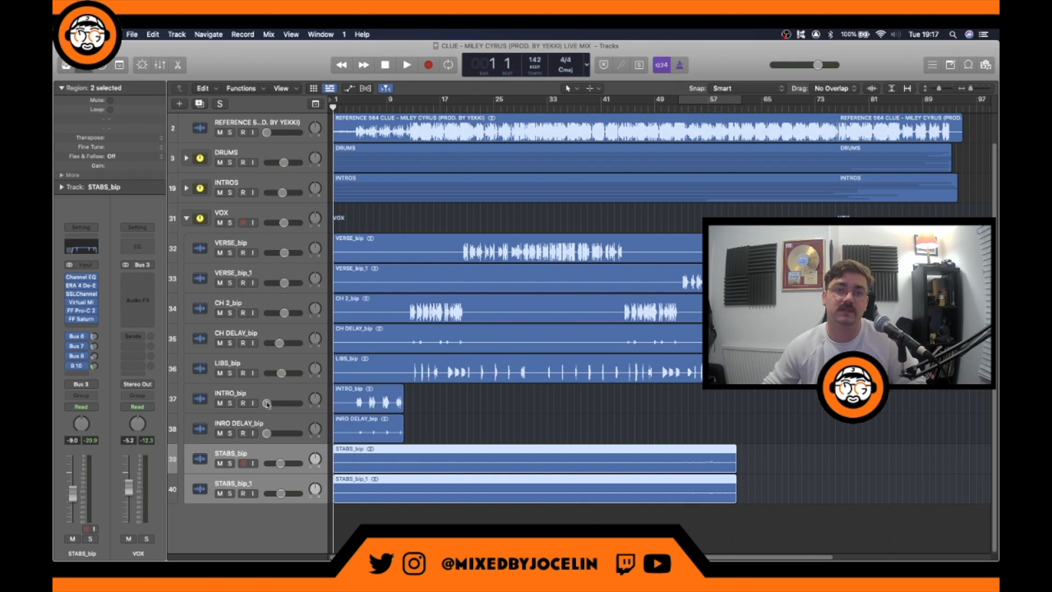
pyautogui.press('space')
pyautogui.moveTo(266, 403); pyautogui.dragTo(283, 404)
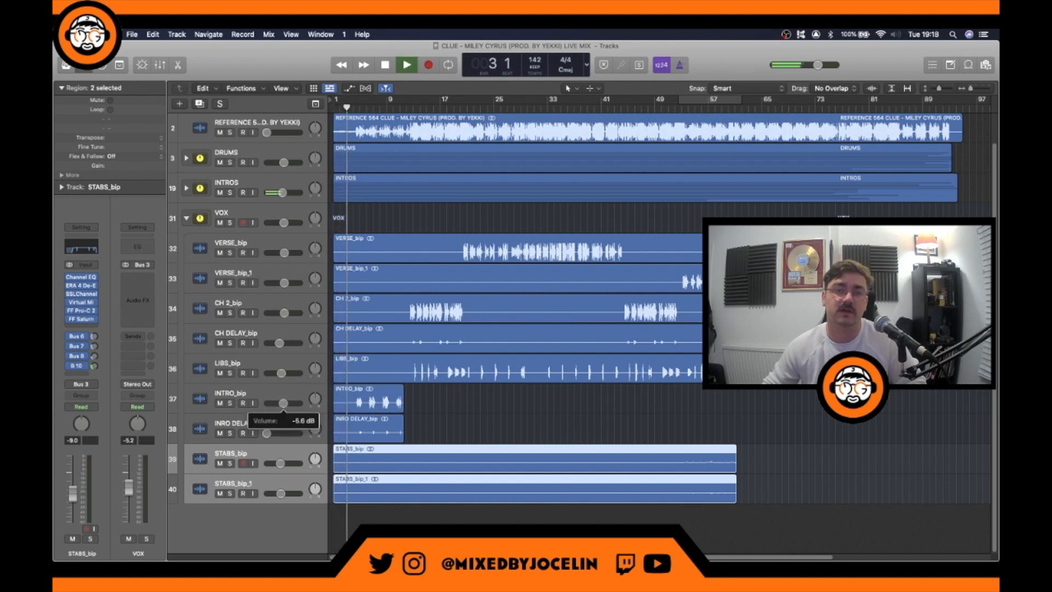
pyautogui.moveTo(283, 404); pyautogui.dragTo(283, 404)
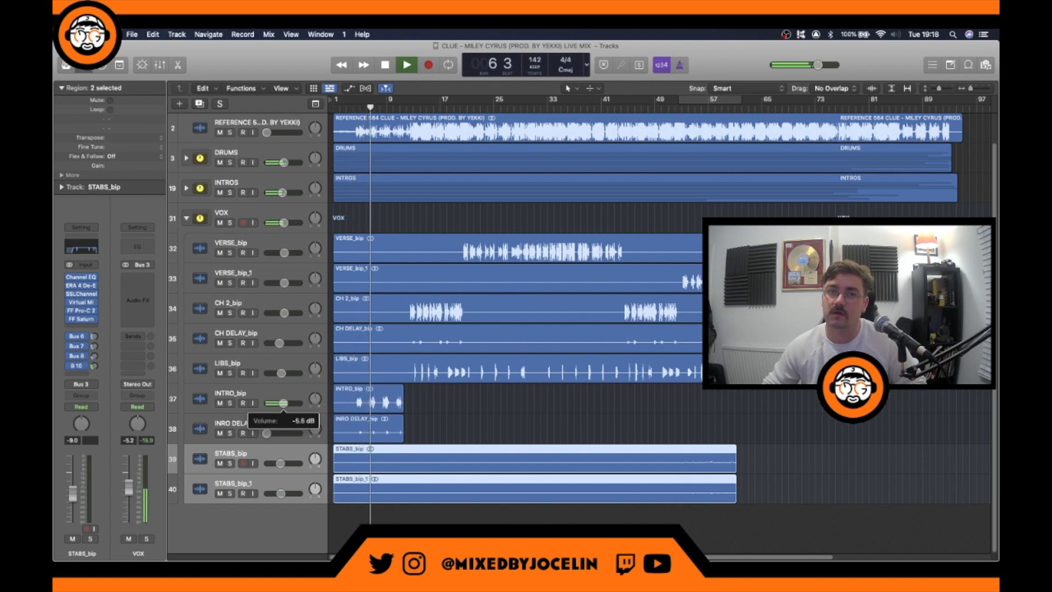
pyautogui.moveTo(284, 404); pyautogui.dragTo(266, 404)
pyautogui.press('space')
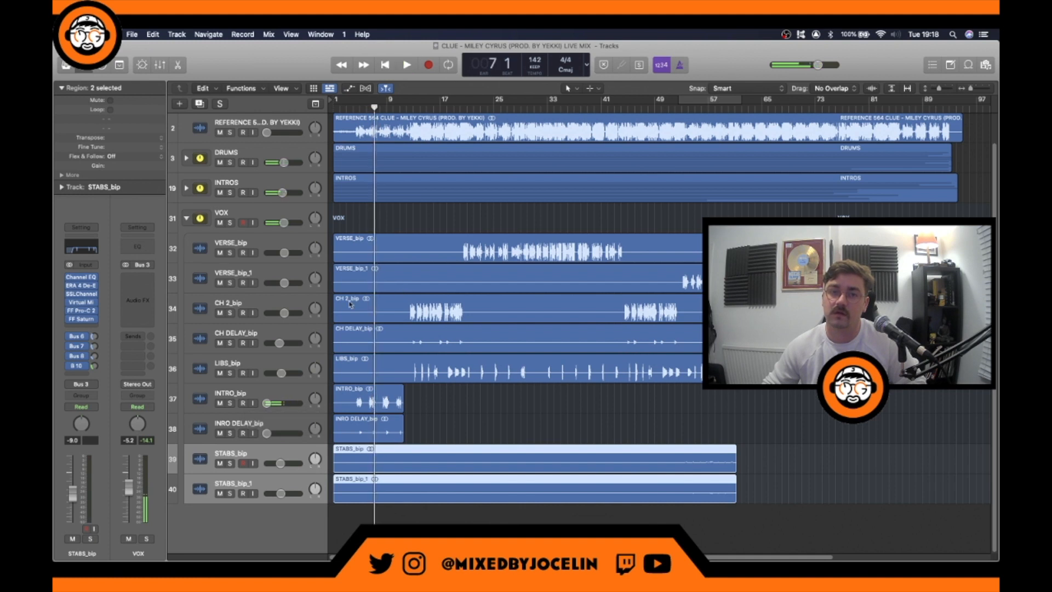
# Step: Copy the channel strip setting of CH 2_bip and paste it onto INTRO_bip
pyautogui.click(270, 299)
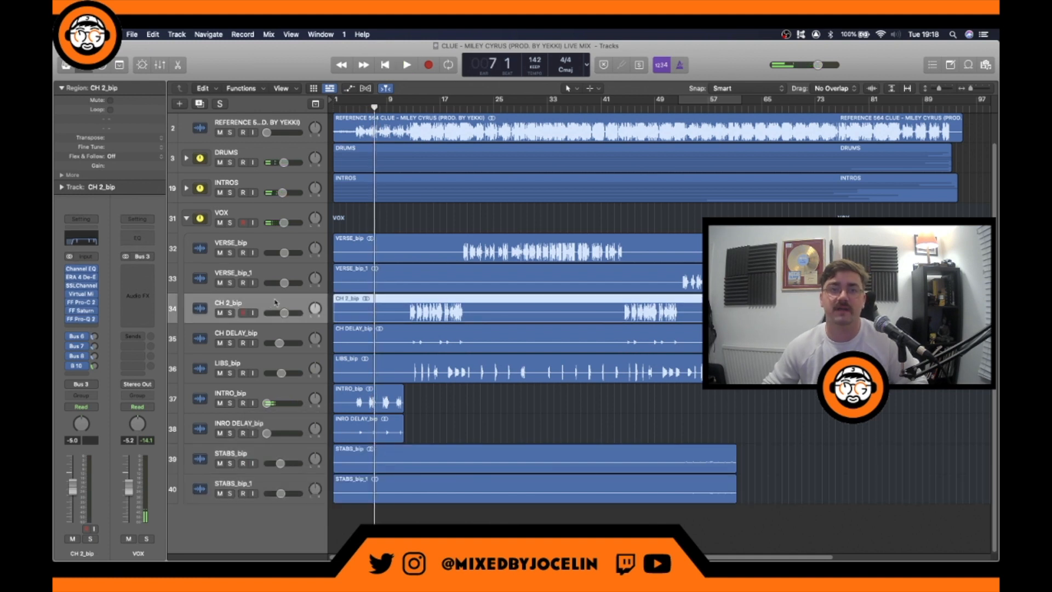
pyautogui.click(81, 220)
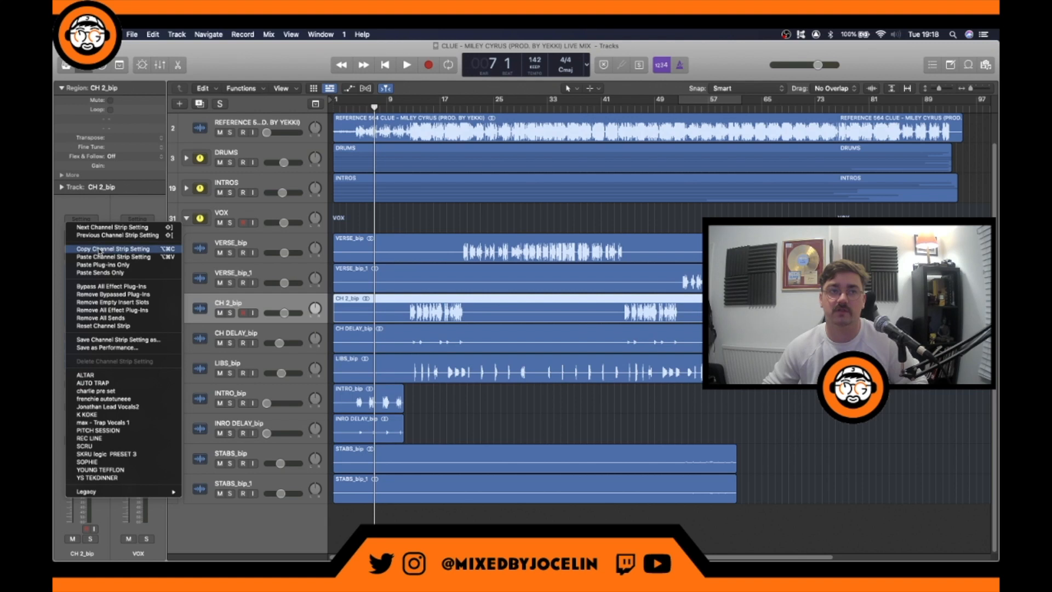
pyautogui.press('Escape')
pyautogui.click(260, 393)
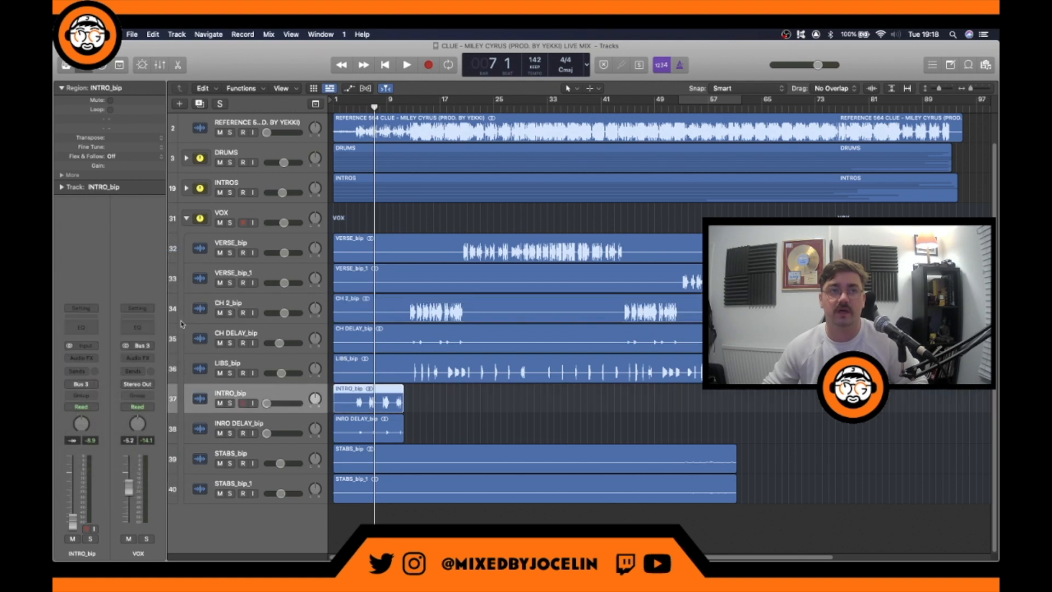
pyautogui.click(82, 309)
pyautogui.click(114, 318)
# Step: Copy the channel strip setting of CH DELAY_bip and paste it onto INRO DELAY_bip
pyautogui.click(284, 332)
pyautogui.click(79, 207)
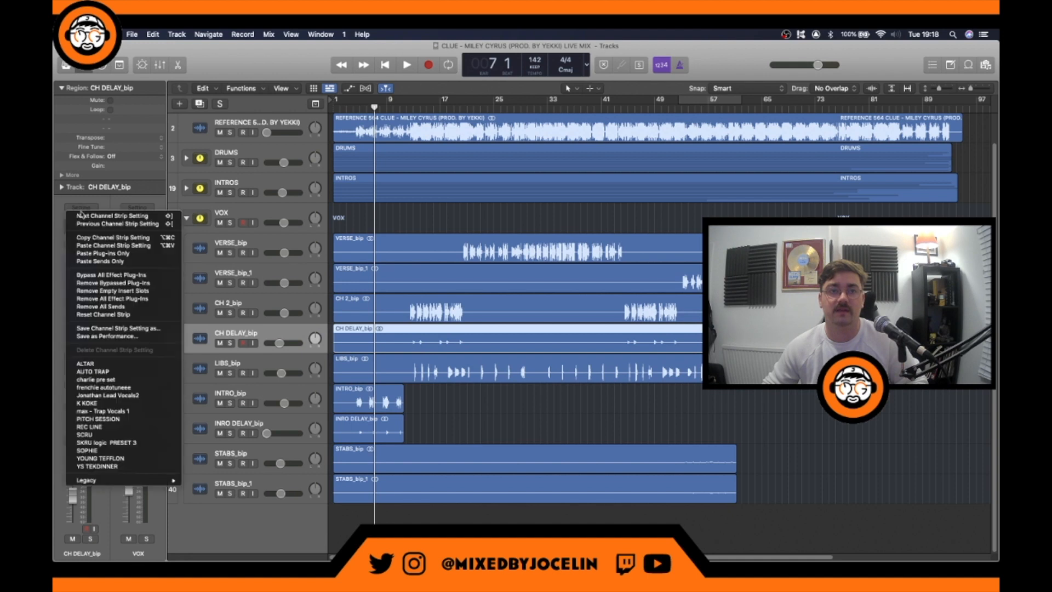
pyautogui.click(91, 238)
pyautogui.click(272, 423)
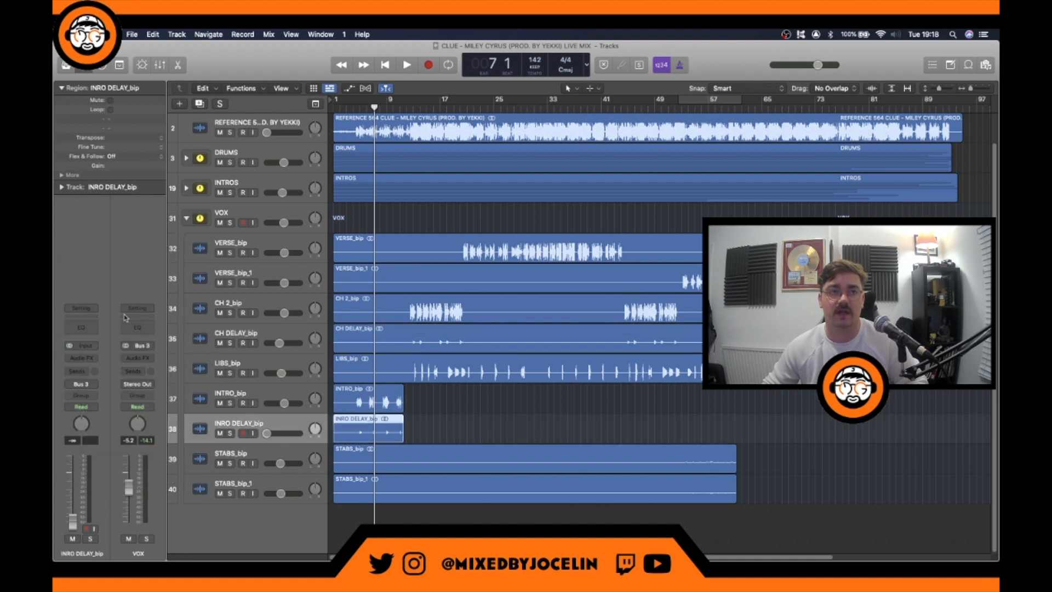
pyautogui.click(85, 305)
pyautogui.click(97, 323)
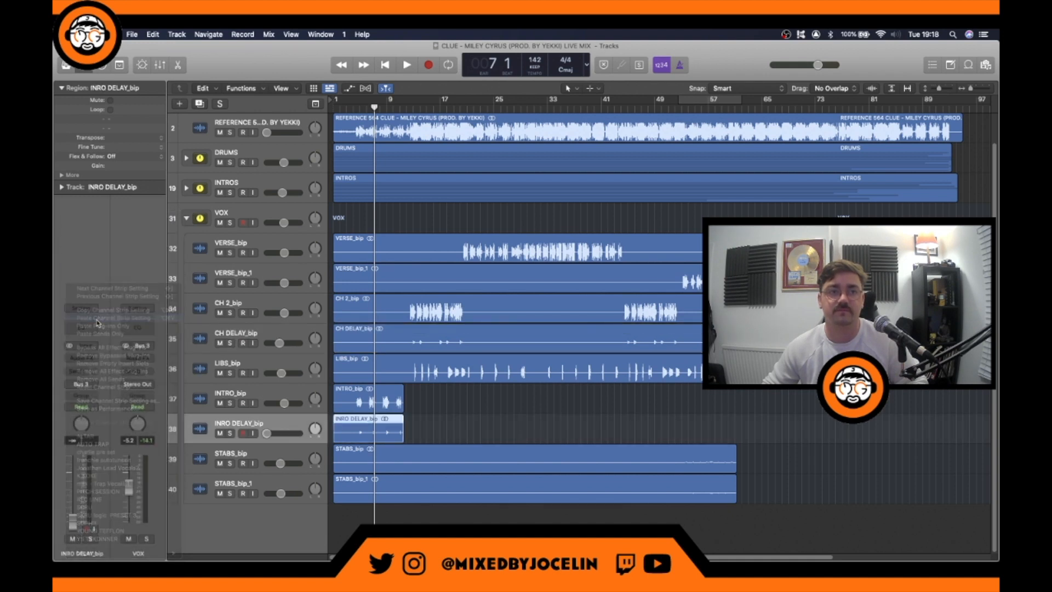
# Step: Audition the intro vocals and their delay from bar 1 into the chorus at bar 13
pyautogui.press('Return')
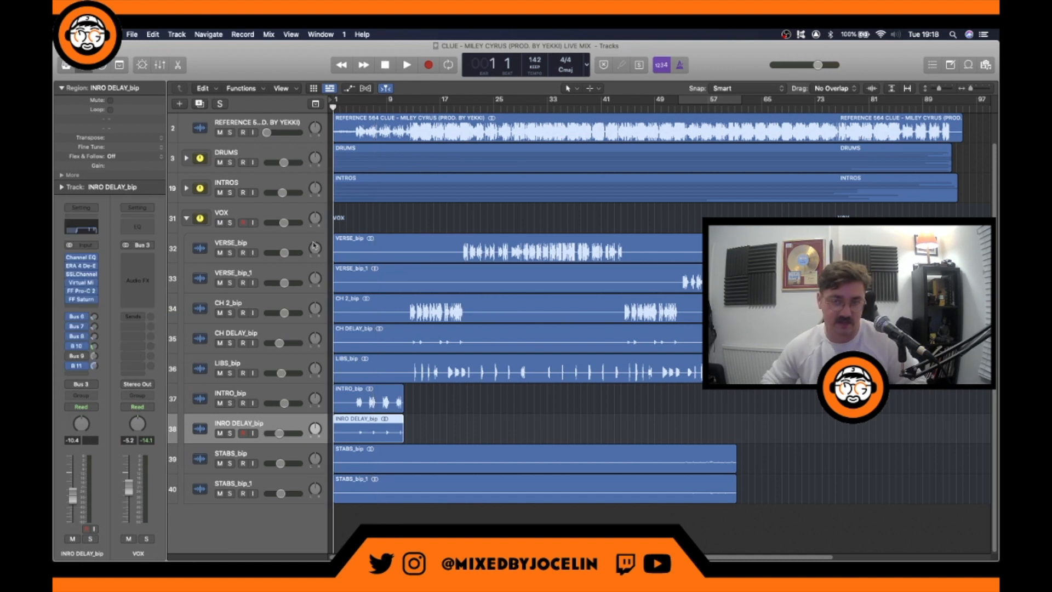
pyautogui.press('space')
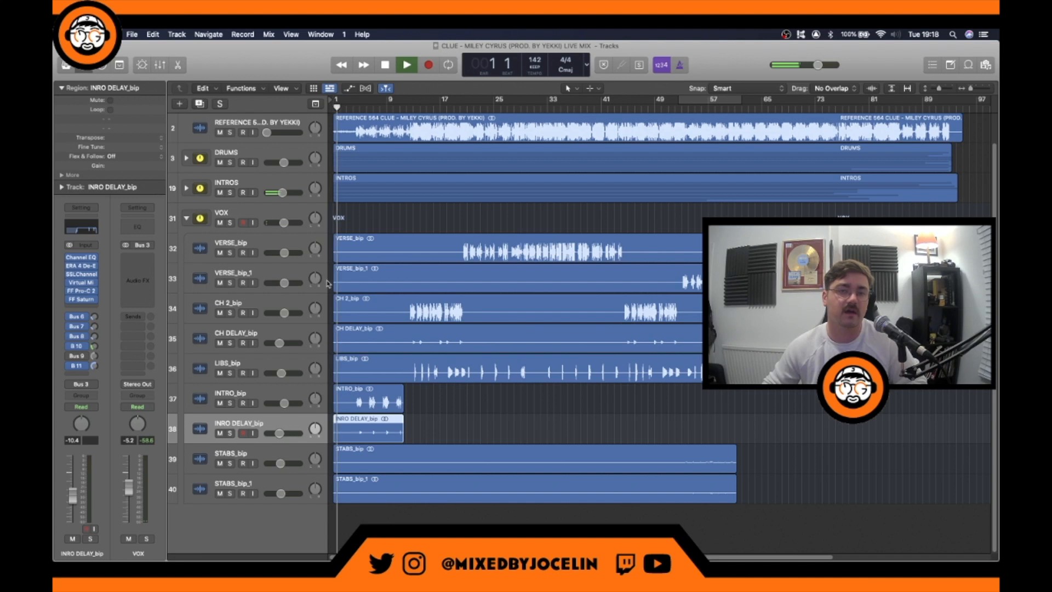
pyautogui.click(597, 229)
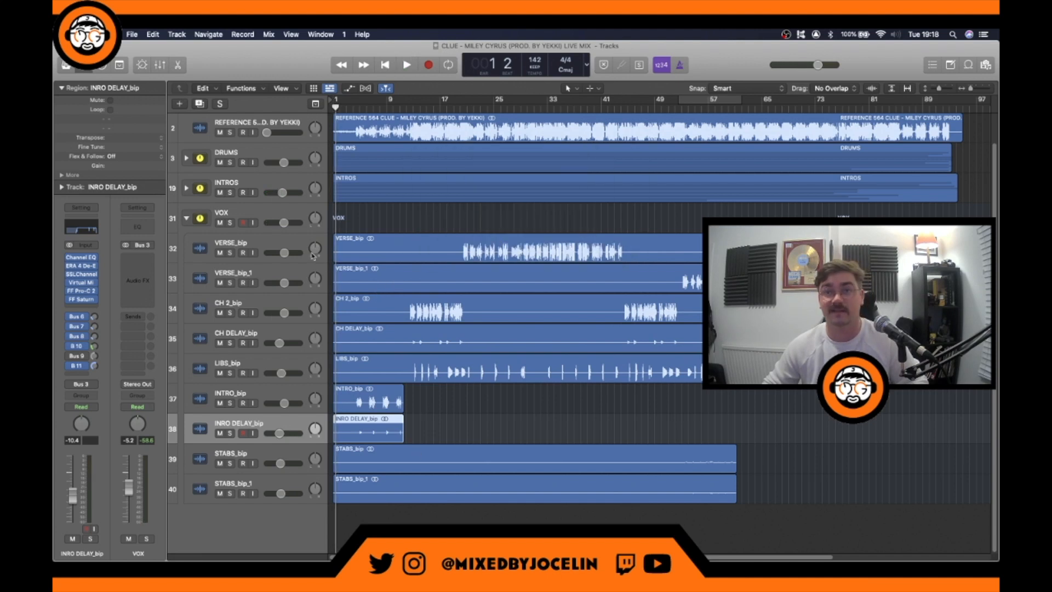
pyautogui.press('space')
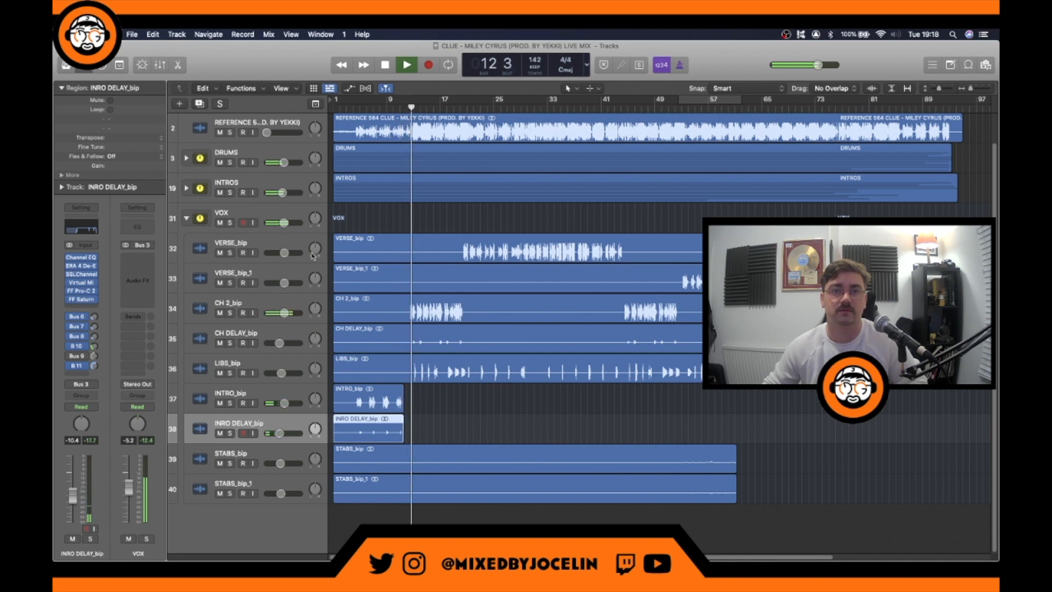
pyautogui.press('space')
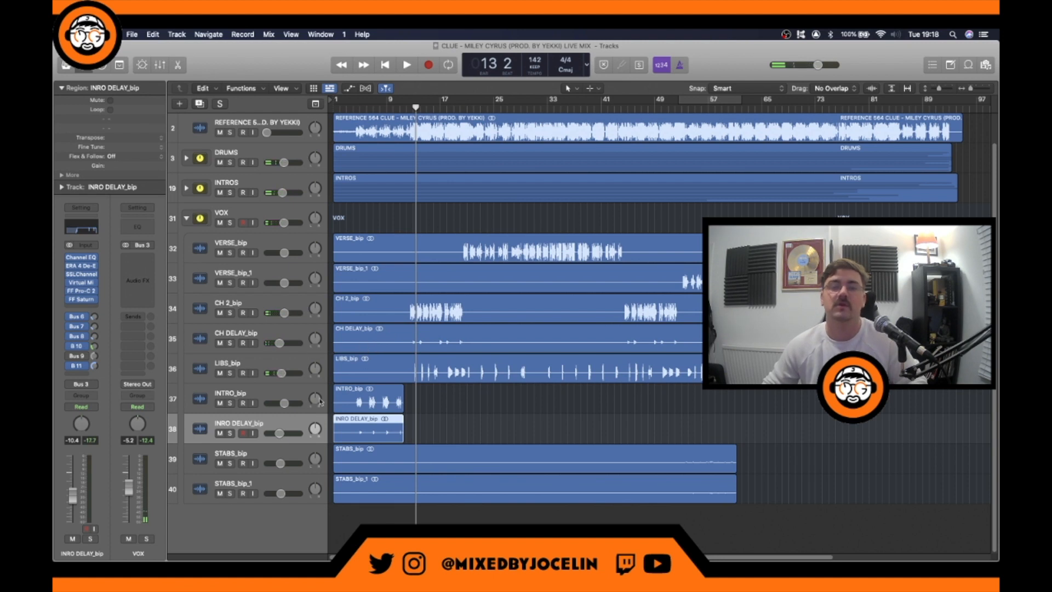
# Step: Set the low-cut frequency of the Channel EQ on INTRO_bip to 342 Hz
pyautogui.click(281, 384)
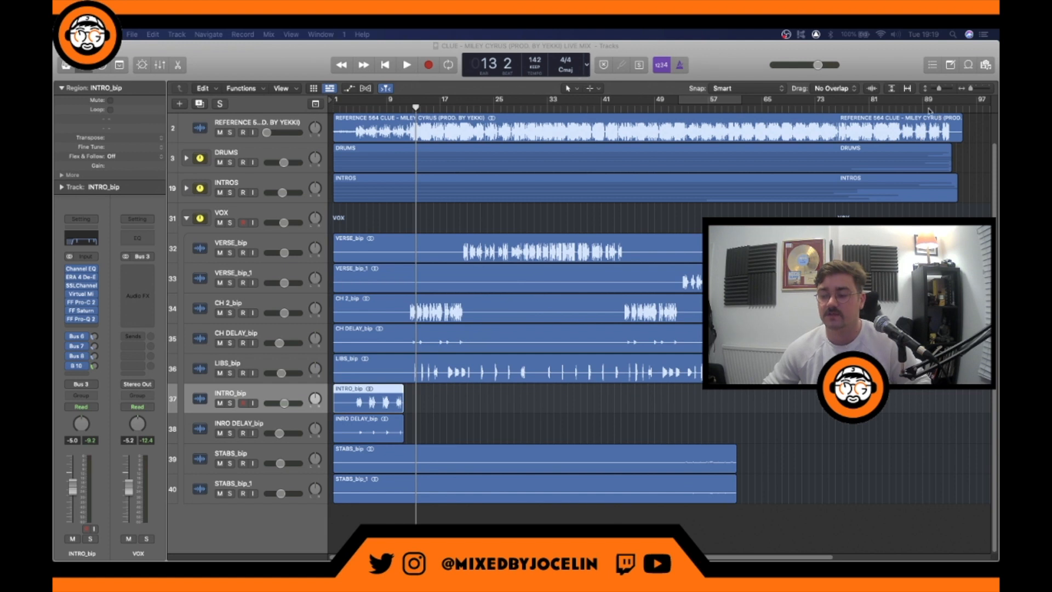
pyautogui.click(87, 240)
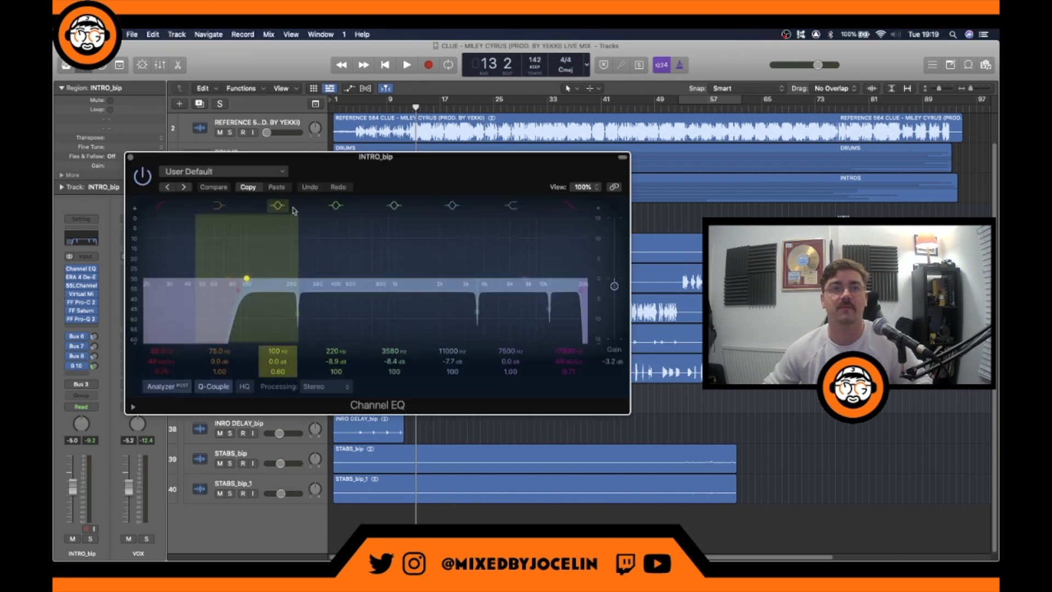
pyautogui.moveTo(236, 316); pyautogui.dragTo(323, 318)
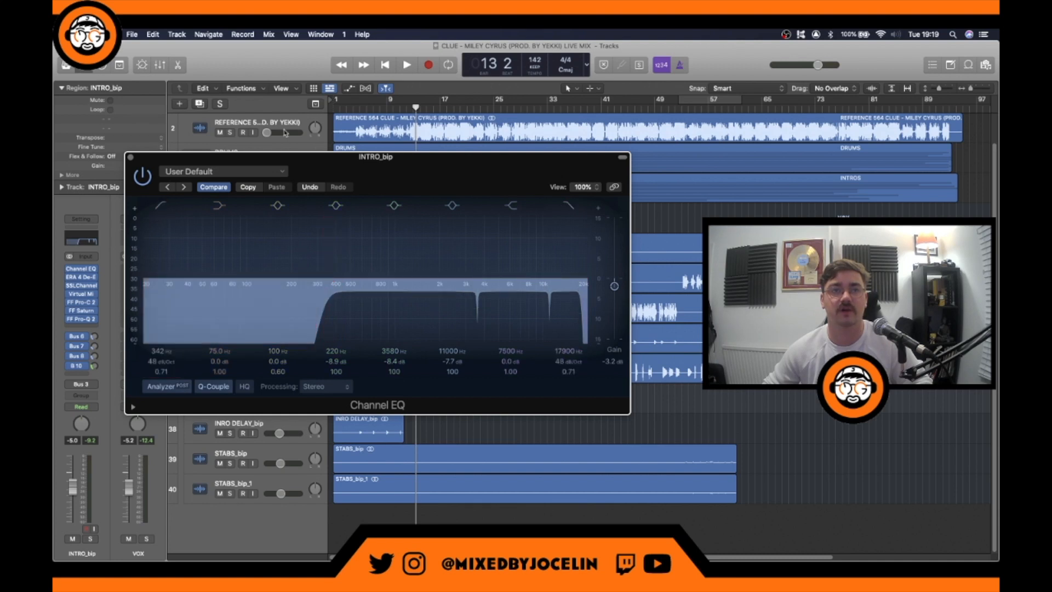
pyautogui.click(131, 158)
# Step: Lower INTRO_bip to -7.0 dB and adjust its Bus 6 send
pyautogui.moveTo(283, 403); pyautogui.dragTo(281, 404)
pyautogui.moveTo(94, 336); pyautogui.dragTo(94, 335)
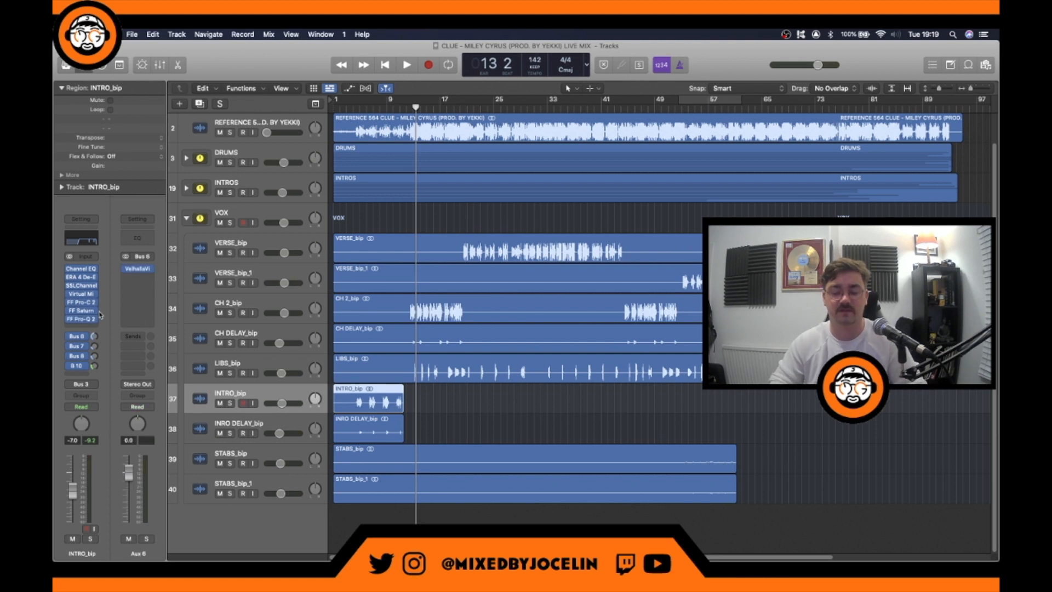
# Step: Audition the mix from bar 1 through the intro, chorus and first verse to bar 37
pyautogui.press('Return')
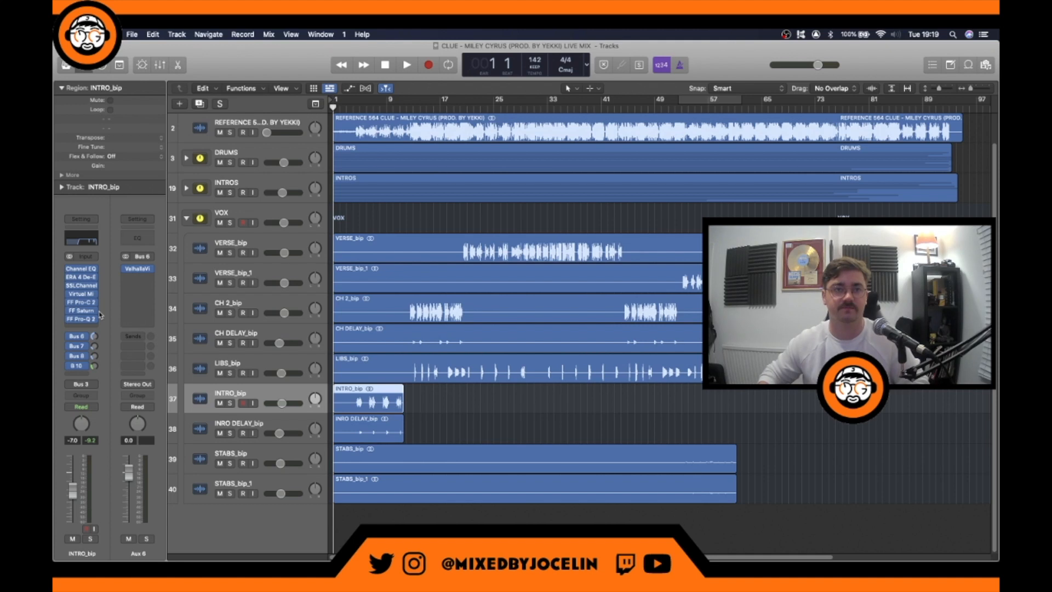
pyautogui.press('space')
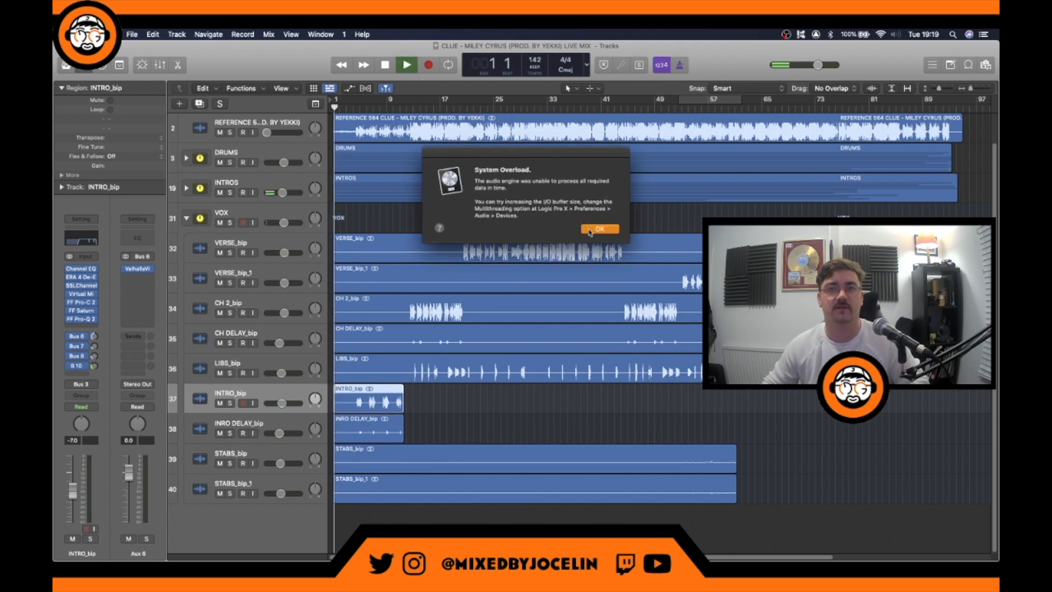
pyautogui.click(593, 231)
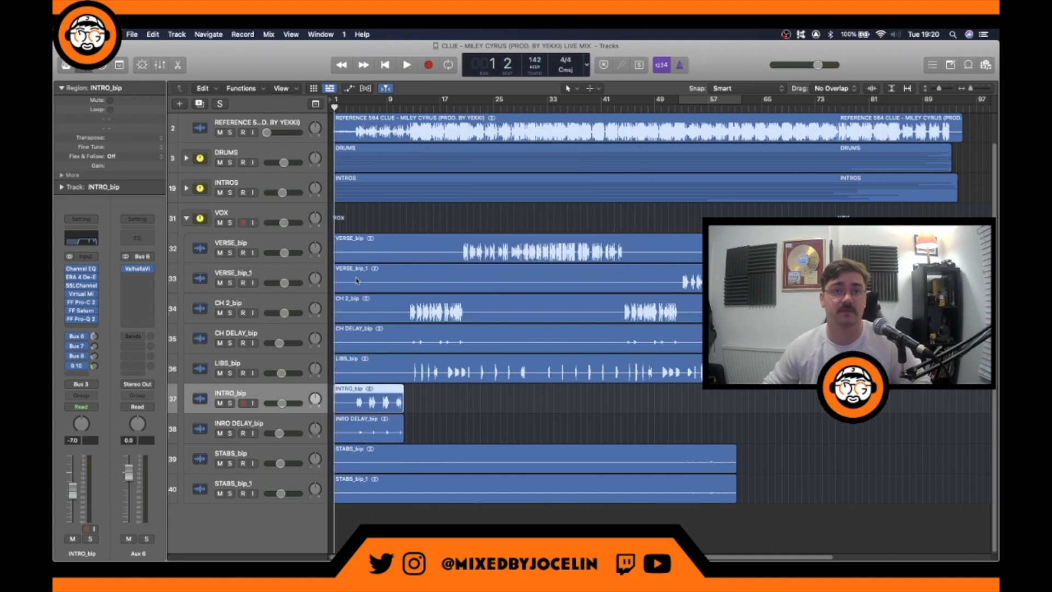
pyautogui.press('space')
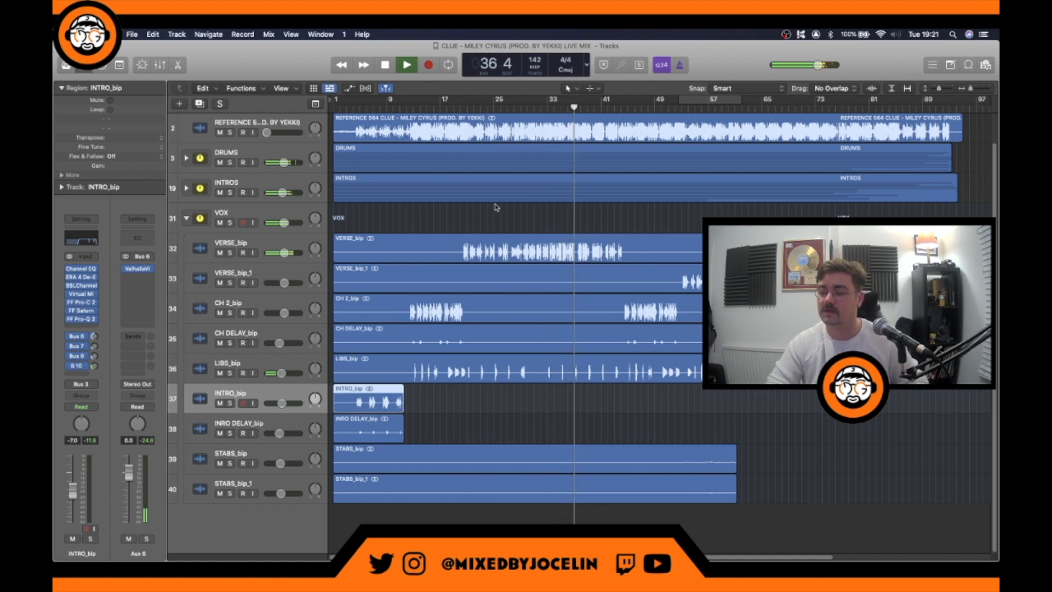
pyautogui.press('space')
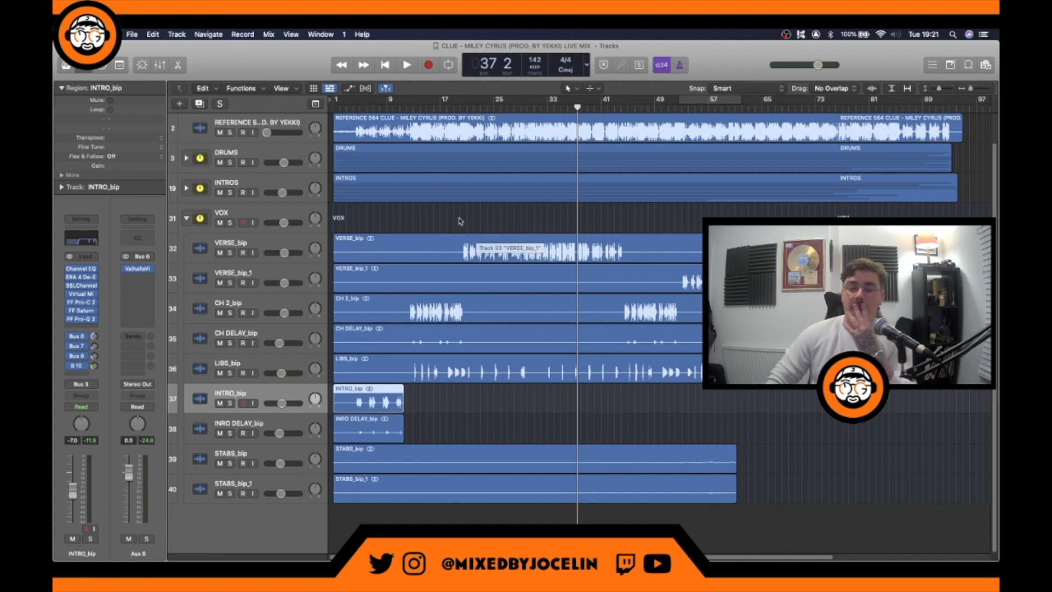
# Step: Inspect the VERSE_bip waveform up close, then replay the first verse from bar 31 to bar 37
pyautogui.click(535, 255)
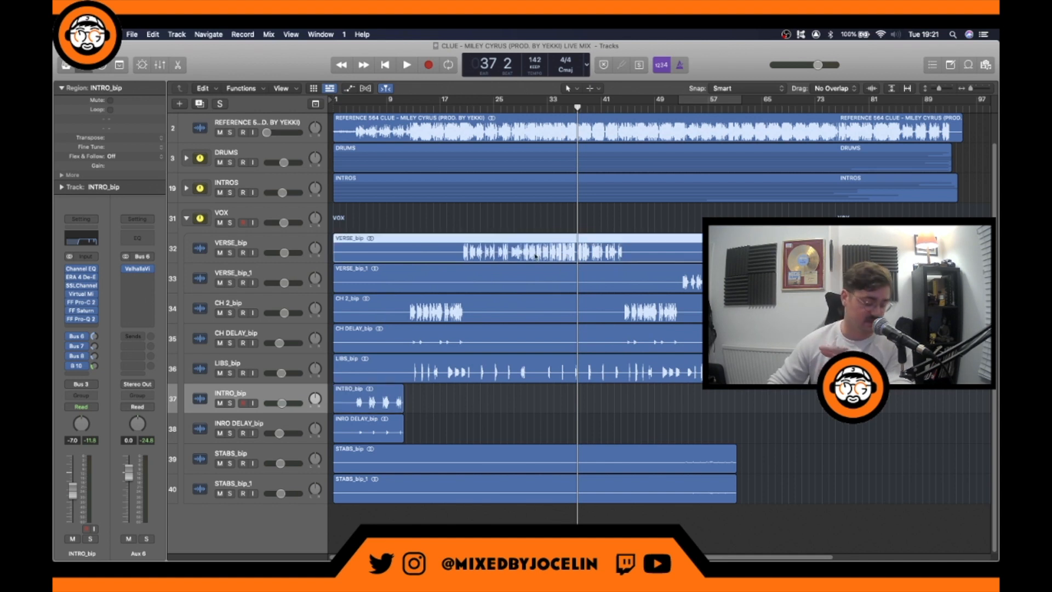
pyautogui.press('z')
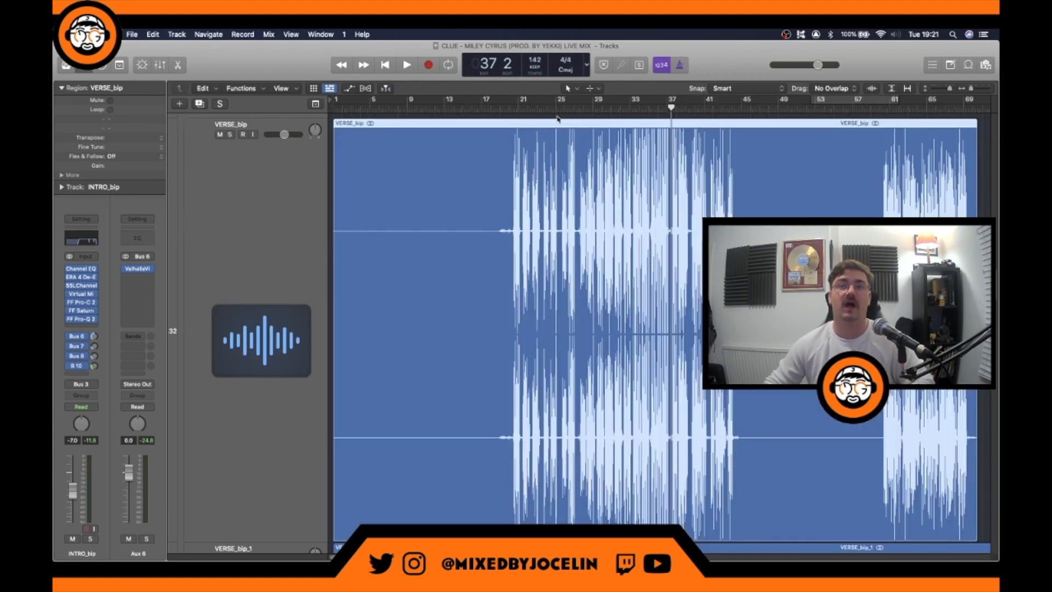
pyautogui.press('z')
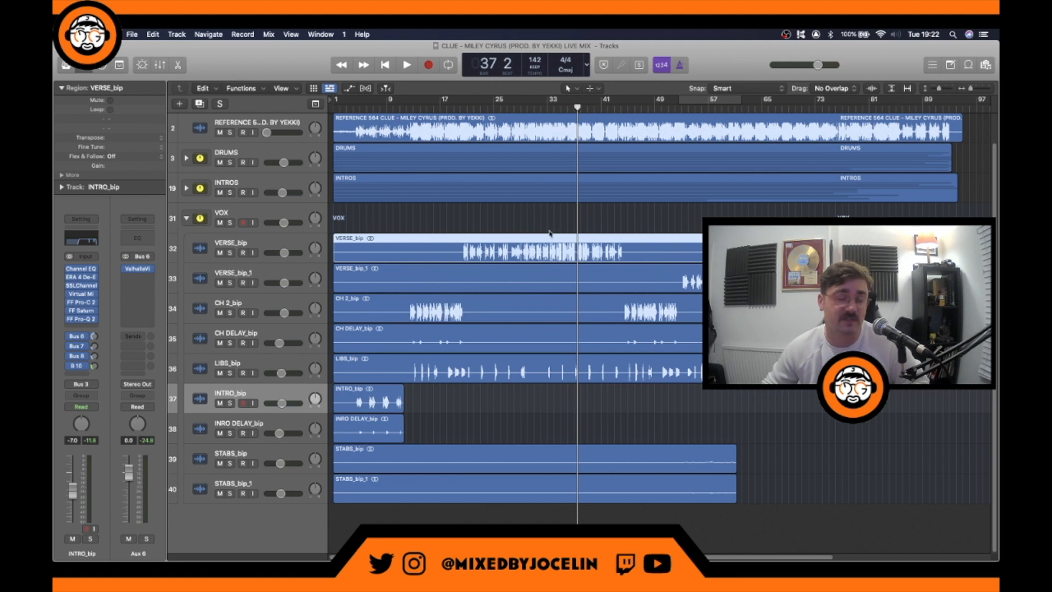
pyautogui.click(533, 107)
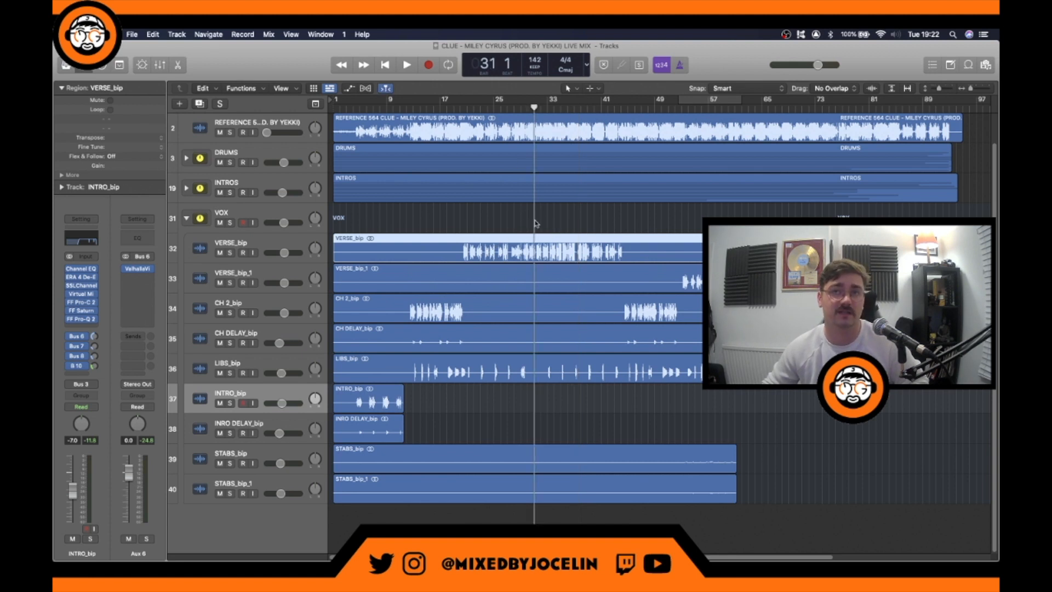
pyautogui.press('space')
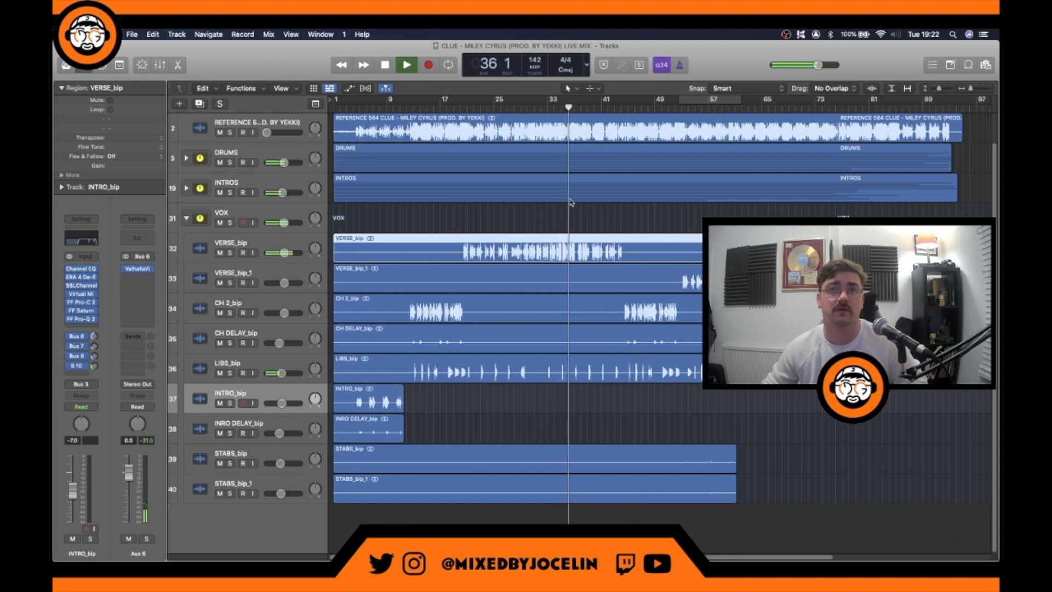
pyautogui.press('space')
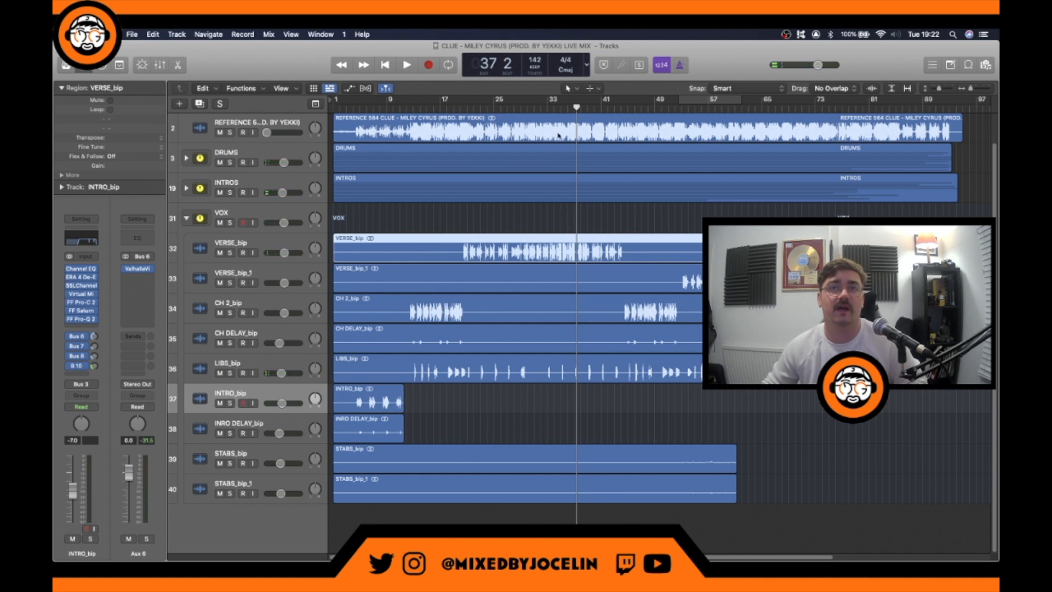
# Step: Audition the first verse from bar 36 to bar 38
pyautogui.click(569, 106)
pyautogui.press('super+Right')
pyautogui.press('super+Right')
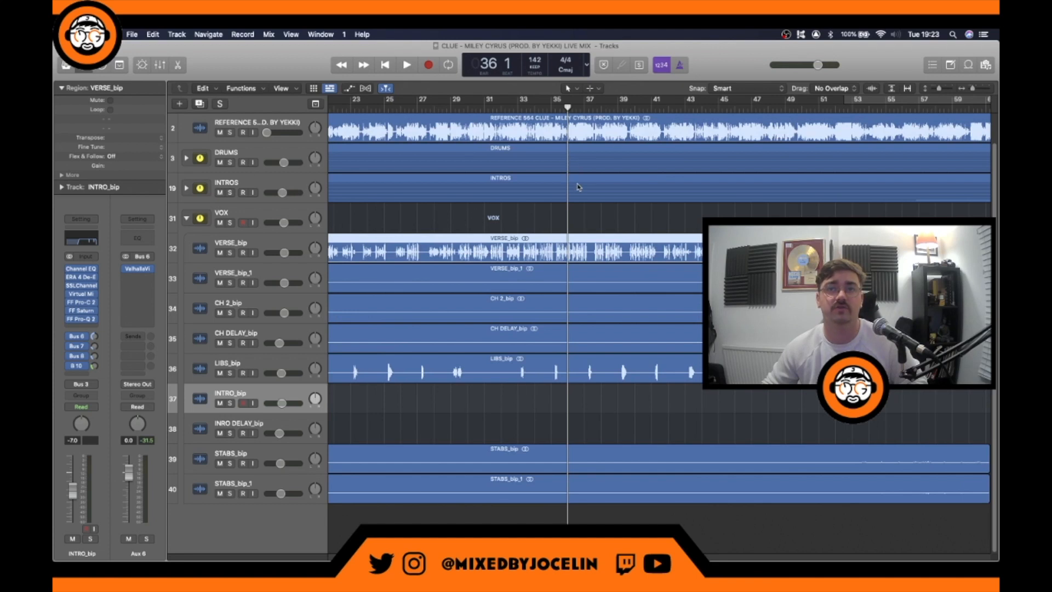
pyautogui.press('space')
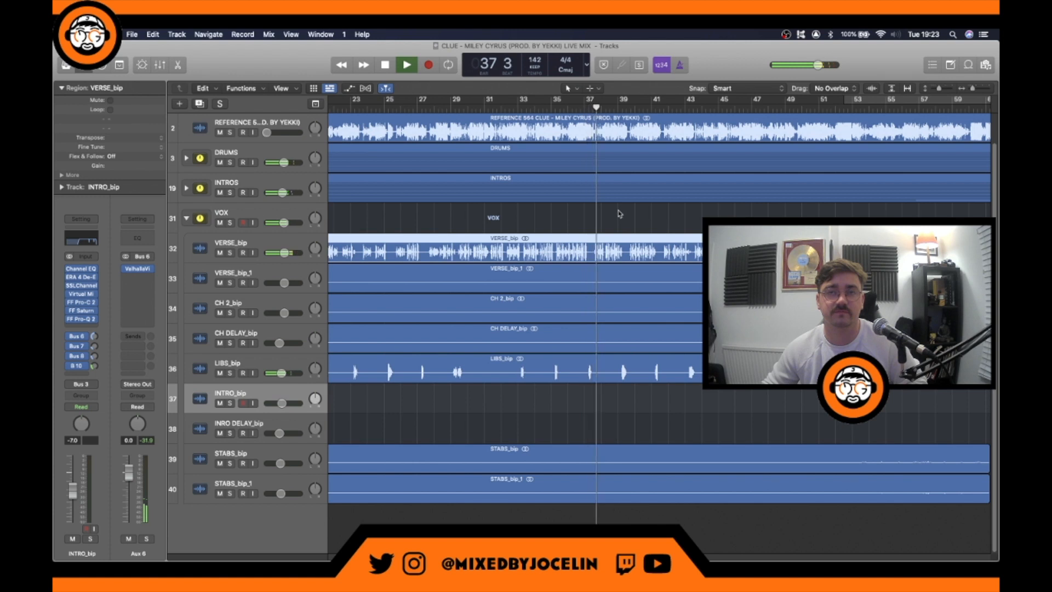
pyautogui.press('space')
# Step: Split the DRUMS and INTROS regions with the Scissors tool at 37 1 1 and 36 3 1 and delete the section between the cuts
pyautogui.moveTo(585, 216); pyautogui.dragTo(586, 159)
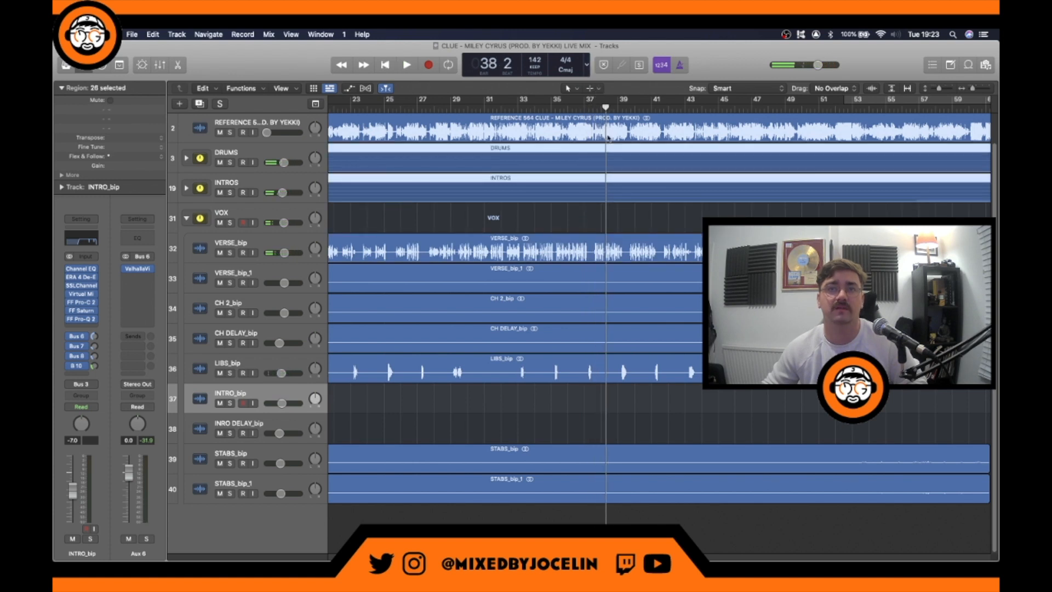
pyautogui.click(594, 89)
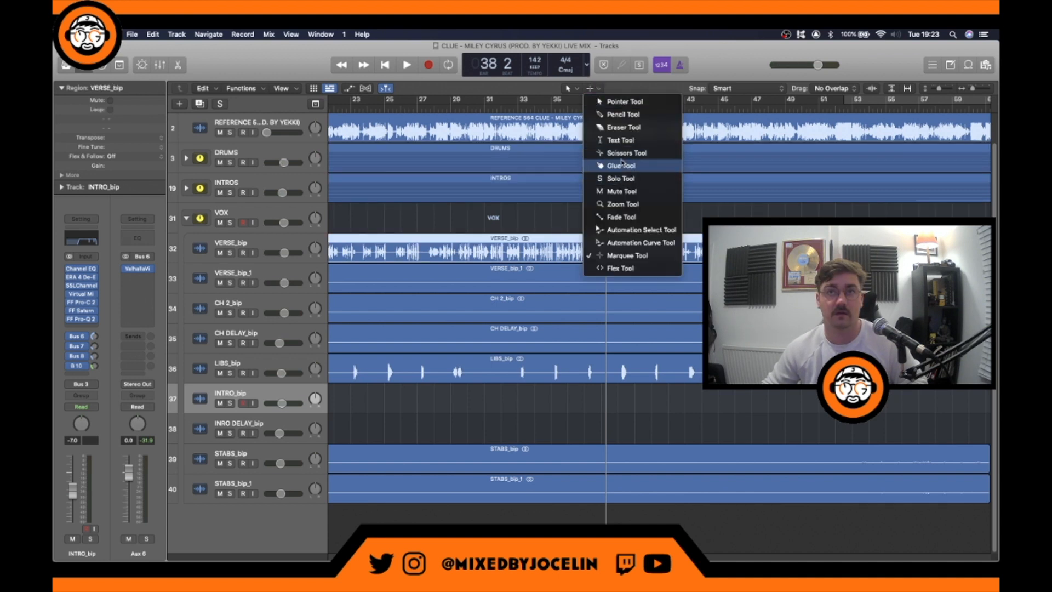
pyautogui.click(623, 153)
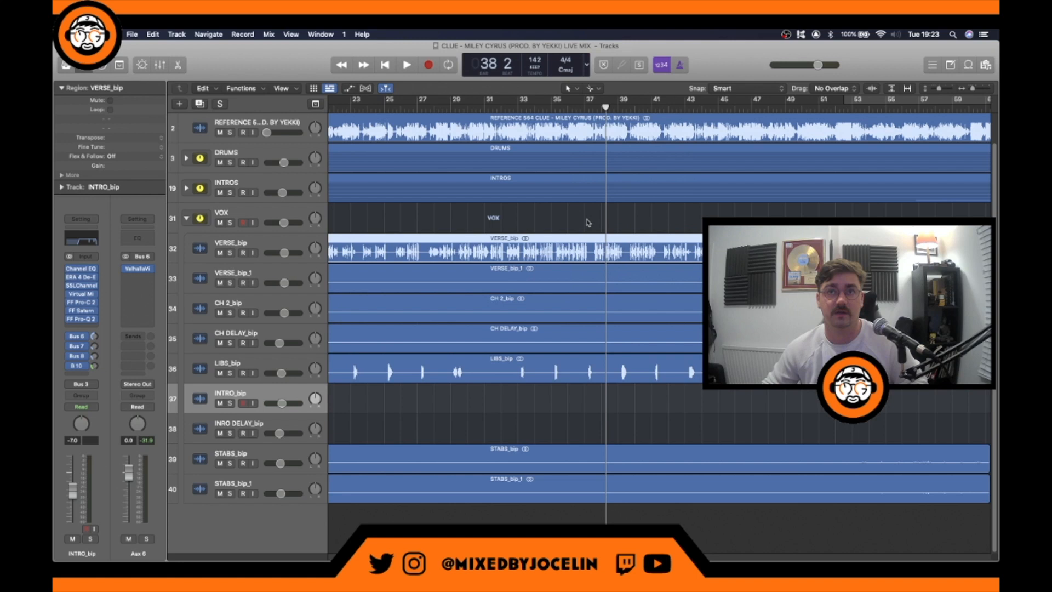
pyautogui.moveTo(587, 222); pyautogui.dragTo(587, 162)
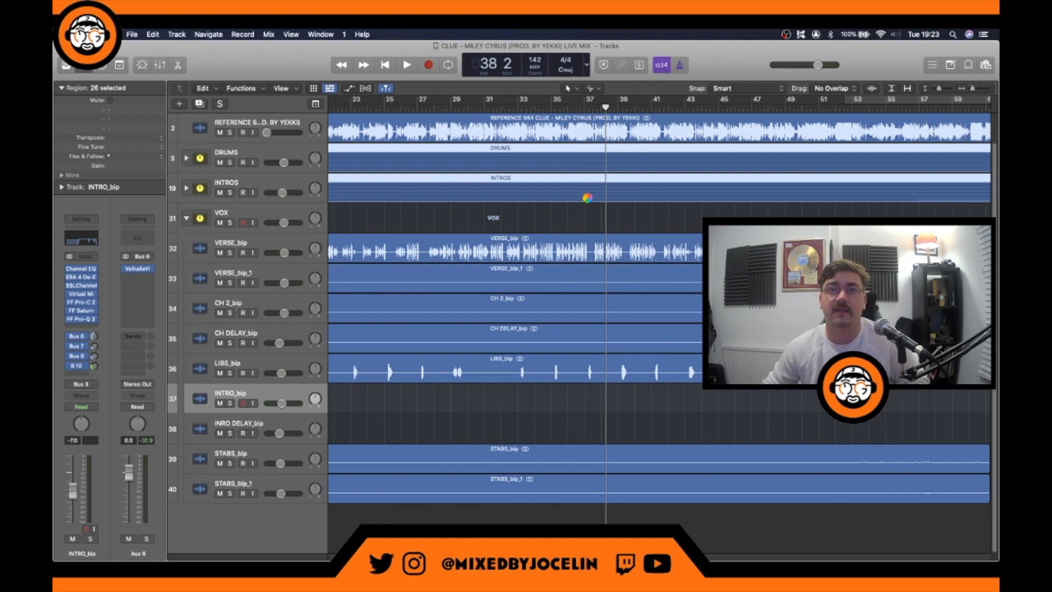
pyautogui.click(586, 163)
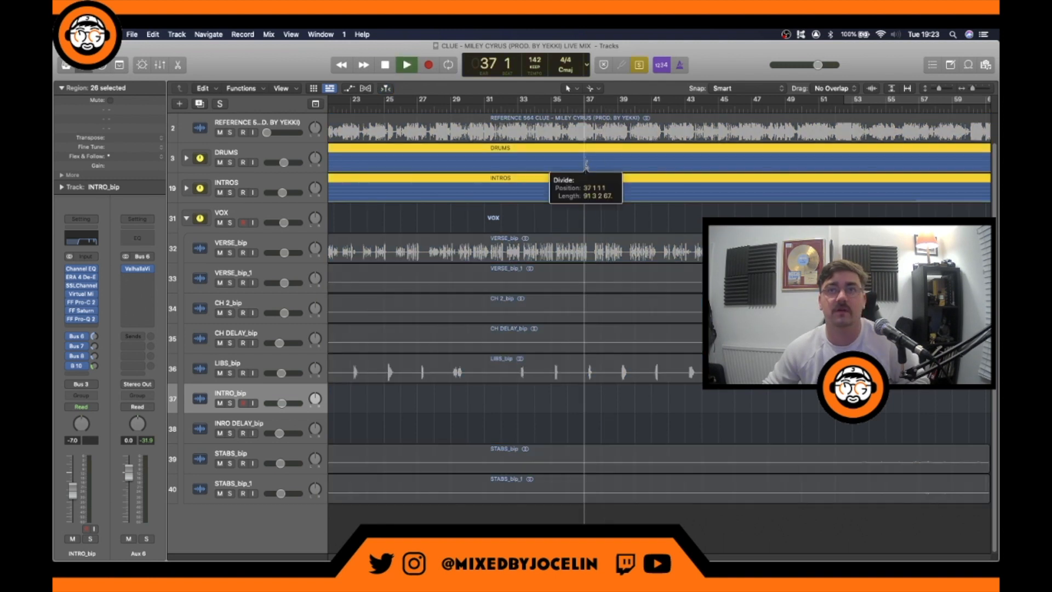
pyautogui.moveTo(572, 217); pyautogui.dragTo(576, 165)
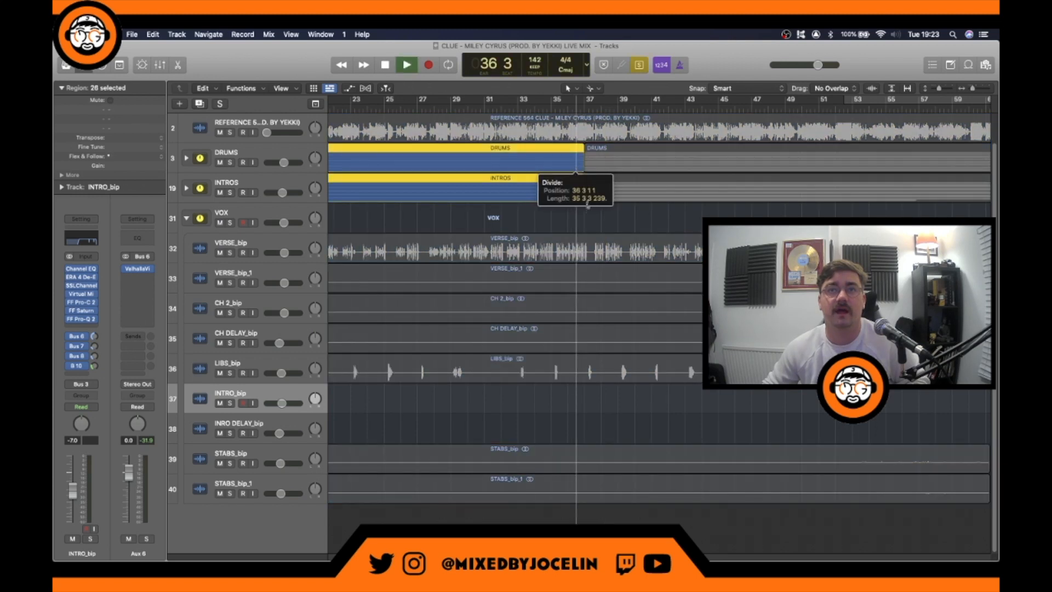
pyautogui.moveTo(588, 204); pyautogui.dragTo(594, 218)
pyautogui.press('Delete')
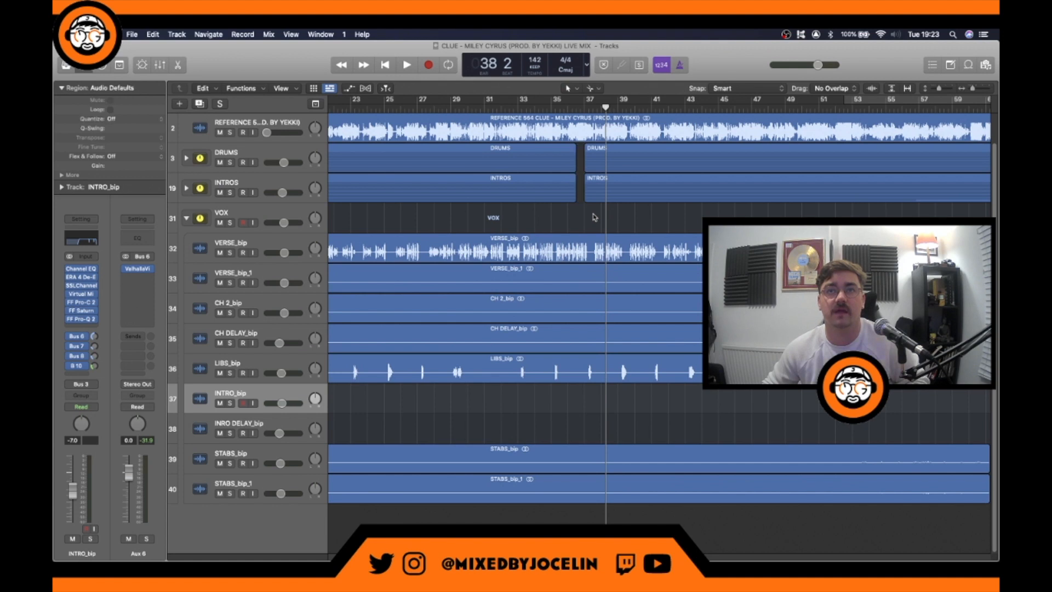
# Step: Audition the beat drop-out in the DRUMS and INTROS regions by playing from bar 34 beat 4 into bar 37
pyautogui.click(566, 108)
pyautogui.moveTo(564, 110); pyautogui.dragTo(560, 109)
pyautogui.press('super+Right')
pyautogui.press('super+Right')
pyautogui.press('super+Right')
pyautogui.press('super+Right')
pyautogui.press('super+Right')
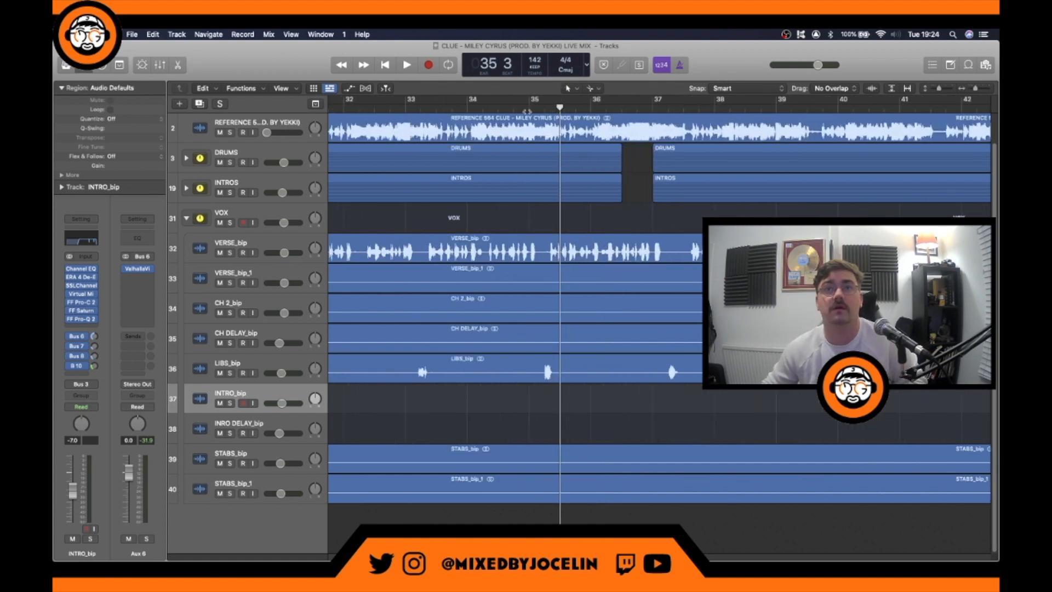
pyautogui.click(509, 109)
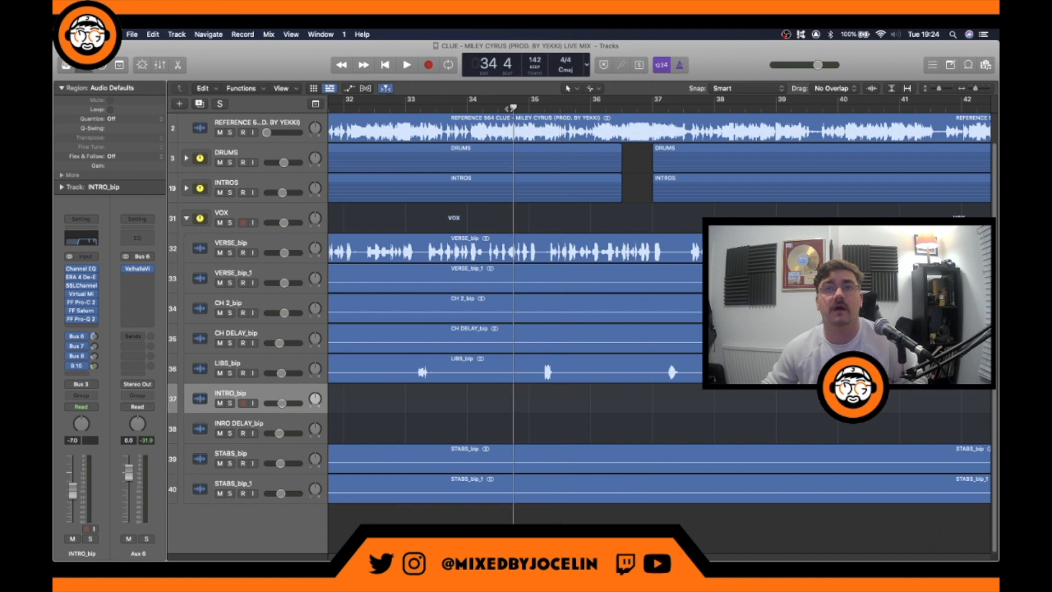
pyautogui.press('space')
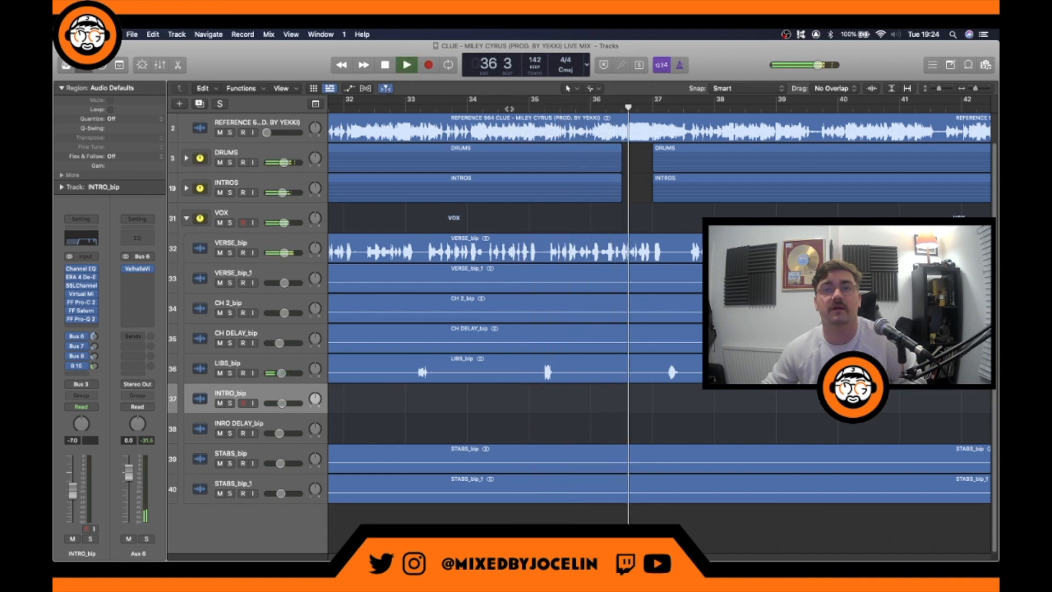
pyautogui.press('space')
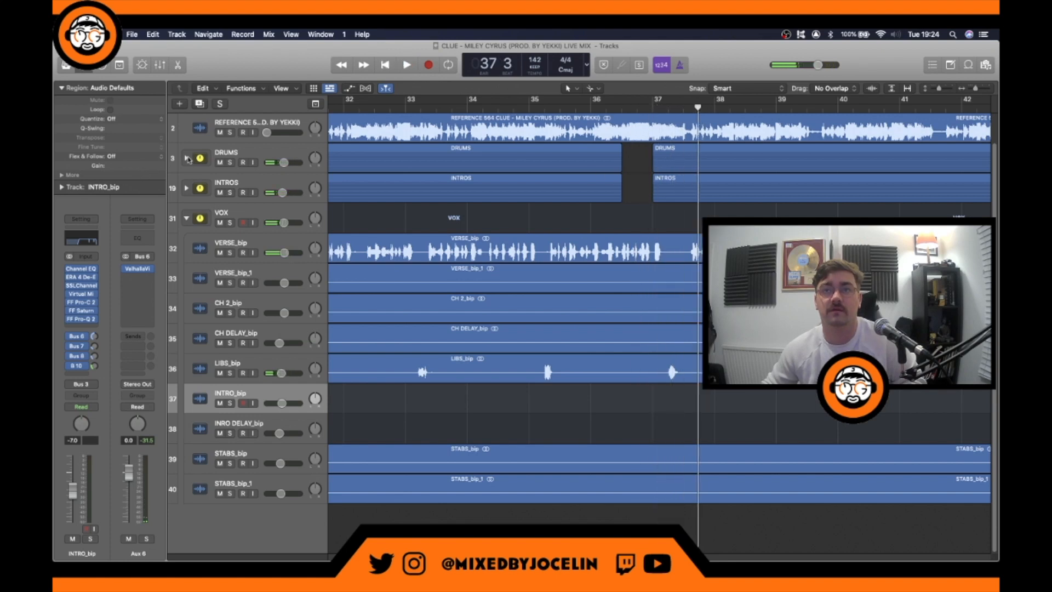
# Step: Expand the DRUMS and INTROS stacks and select all of their regions that end before the gap at bar 36
pyautogui.click(186, 158)
pyautogui.click(482, 162)
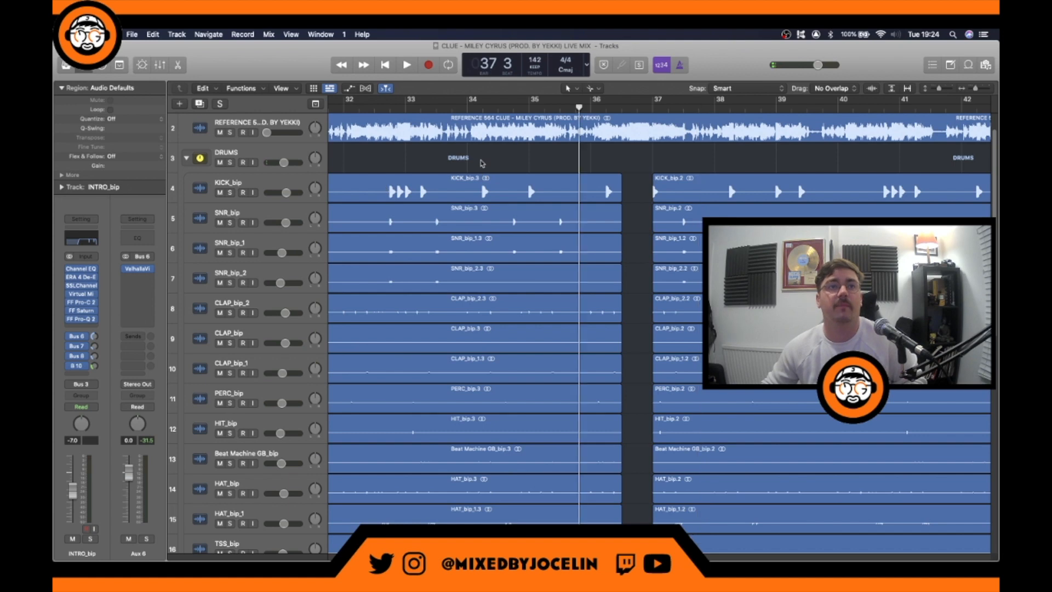
pyautogui.press('z')
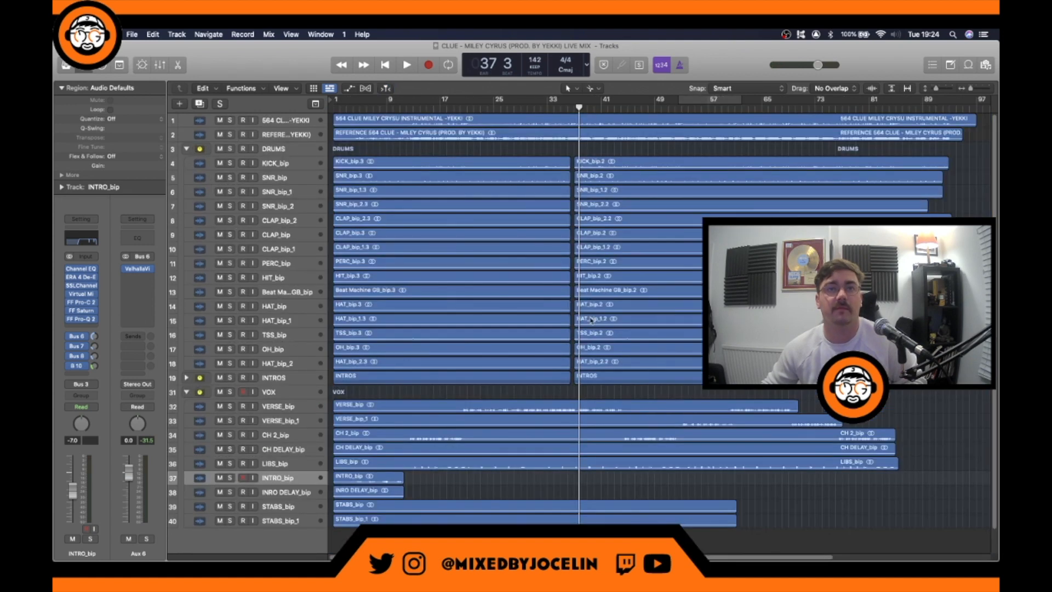
pyautogui.moveTo(561, 329)
pyautogui.mouseDown()
pyautogui.moveTo(549, 421)
pyautogui.moveTo(548, 167)
pyautogui.moveTo(563, 152)
pyautogui.moveTo(560, 540)
pyautogui.mouseUp()
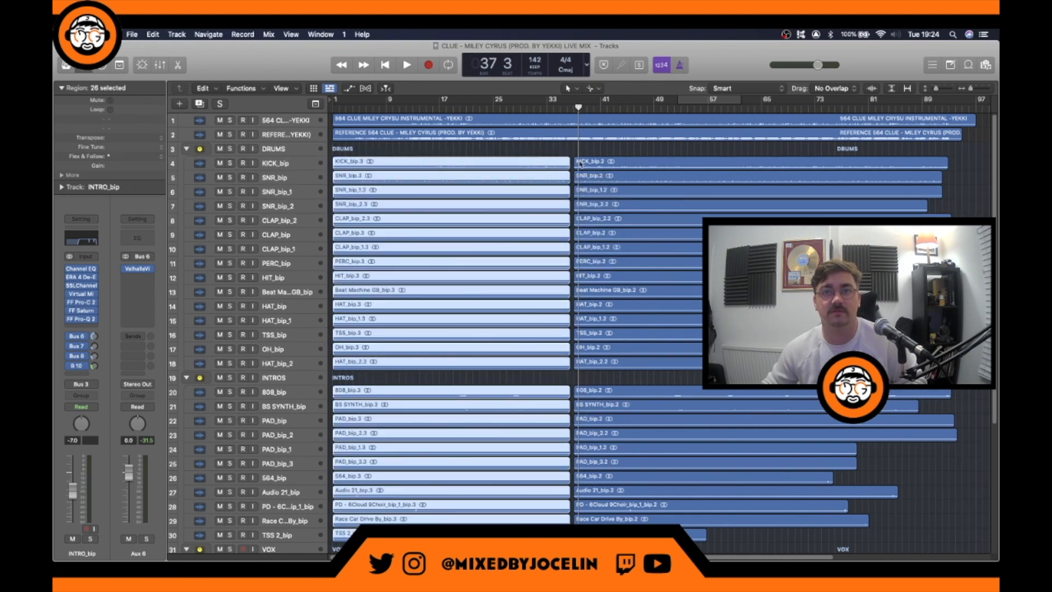
# Step: Change the fade-out mode of the selected DRUMS and INTROS regions to Slow Down
pyautogui.click(567, 106)
pyautogui.press('super+Right')
pyautogui.press('super+Right')
pyautogui.press('super+Right')
pyautogui.press('super+Right')
pyautogui.press('super+Right')
pyautogui.press('super+Right')
pyautogui.press('super+Right')
pyautogui.press('super+Right')
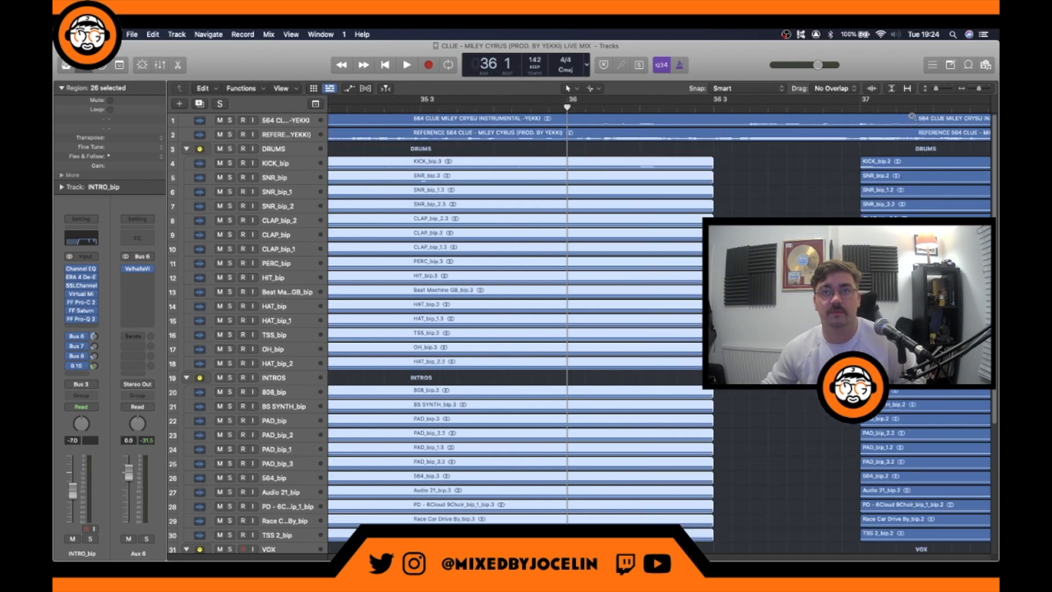
pyautogui.press('super+Right')
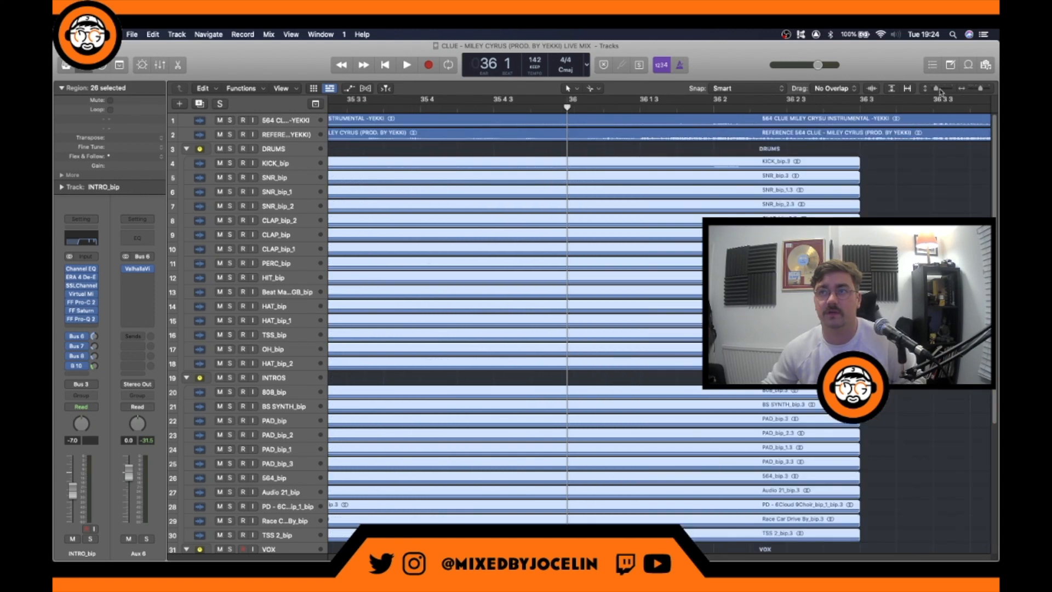
pyautogui.press('super+Down')
pyautogui.press('super+Down')
pyautogui.press('super+Down')
pyautogui.press('super+Down')
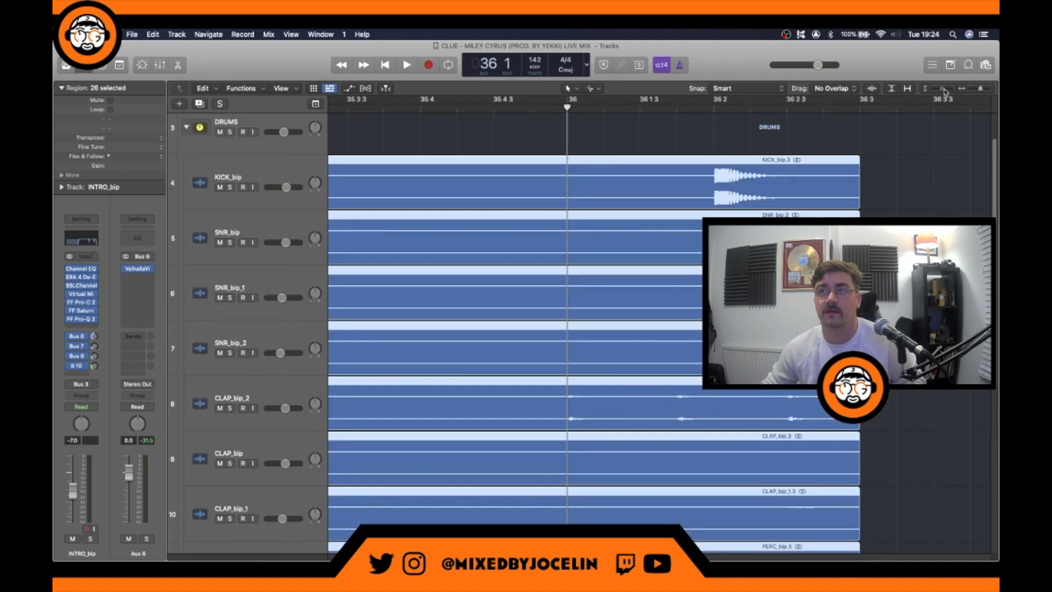
pyautogui.moveTo(941, 90); pyautogui.dragTo(940, 91)
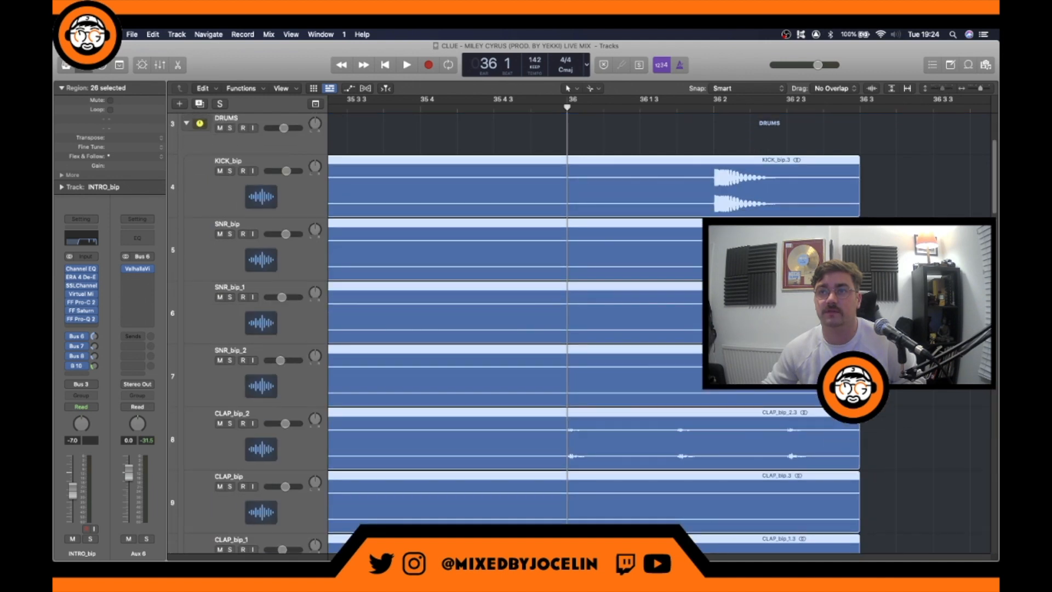
pyautogui.press('super+Up')
pyautogui.press('super+Up')
pyautogui.press('super+Up')
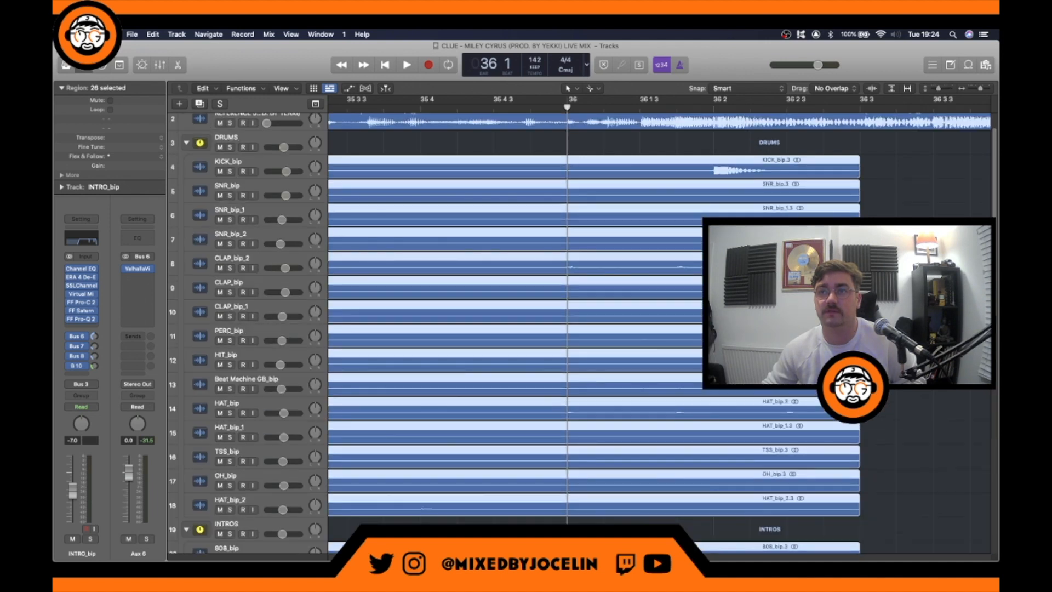
pyautogui.click(61, 175)
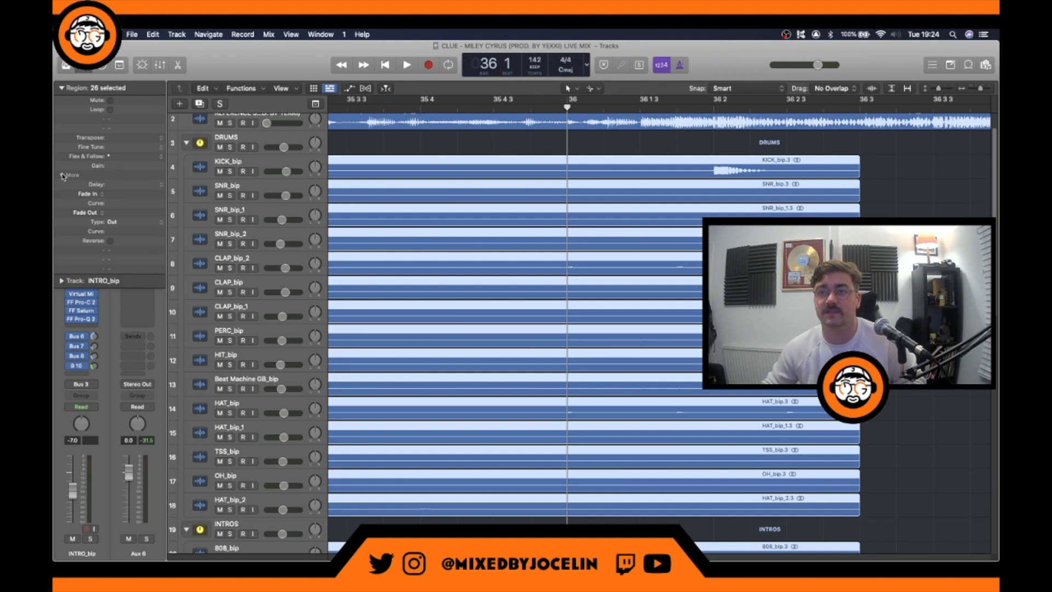
pyautogui.click(83, 215)
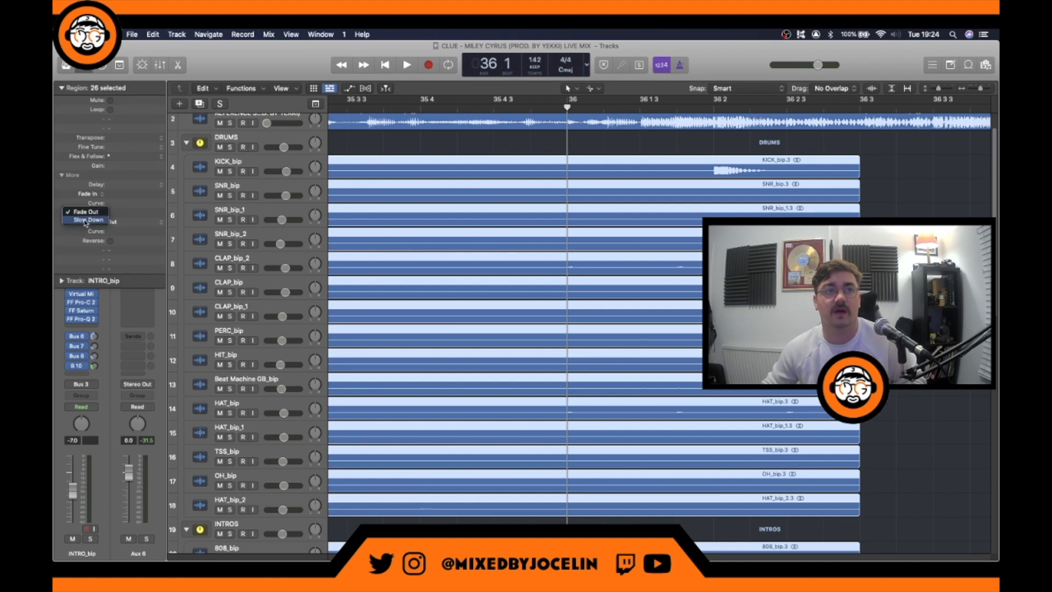
pyautogui.click(86, 220)
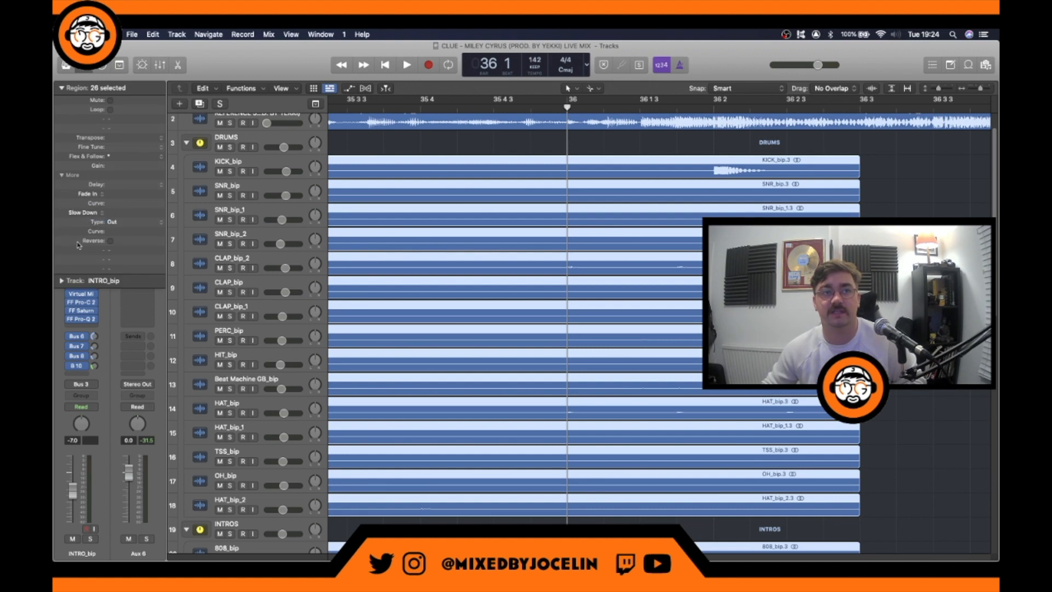
# Step: Add a Slow Down fade of 203 at the end of the selected regions with the Fade tool
pyautogui.click(592, 88)
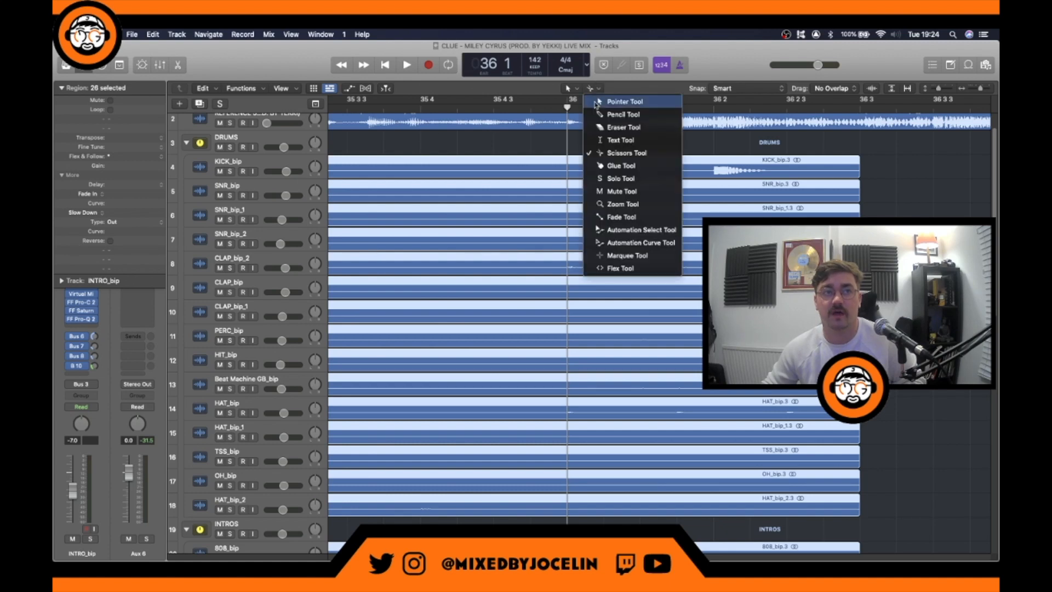
pyautogui.click(608, 218)
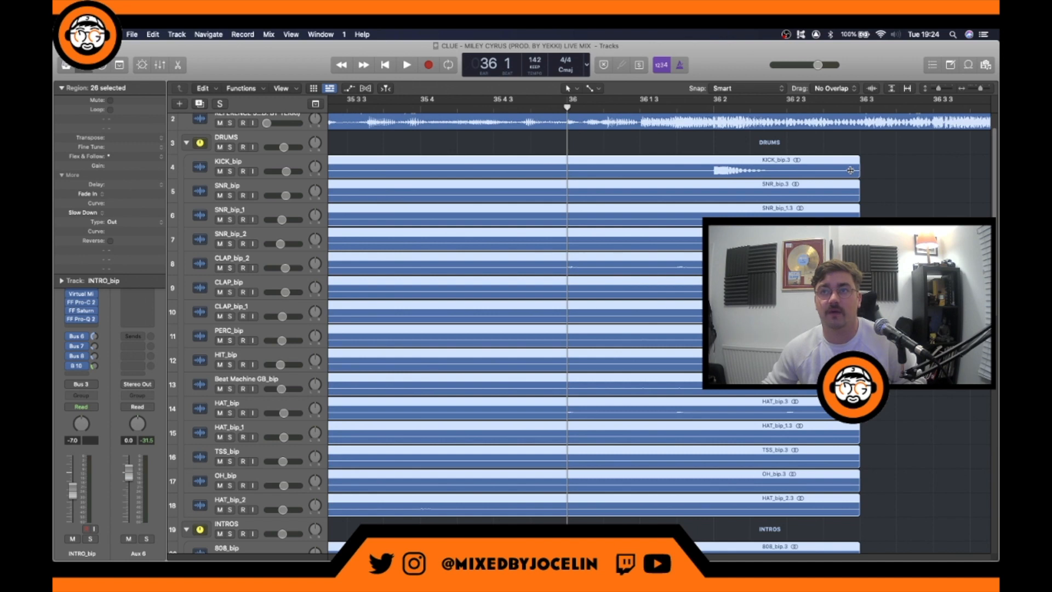
pyautogui.moveTo(858, 170); pyautogui.dragTo(819, 170)
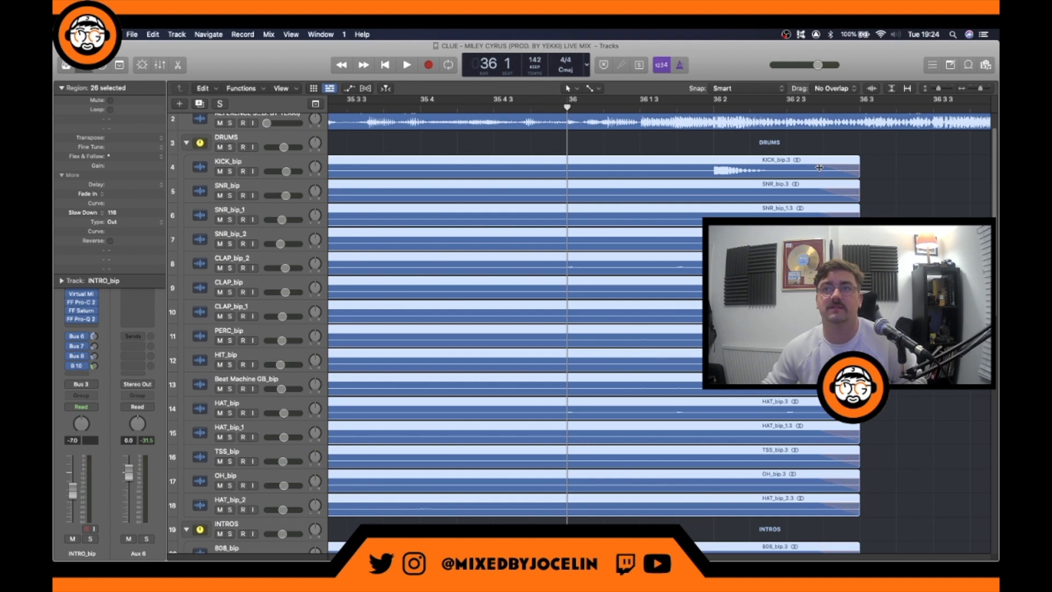
pyautogui.moveTo(819, 168); pyautogui.dragTo(789, 167)
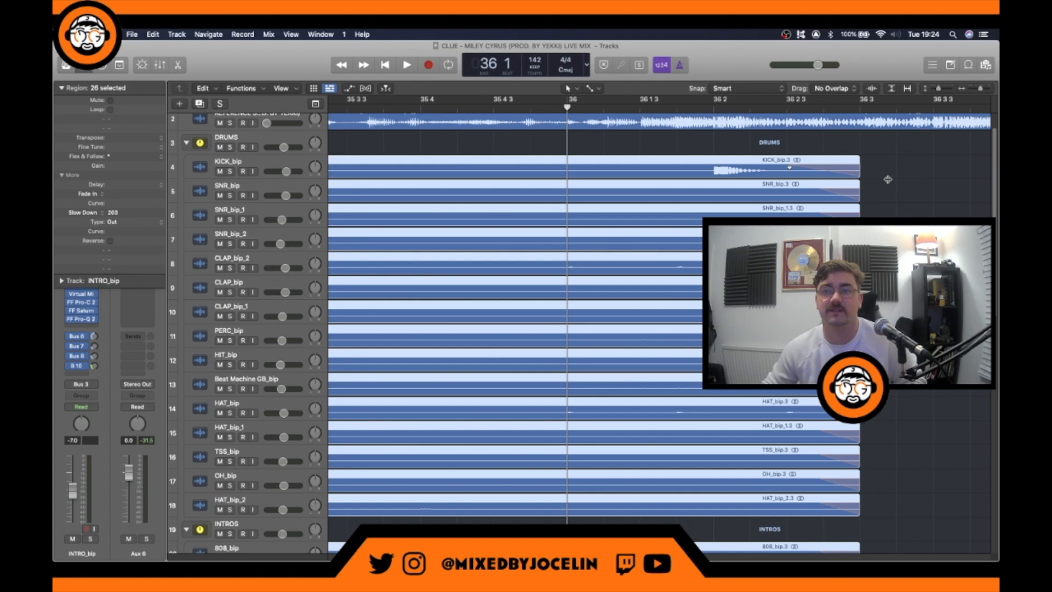
pyautogui.click(918, 204)
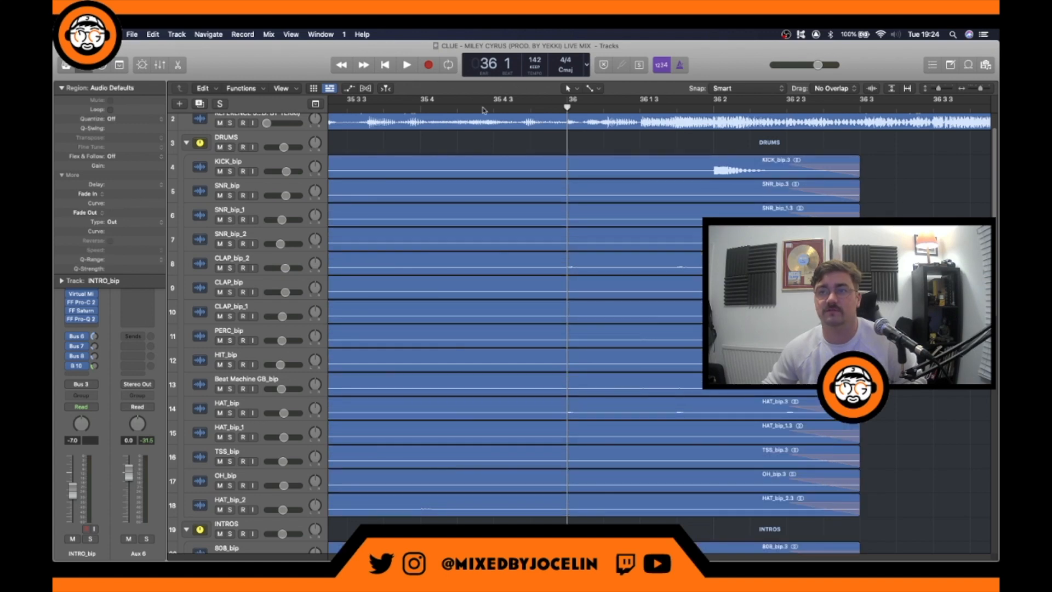
# Step: Play the mix through the slow-down and the gap into bar 37
pyautogui.click(408, 105)
pyautogui.moveTo(408, 106); pyautogui.dragTo(402, 107)
pyautogui.press('space')
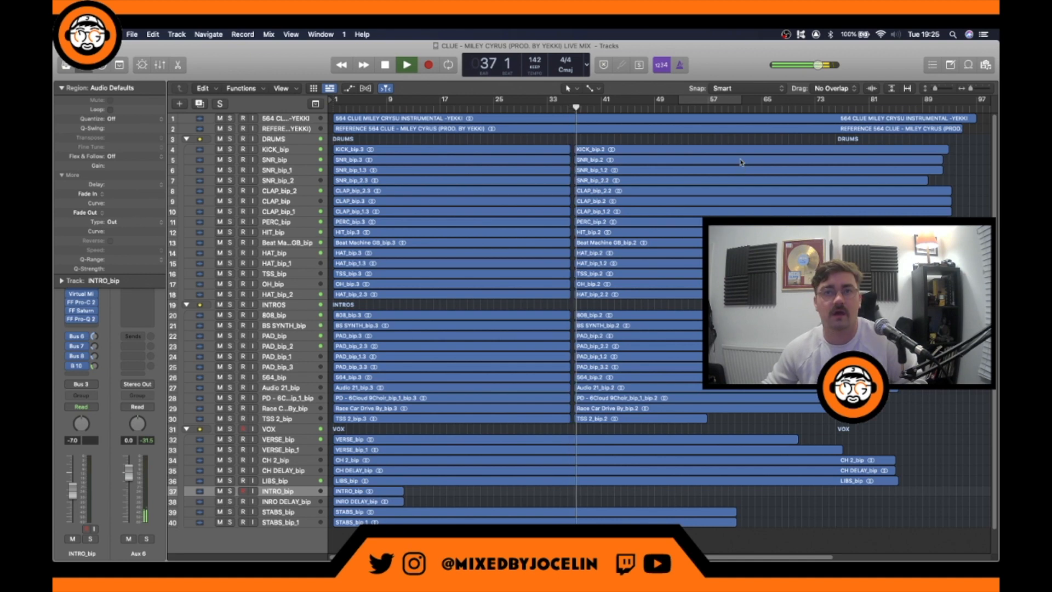
pyautogui.press('space')
# Step: Reselect the DRUMS and INTROS regions before the gap, lengthen their Slow Down fade to 872, and replay from bar 33
pyautogui.moveTo(567, 140); pyautogui.dragTo(550, 426)
pyautogui.press('z')
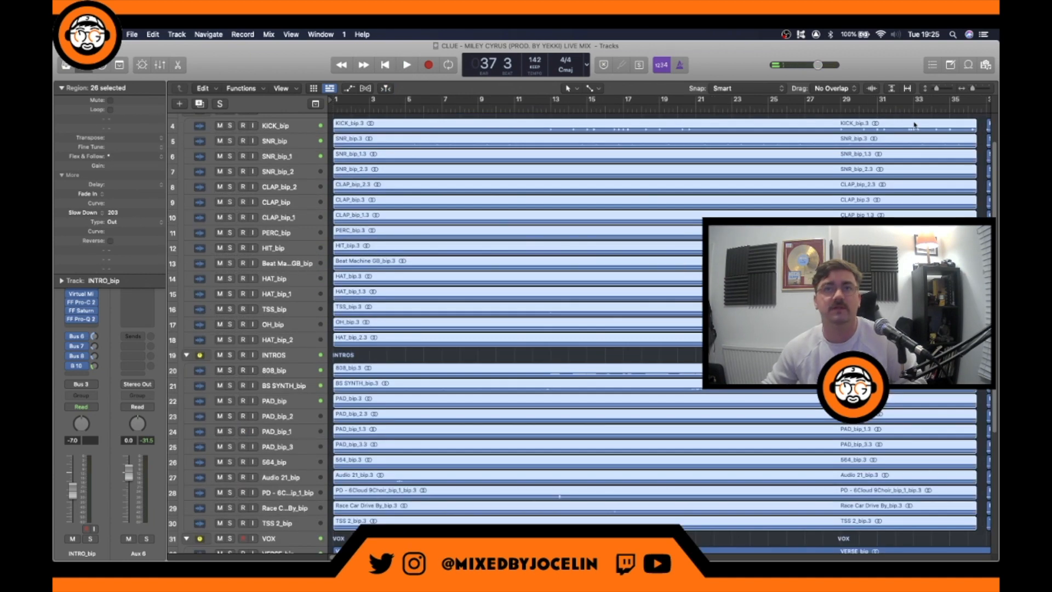
pyautogui.moveTo(938, 89); pyautogui.dragTo(948, 92)
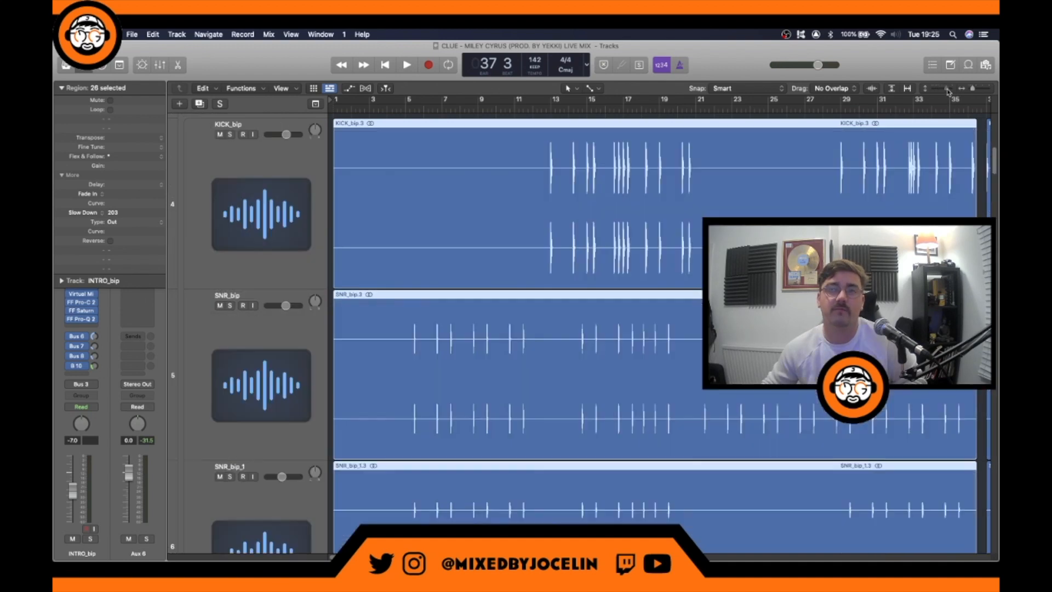
pyautogui.hscroll(5, 949, 158)
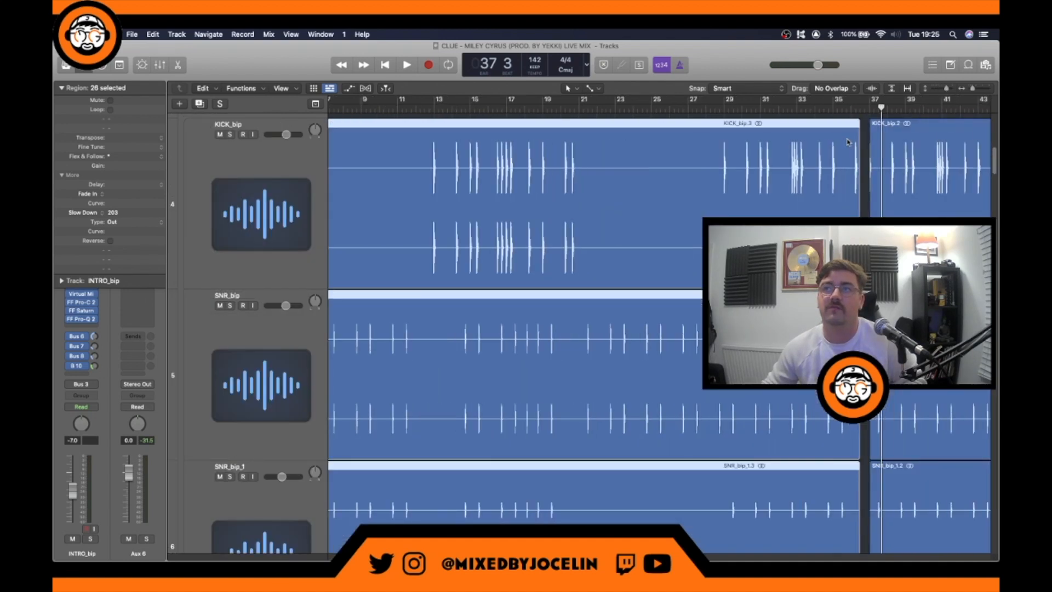
pyautogui.moveTo(852, 132); pyautogui.dragTo(849, 132)
pyautogui.click(793, 111)
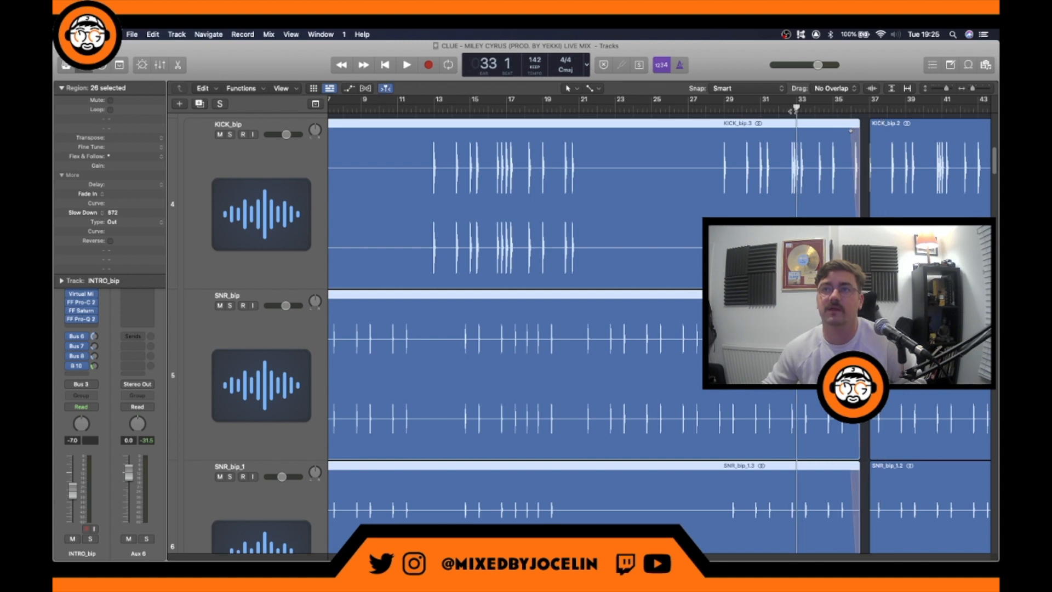
pyautogui.press('space')
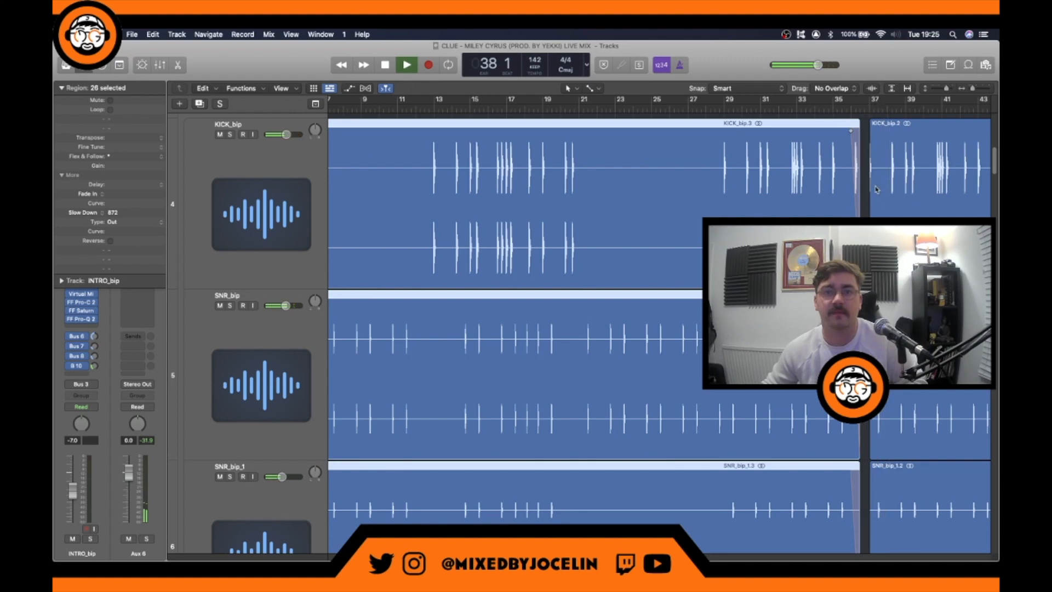
# Step: Stop playback, deselect all regions and collapse the DRUMS and INTROS track stacks
pyautogui.press('z')
pyautogui.press('space')
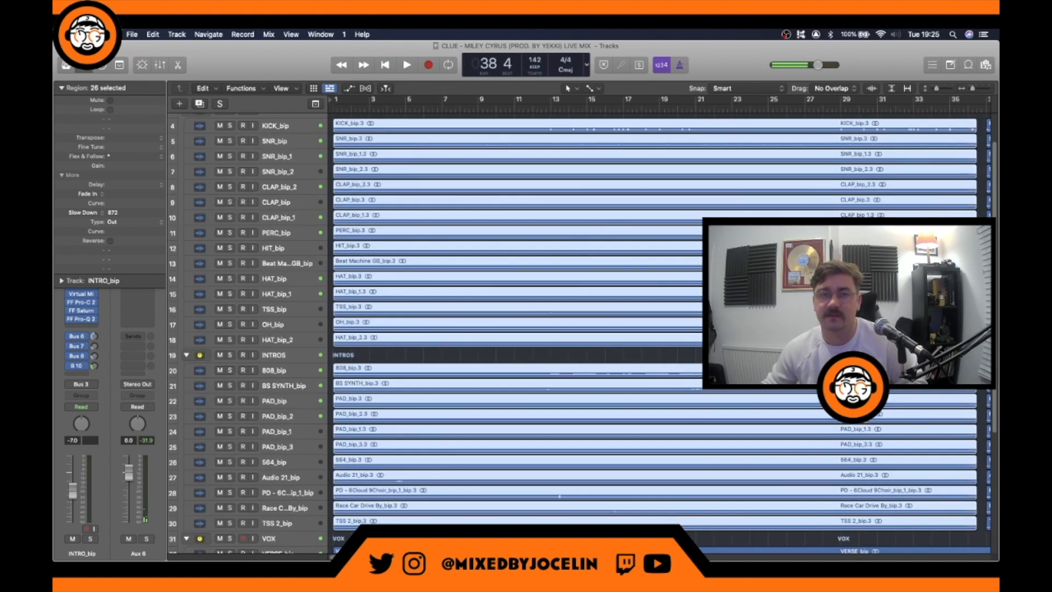
pyautogui.hotkey('alt', 'shift', 'd')
pyautogui.press('z')
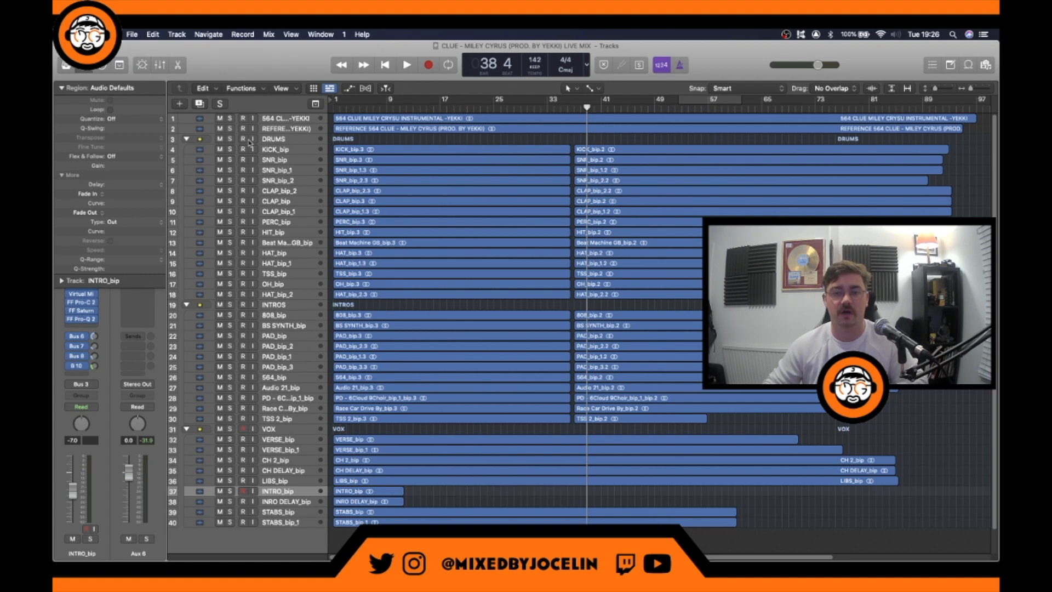
pyautogui.click(186, 139)
pyautogui.click(186, 149)
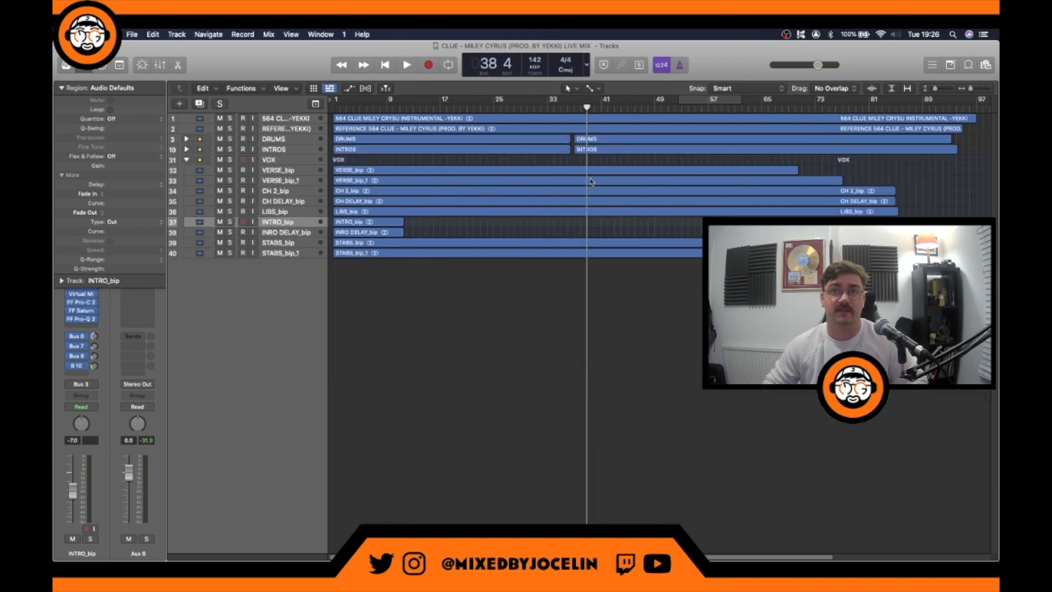
# Step: Play the full mix from bar 34 through the slow-down and the re-entry of the beat
pyautogui.click(553, 106)
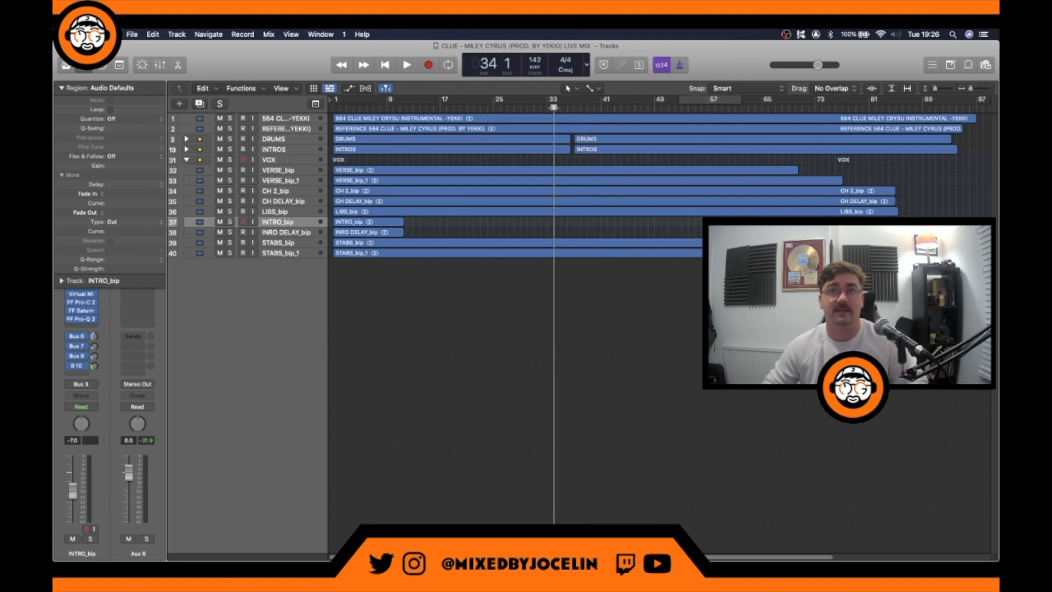
pyautogui.press('space')
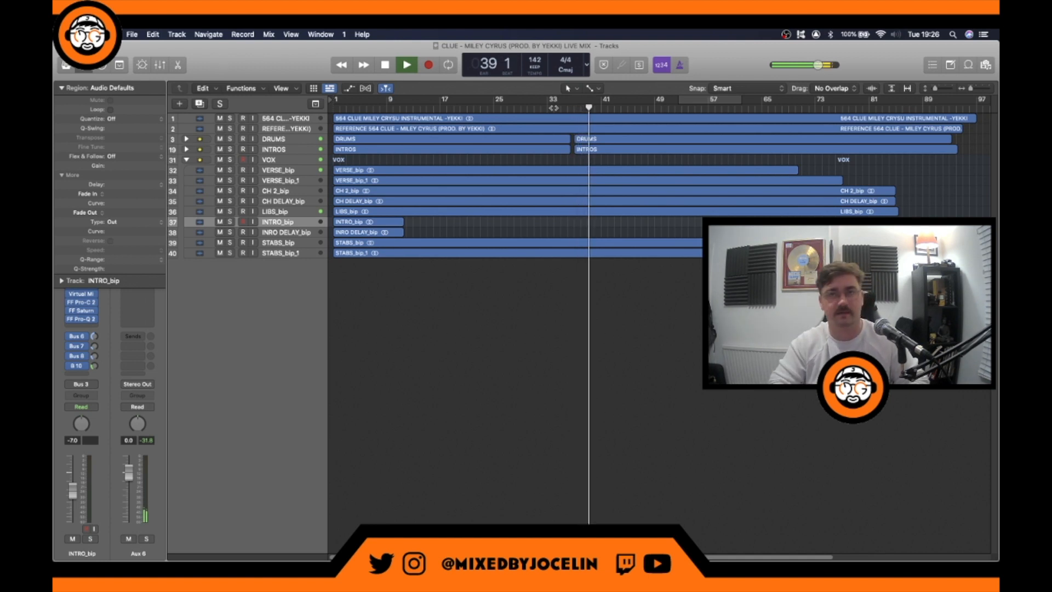
pyautogui.press('space')
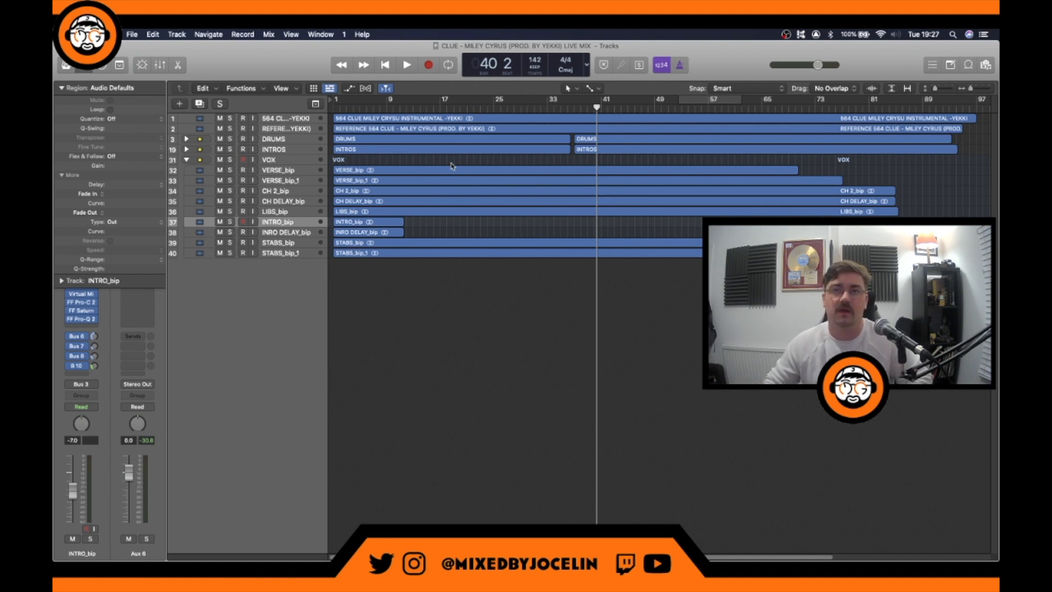
# Step: Zoom in on the VERSE_bip to LIBS_bip vocal regions and play them from bar 36, dismissing the overload alert
pyautogui.moveTo(451, 166); pyautogui.dragTo(447, 224)
pyautogui.press('z')
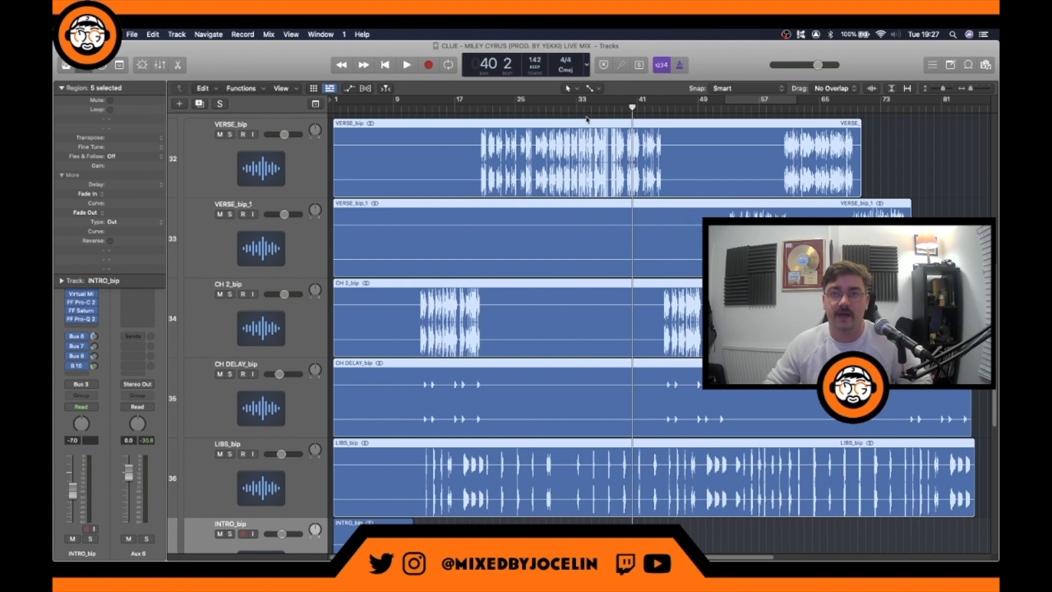
pyautogui.click(624, 108)
pyautogui.scroll(2, 614, 145)
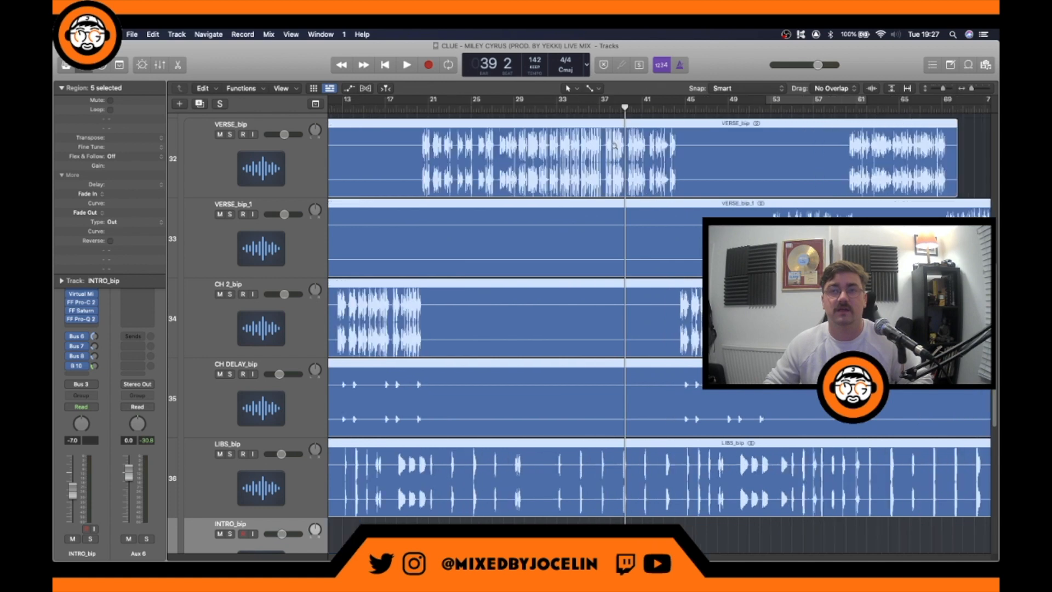
pyautogui.scroll(5, 614, 146)
pyautogui.moveTo(516, 110); pyautogui.dragTo(422, 109)
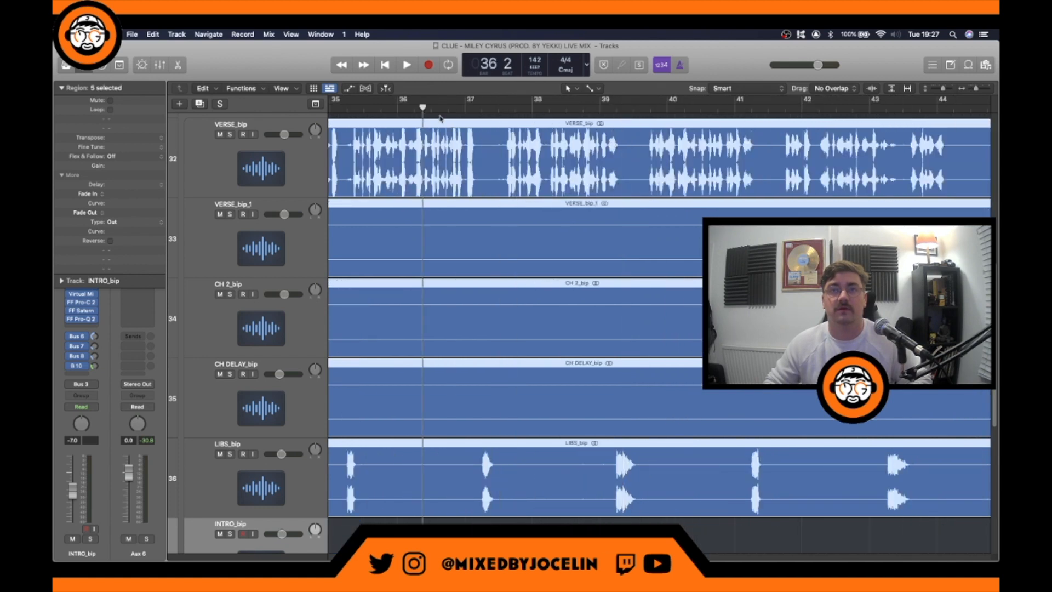
pyautogui.press('space')
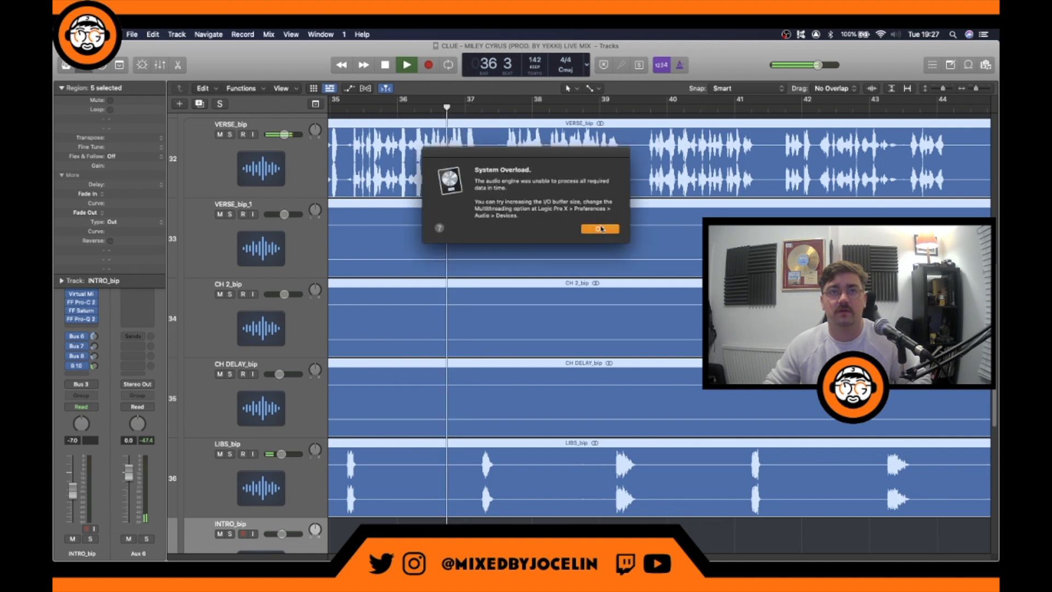
pyautogui.click(599, 228)
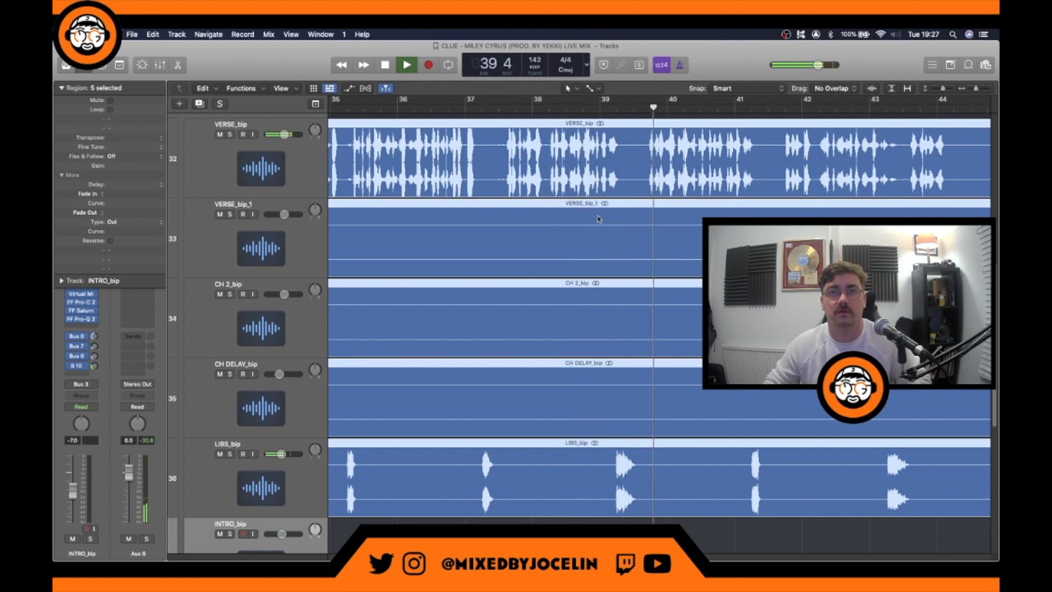
pyautogui.press('space')
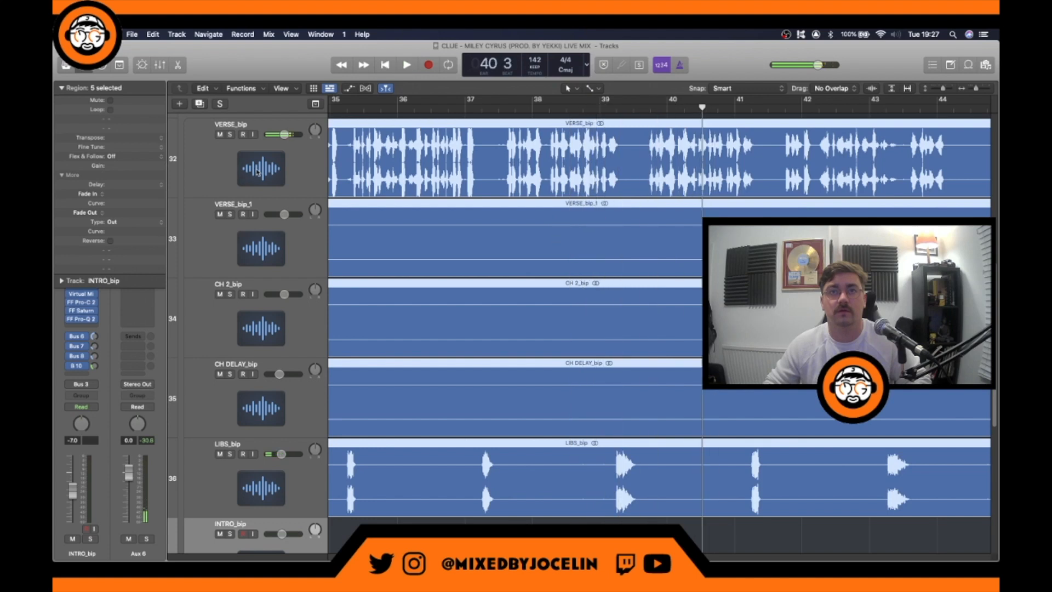
# Step: Create a new track with duplicate settings below VERSE_bip and reveal its full channel strip
pyautogui.click(257, 171)
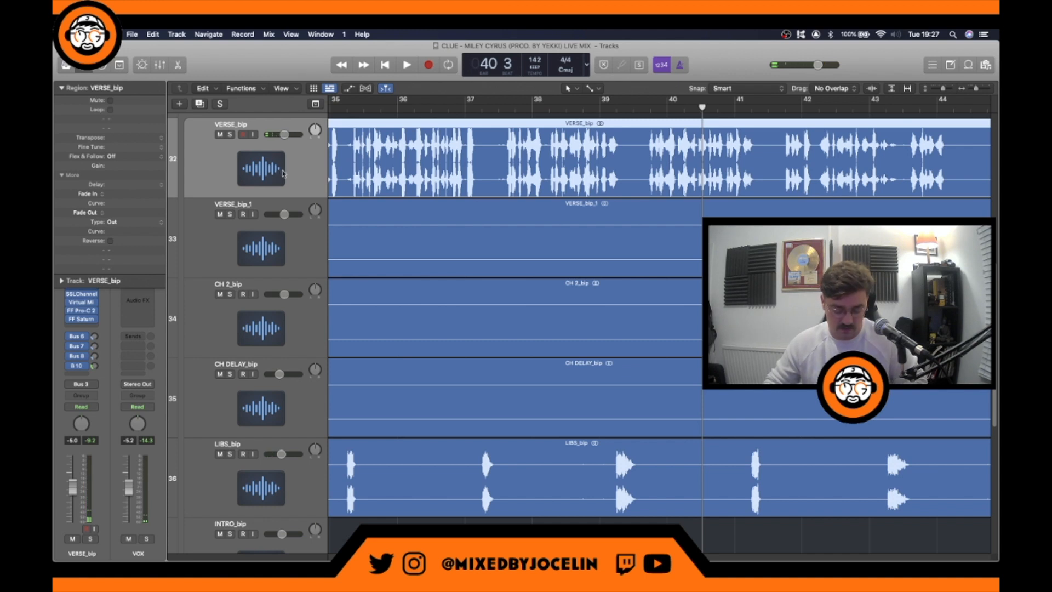
pyautogui.press('super+d')
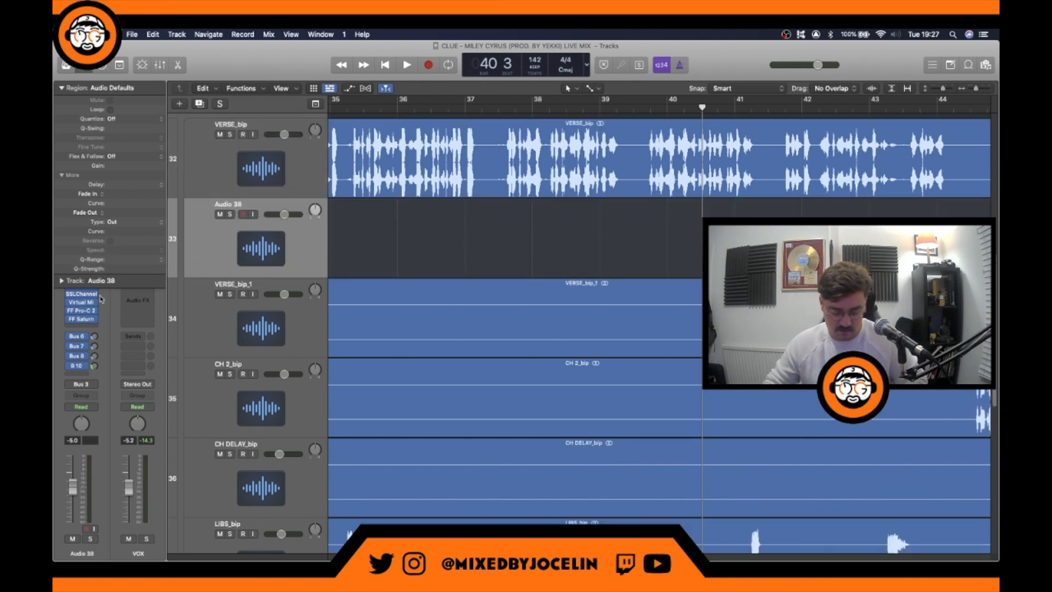
pyautogui.click(61, 88)
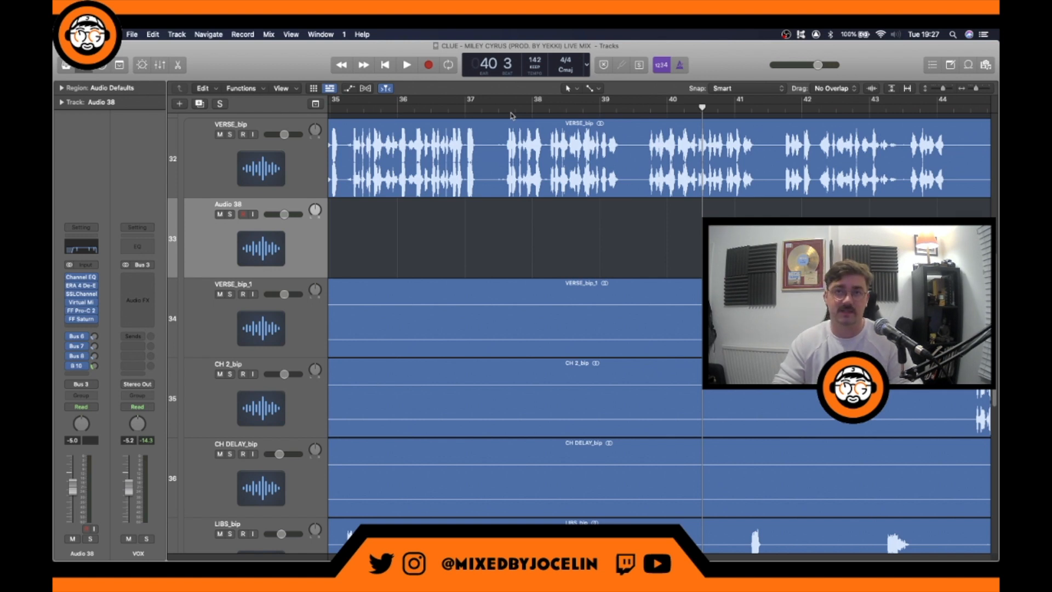
# Step: Split the VERSE_bip region around the first syllable after 37 3 to isolate a short slice at 37 3 3 1
pyautogui.moveTo(510, 111); pyautogui.dragTo(503, 111)
pyautogui.scroll(5, 502, 132)
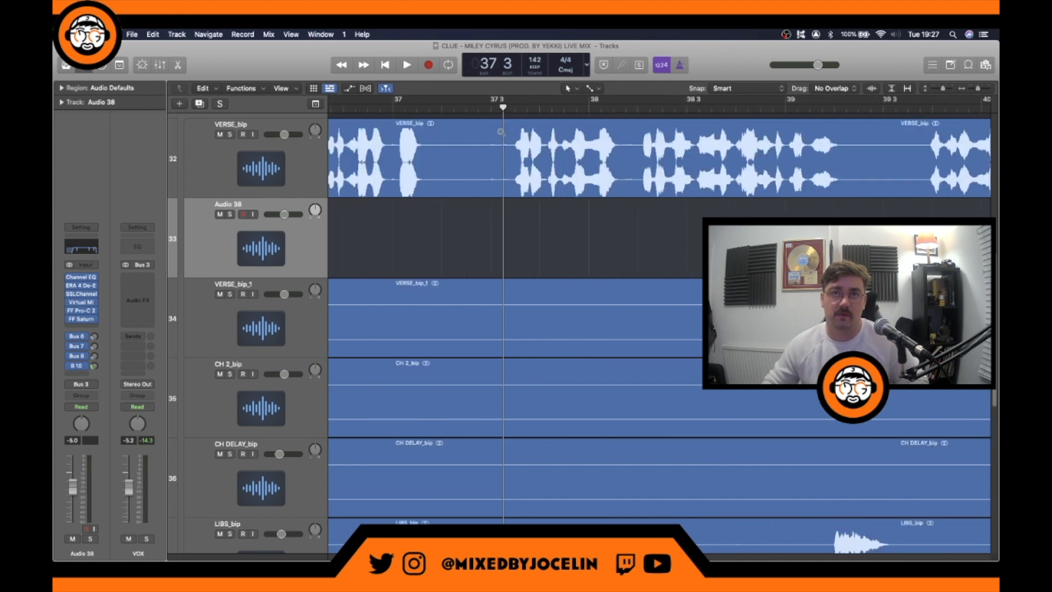
pyautogui.scroll(3, 501, 132)
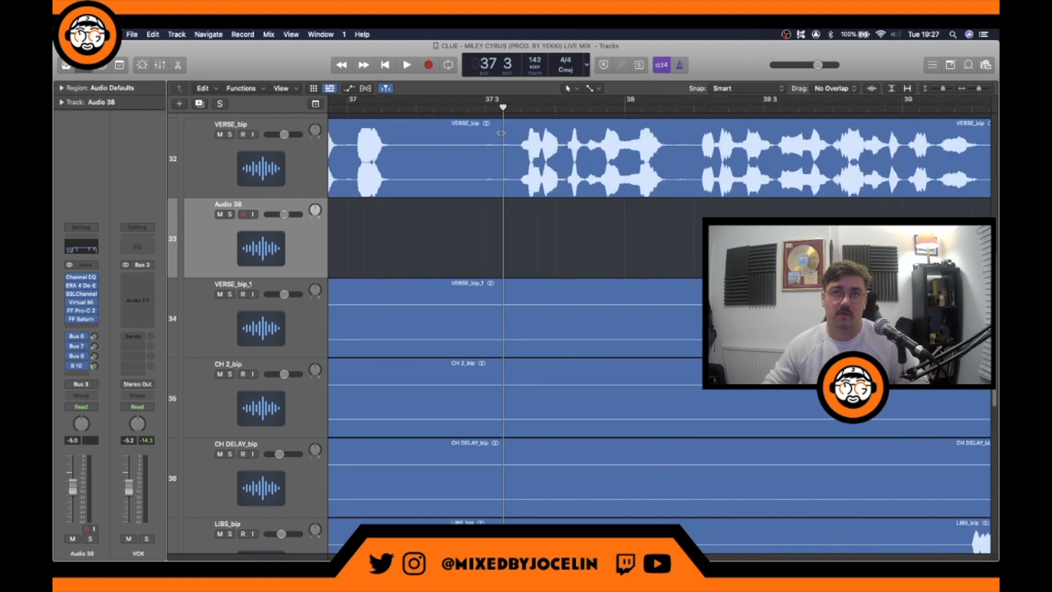
pyautogui.click(599, 88)
pyautogui.click(615, 152)
pyautogui.moveTo(537, 141); pyautogui.dragTo(522, 165)
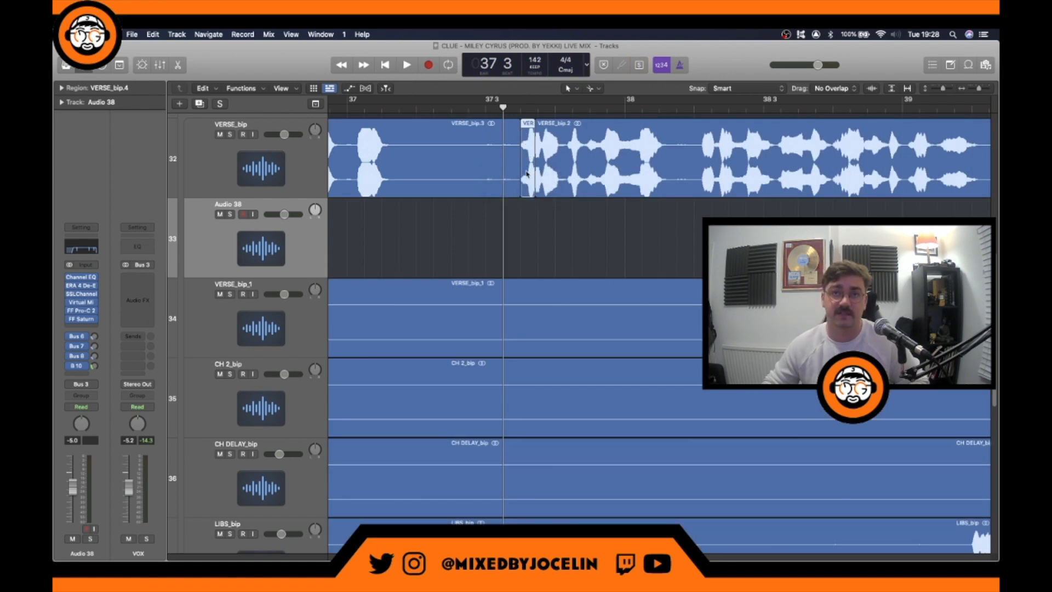
# Step: Copy the short vocal slice onto the Audio 38 track at 37 3 1 1, and copy it again an equal distance earlier
pyautogui.moveTo(526, 173); pyautogui.dragTo(527, 174)
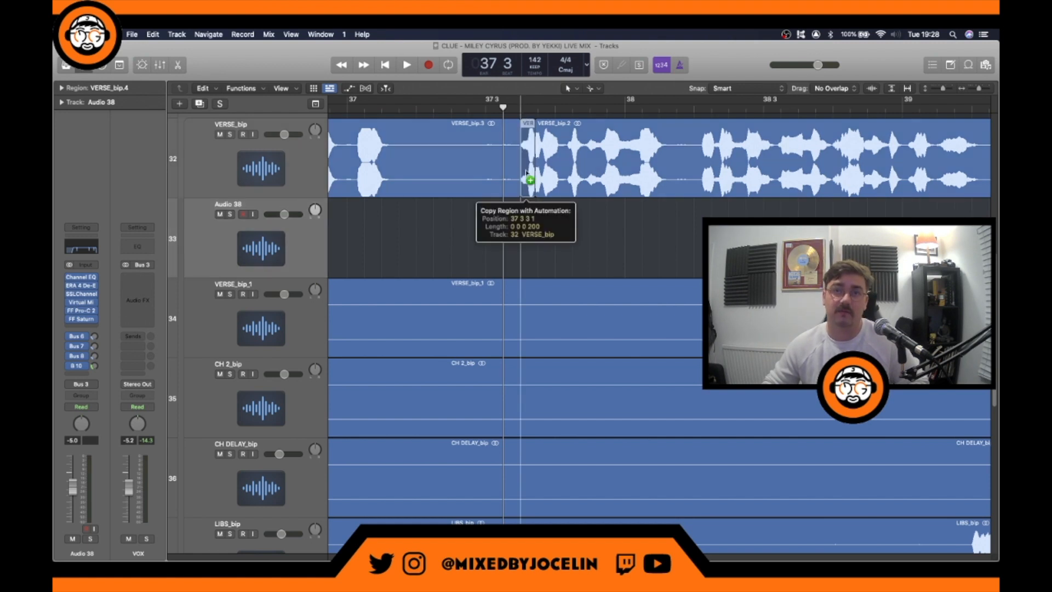
pyautogui.moveTo(527, 175); pyautogui.dragTo(491, 224)
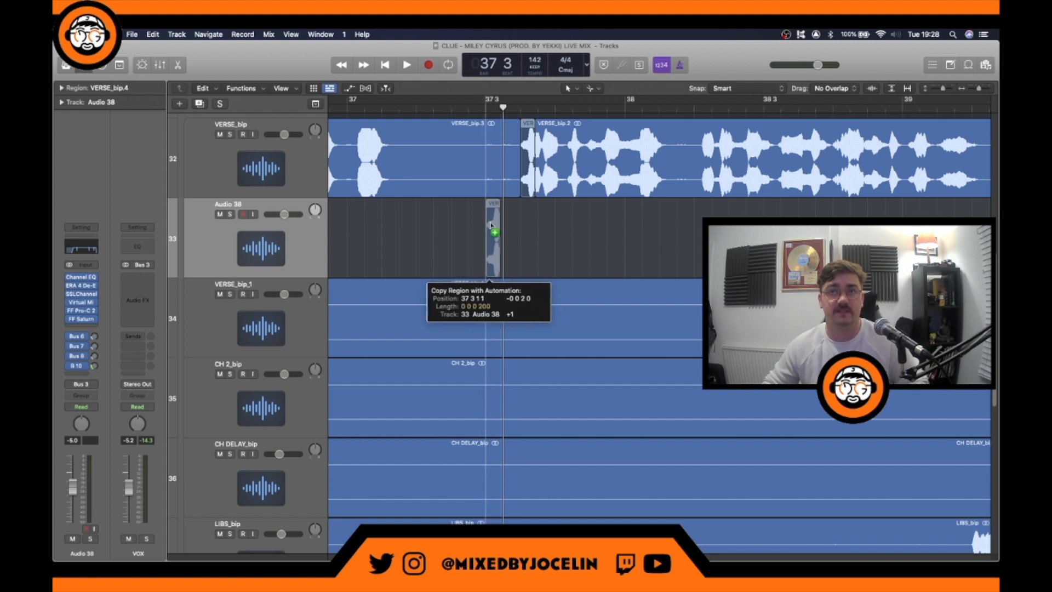
pyautogui.moveTo(492, 225)
pyautogui.mouseDown()
pyautogui.moveTo(483, 224)
pyautogui.moveTo(493, 225)
pyautogui.mouseUp()
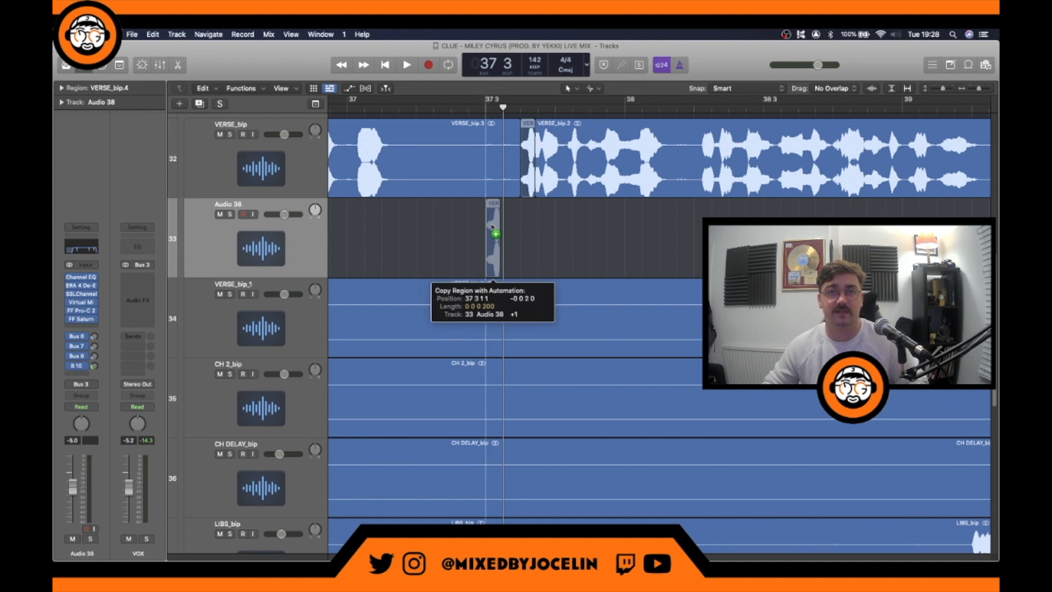
pyautogui.moveTo(492, 226); pyautogui.dragTo(492, 227)
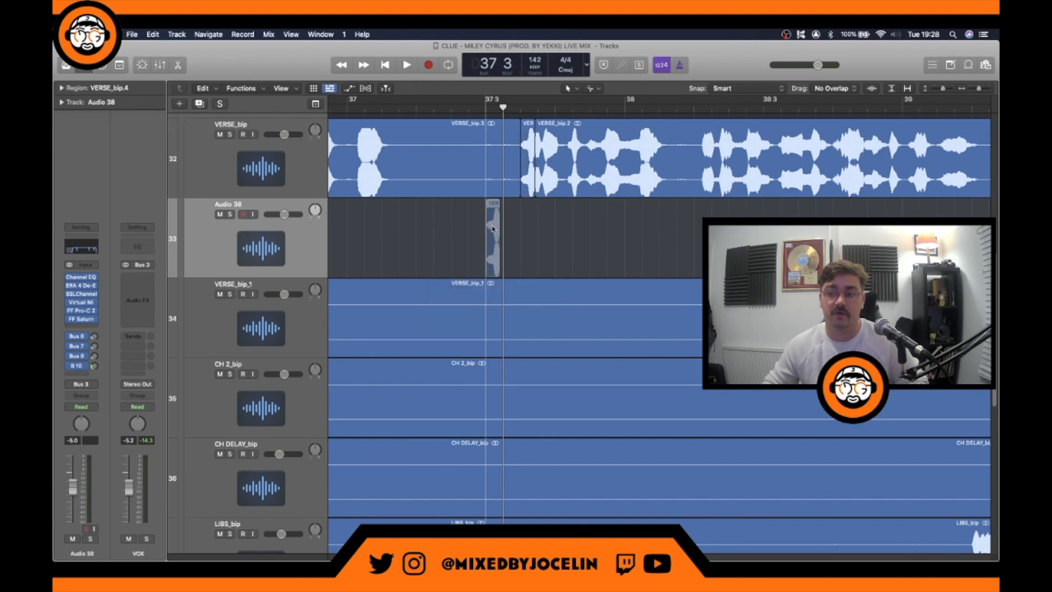
pyautogui.click(492, 224)
pyautogui.moveTo(492, 224); pyautogui.dragTo(458, 224)
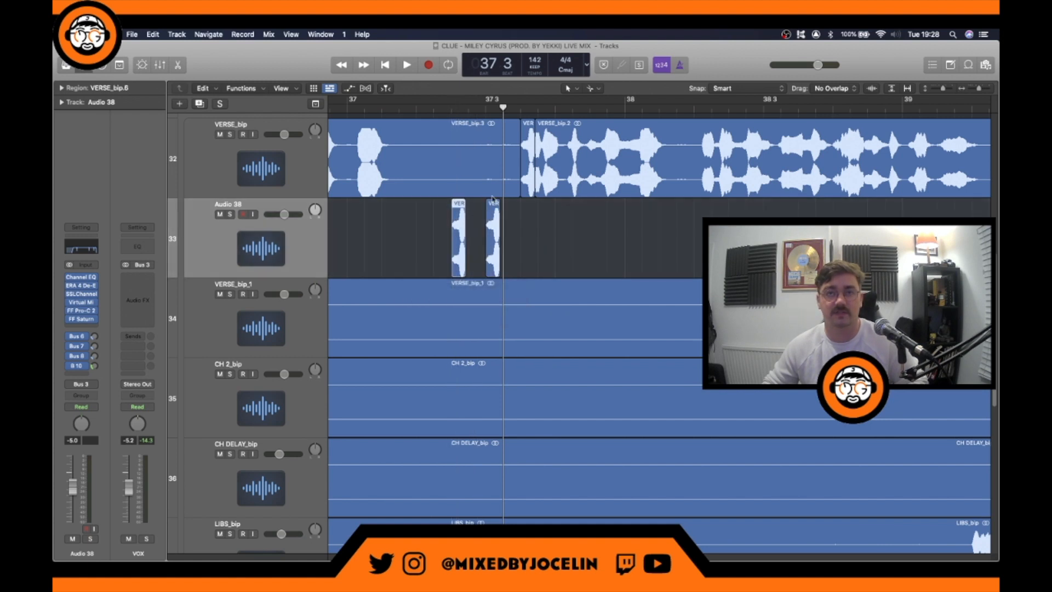
# Step: Play the vocals from just before bar 36 through the repeated slices to bar 38
pyautogui.hscroll(-5, 491, 199)
pyautogui.hscroll(-1, 491, 198)
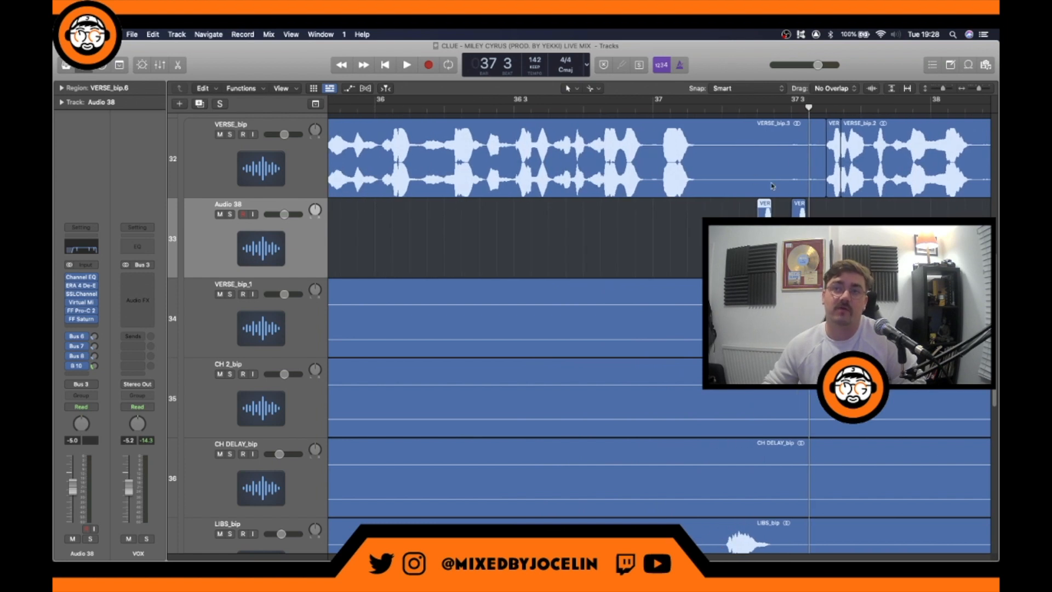
pyautogui.moveTo(493, 110); pyautogui.dragTo(332, 109)
pyautogui.press('space')
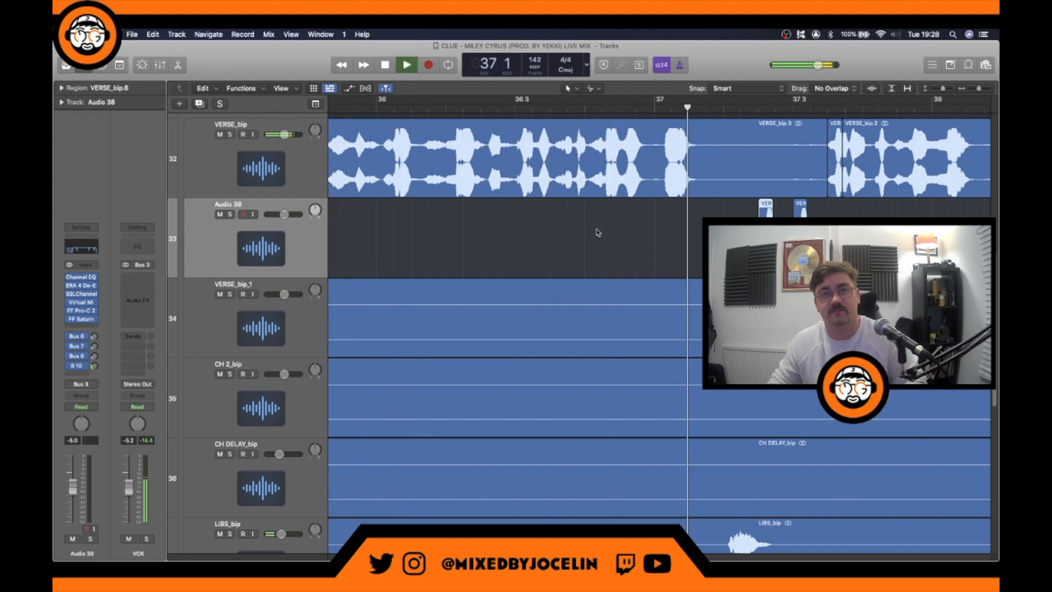
pyautogui.press('space')
pyautogui.hscroll(-5, 437, 198)
pyautogui.hscroll(-3, 556, 234)
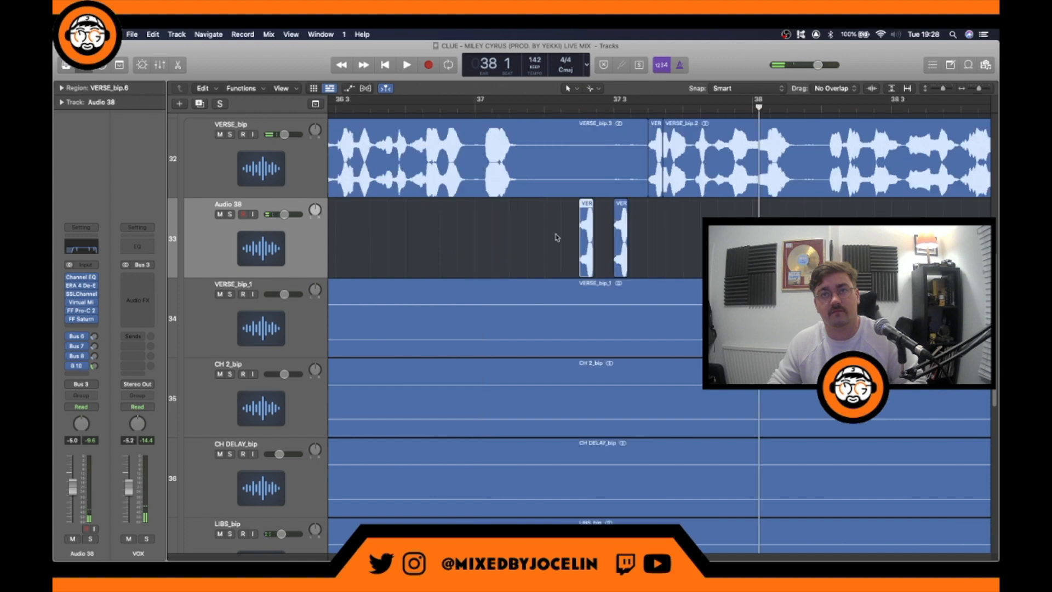
pyautogui.hscroll(-2, 537, 230)
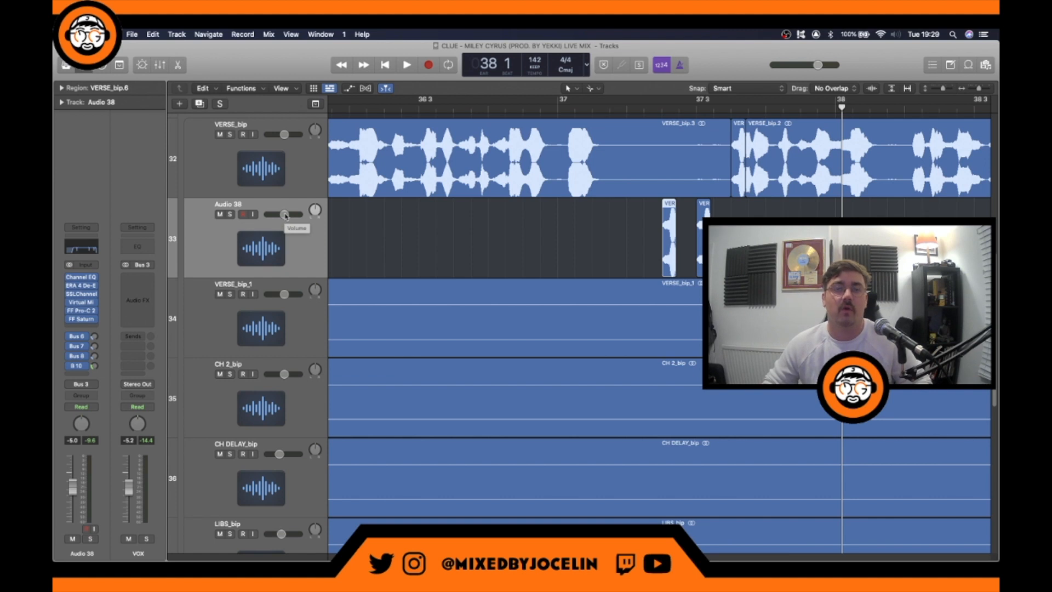
# Step: Lower the Audio 38 track's volume to -11.4 dB and move a band of its Channel EQ to a higher frequency
pyautogui.moveTo(285, 215); pyautogui.dragTo(279, 214)
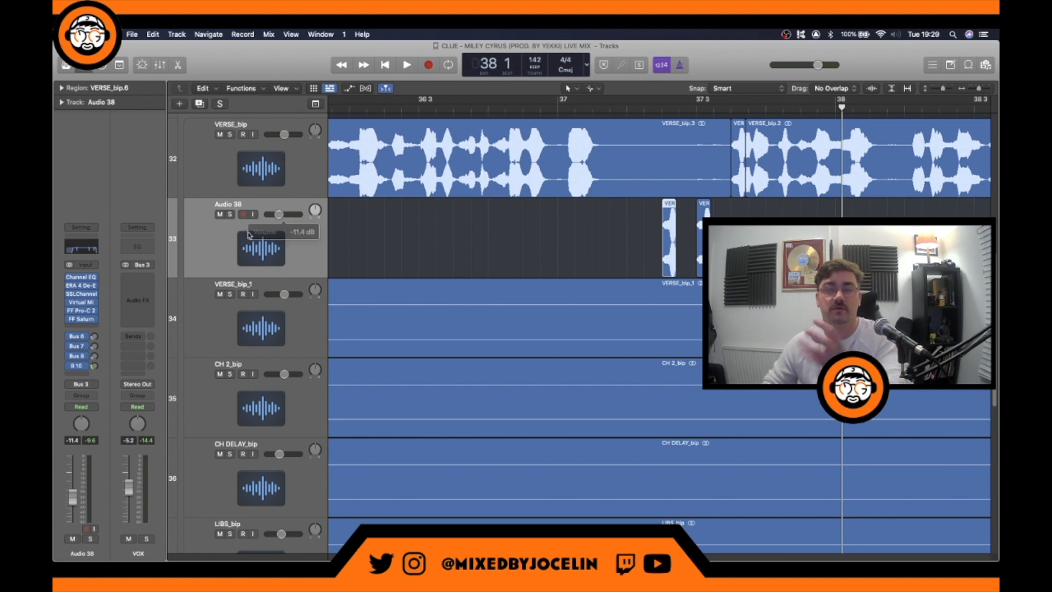
pyautogui.click(81, 246)
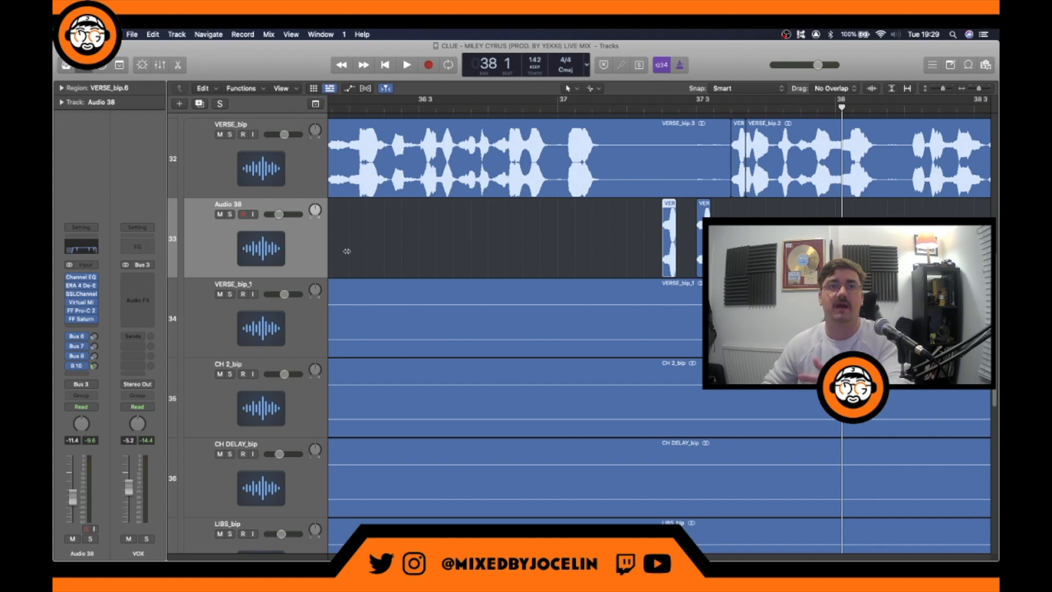
pyautogui.moveTo(503, 313); pyautogui.dragTo(545, 312)
pyautogui.click(353, 168)
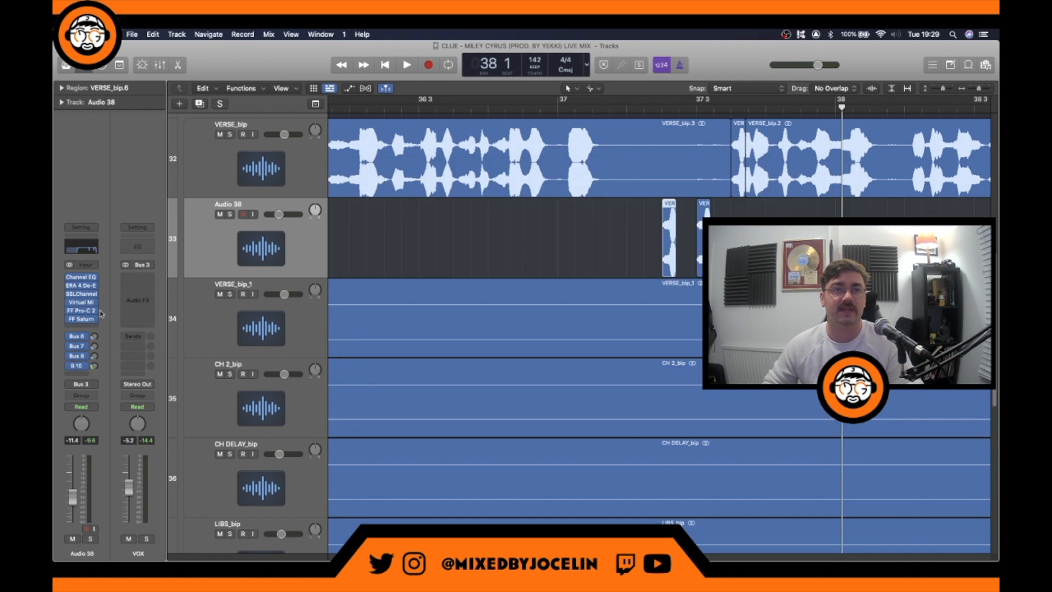
# Step: Adjust the Audio 38 track's Bus 6 delay send and set its Bus 8 send to -16.3
pyautogui.click(95, 337)
pyautogui.click(95, 356)
# Step: Play the mix from before bar 36 through the beat drop-out and the vocal stutter
pyautogui.hscroll(-3, 489, 185)
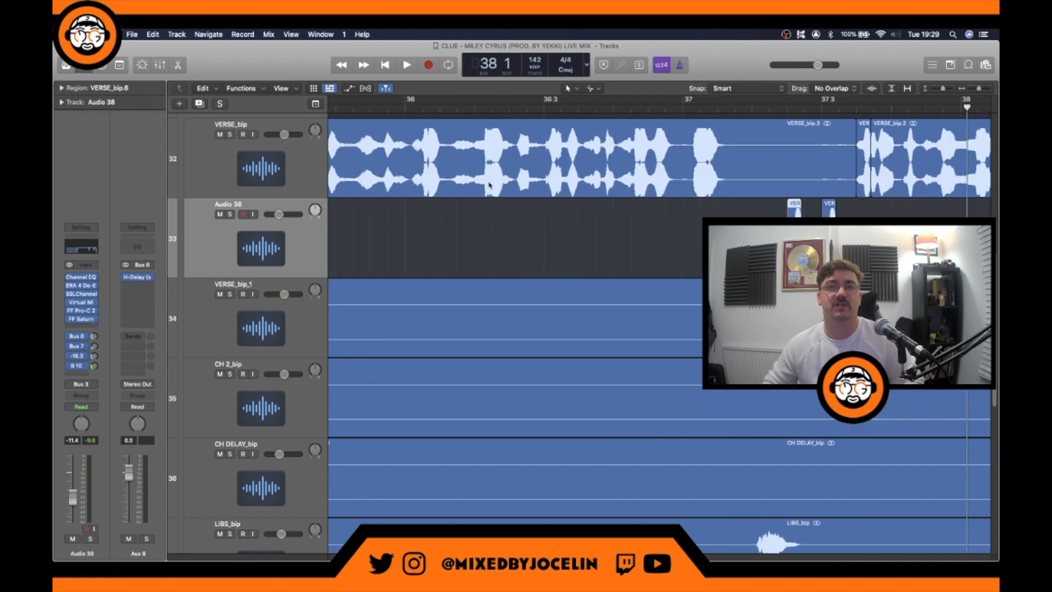
pyautogui.moveTo(371, 107); pyautogui.dragTo(292, 108)
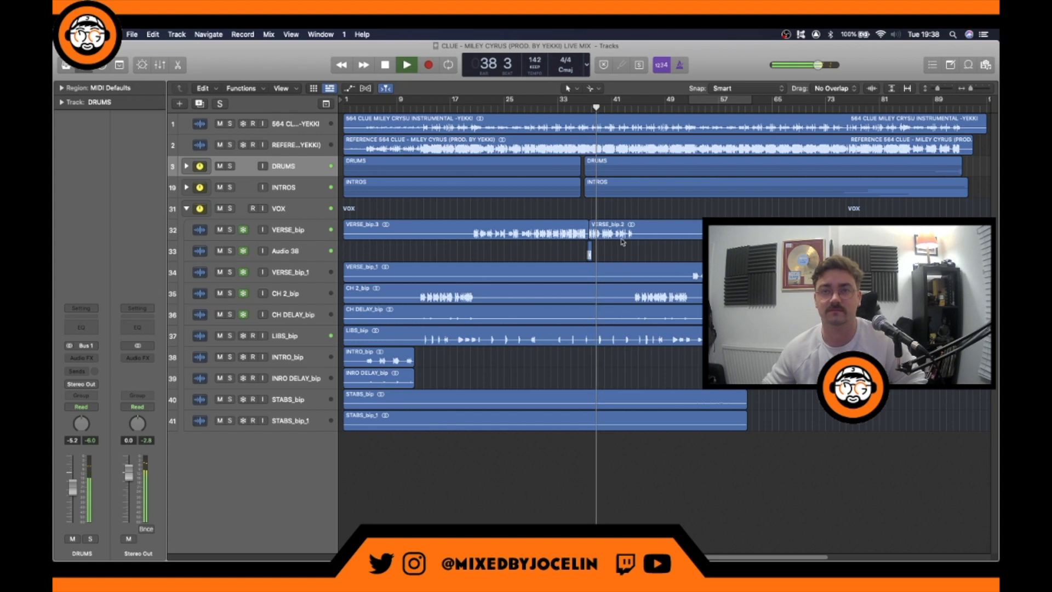
pyautogui.press('space')
# Step: Examine the repeated vocal slices around bar 37 up close, with the playhead placed at 37 3
pyautogui.moveTo(579, 106); pyautogui.dragTo(586, 135)
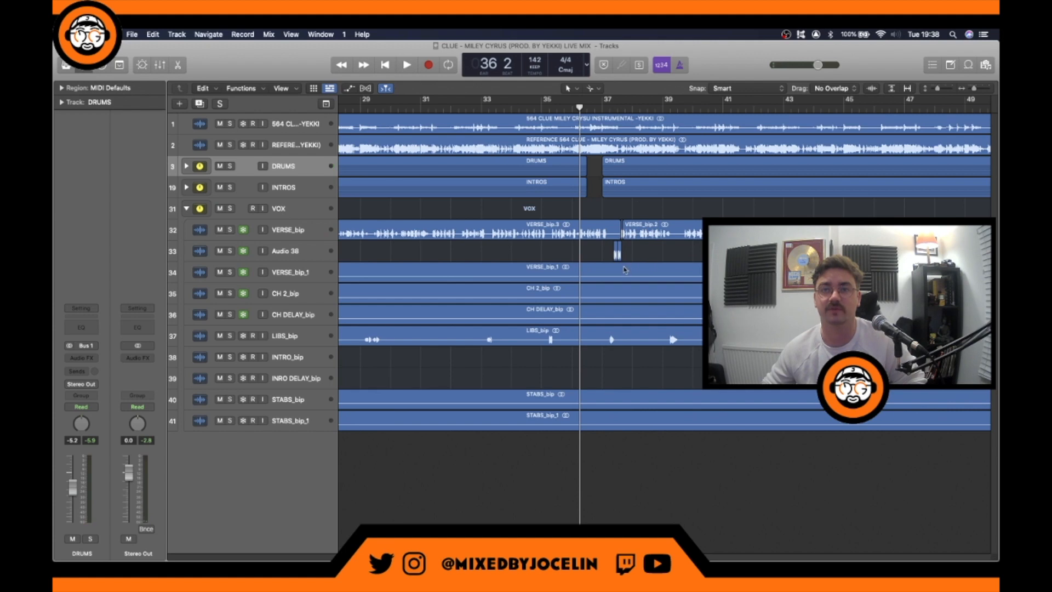
pyautogui.moveTo(639, 257); pyautogui.dragTo(602, 219)
pyautogui.press('z')
pyautogui.moveTo(667, 107); pyautogui.dragTo(668, 151)
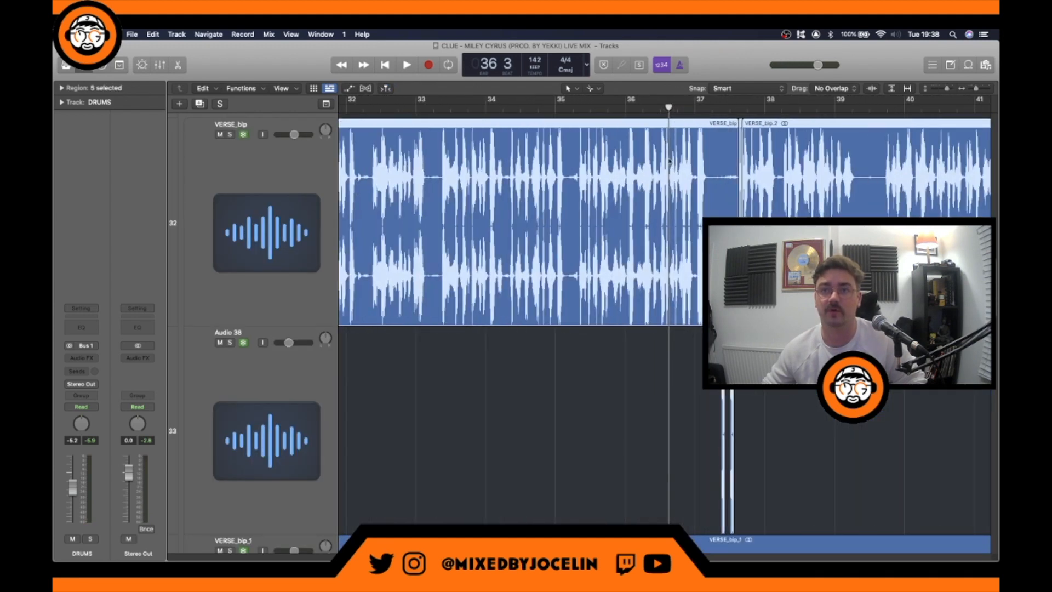
pyautogui.hscroll(5, 668, 152)
pyautogui.click(612, 119)
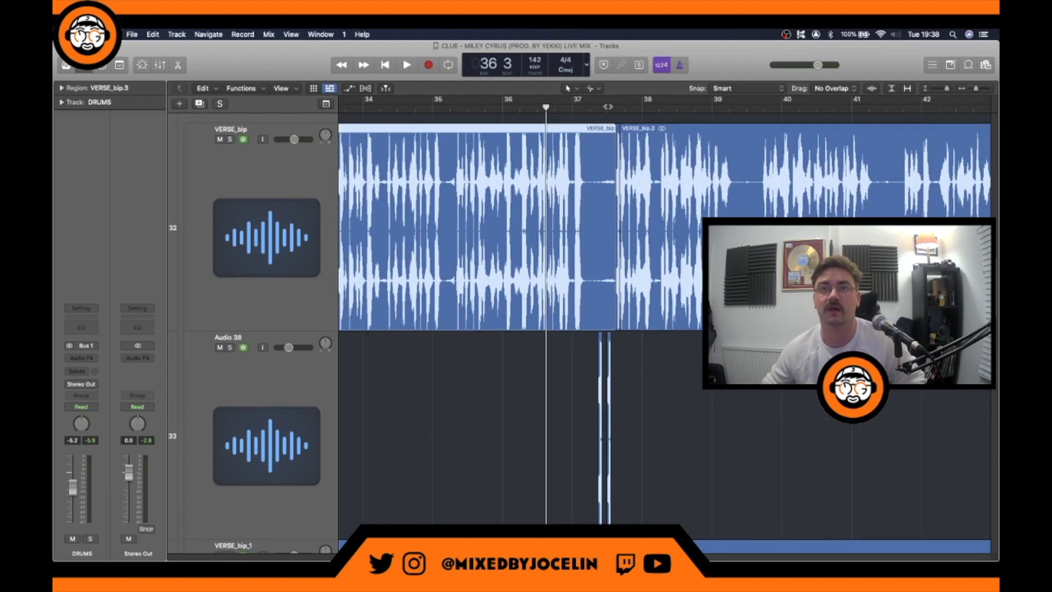
pyautogui.click(608, 107)
pyautogui.press('super+Right')
pyautogui.press('super+Right')
pyautogui.press('super+Right')
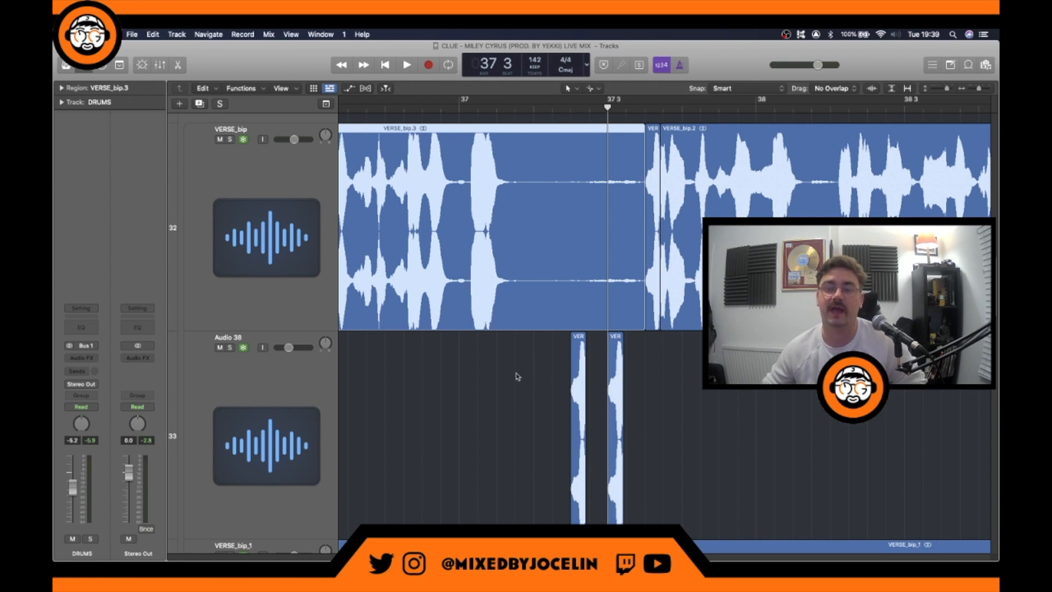
# Step: Select the Audio 38 track to review its insert chain and sends, and clear the region selection
pyautogui.click(533, 378)
pyautogui.click(336, 382)
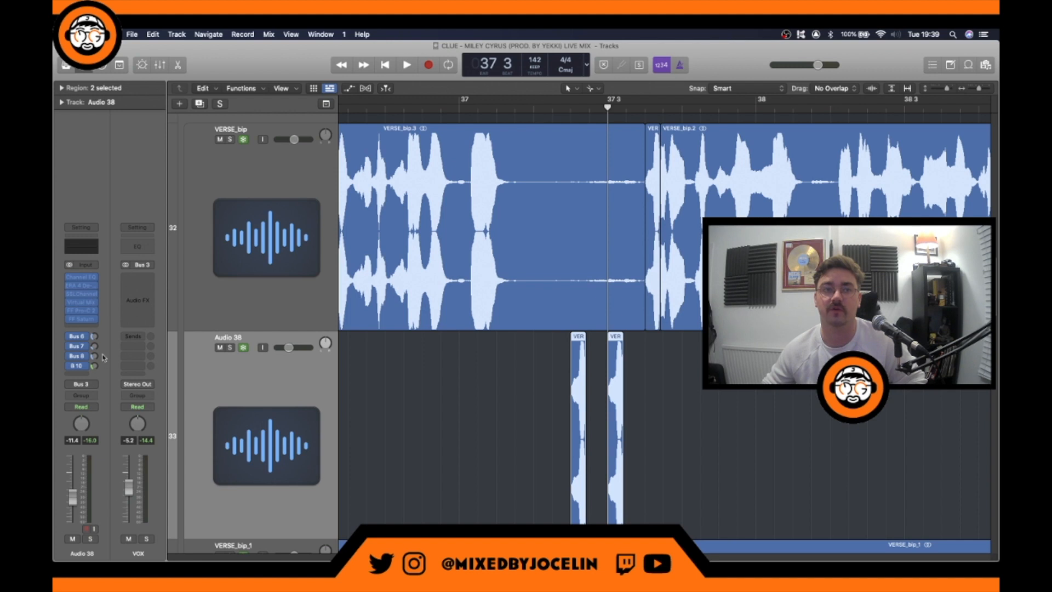
pyautogui.click(474, 436)
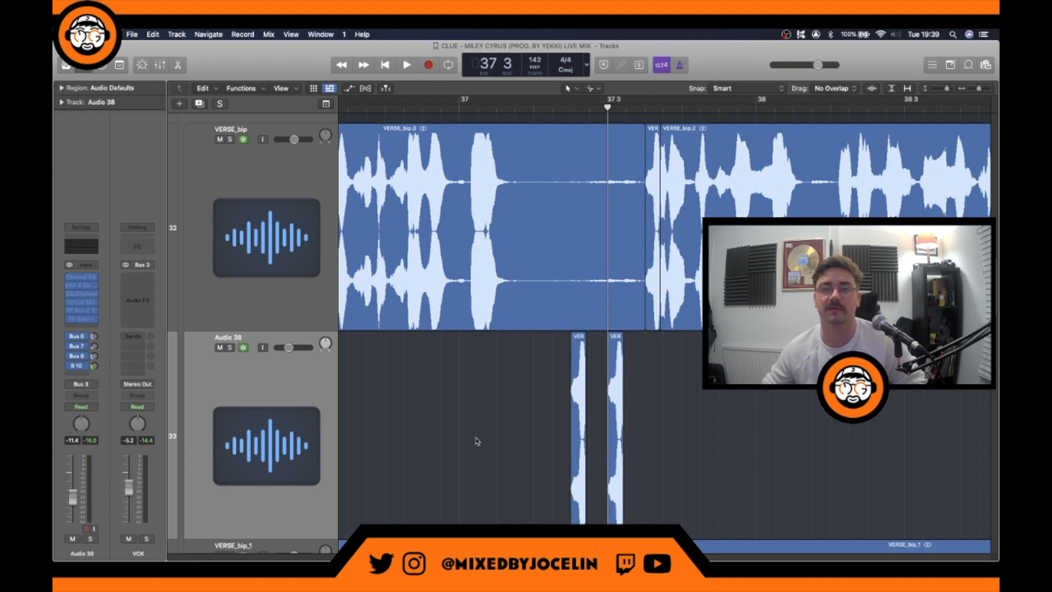
# Step: Play the full mix from about bar 35 through the beat drop-out and vocal stutter to bar 39
pyautogui.press('z')
pyautogui.click(568, 109)
pyautogui.press('space')
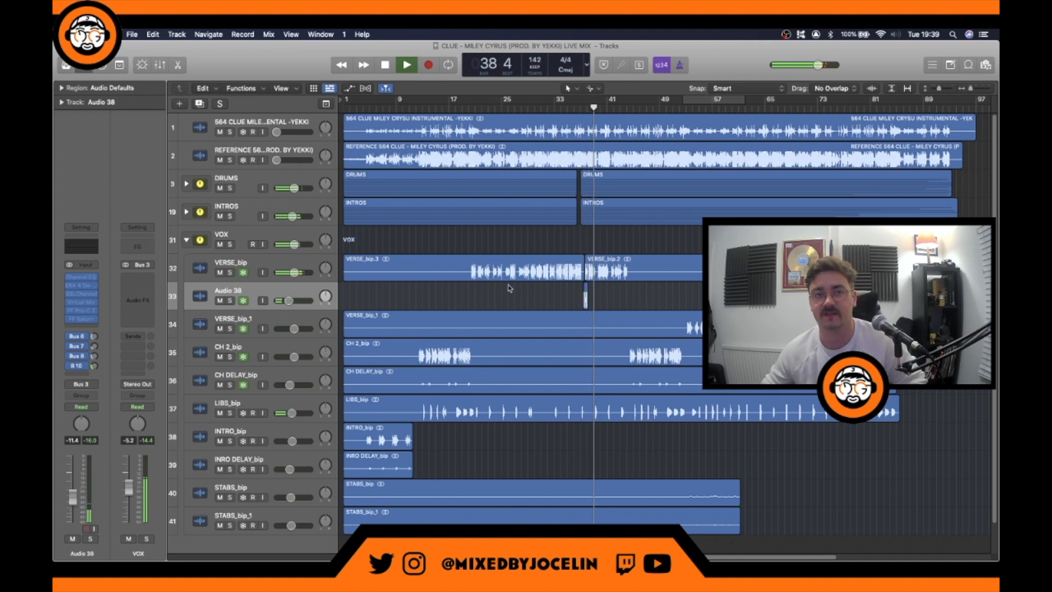
pyautogui.press('space')
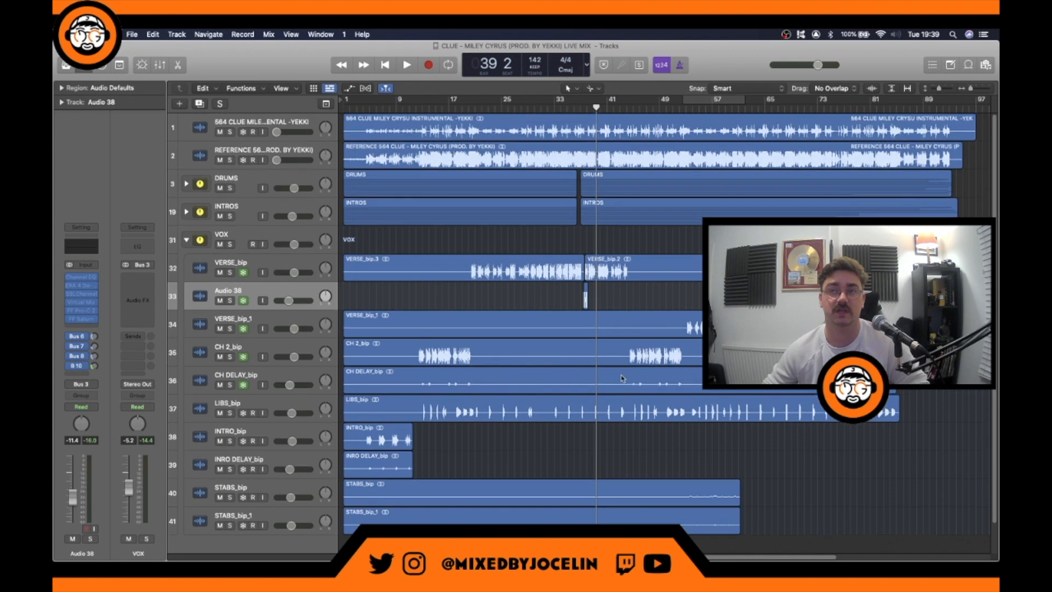
pyautogui.click(571, 110)
pyautogui.scroll(10, 565, 148)
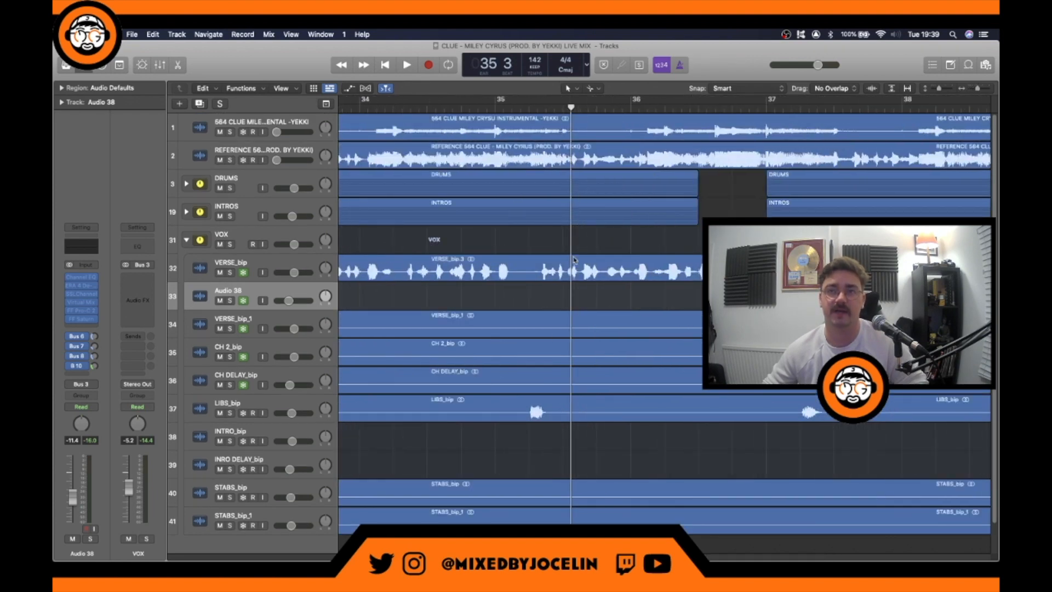
pyautogui.press('z')
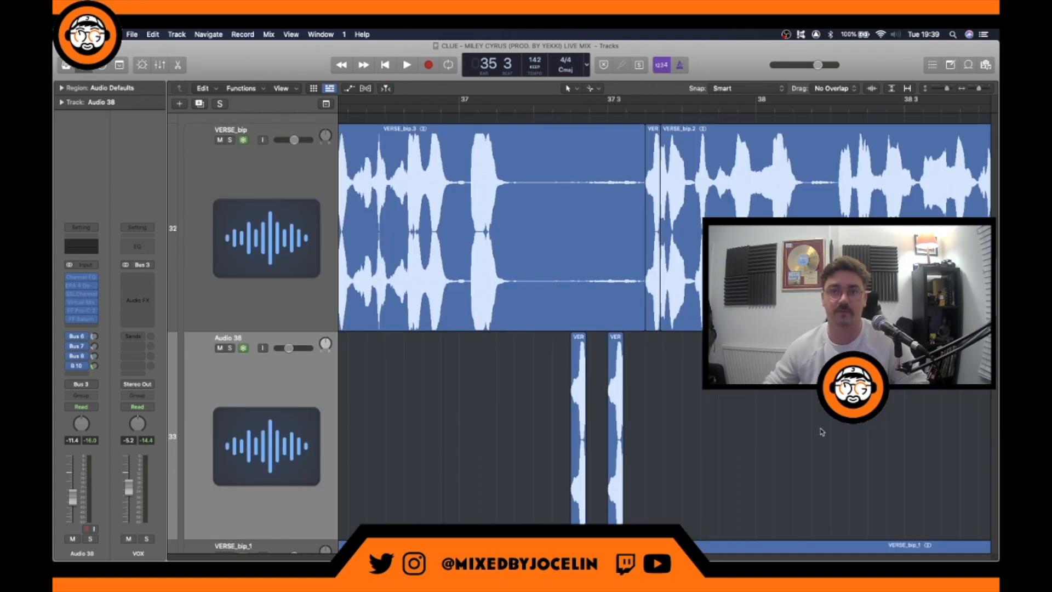
pyautogui.press('z')
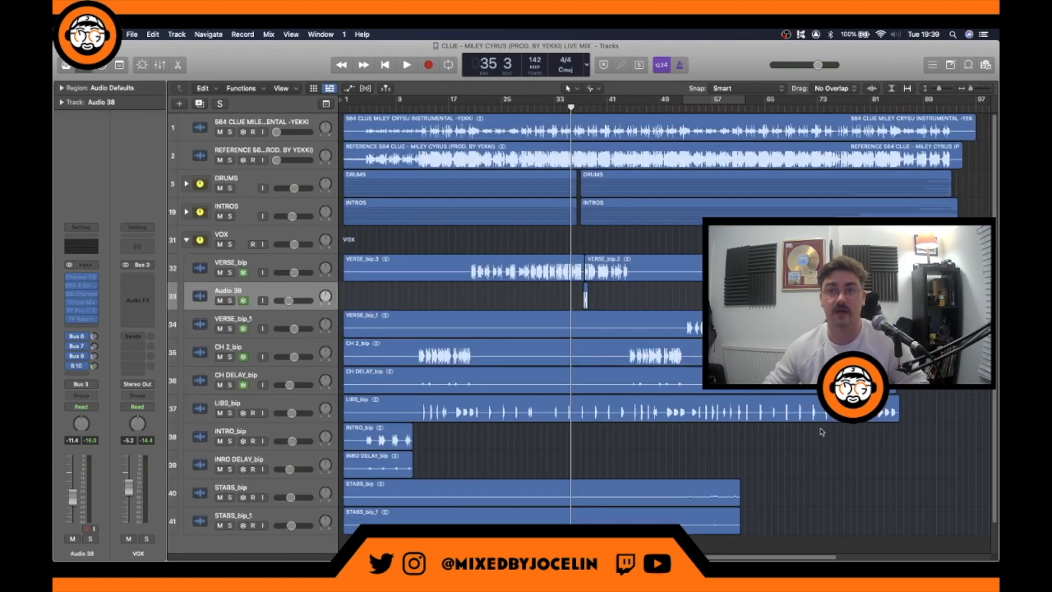
pyautogui.click(326, 291)
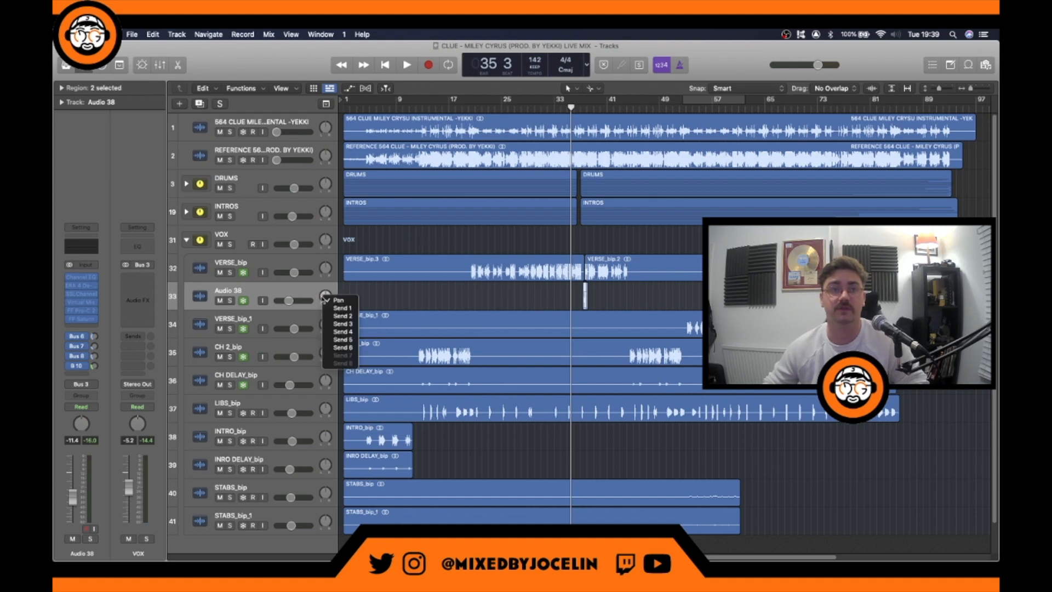
pyautogui.click(386, 296)
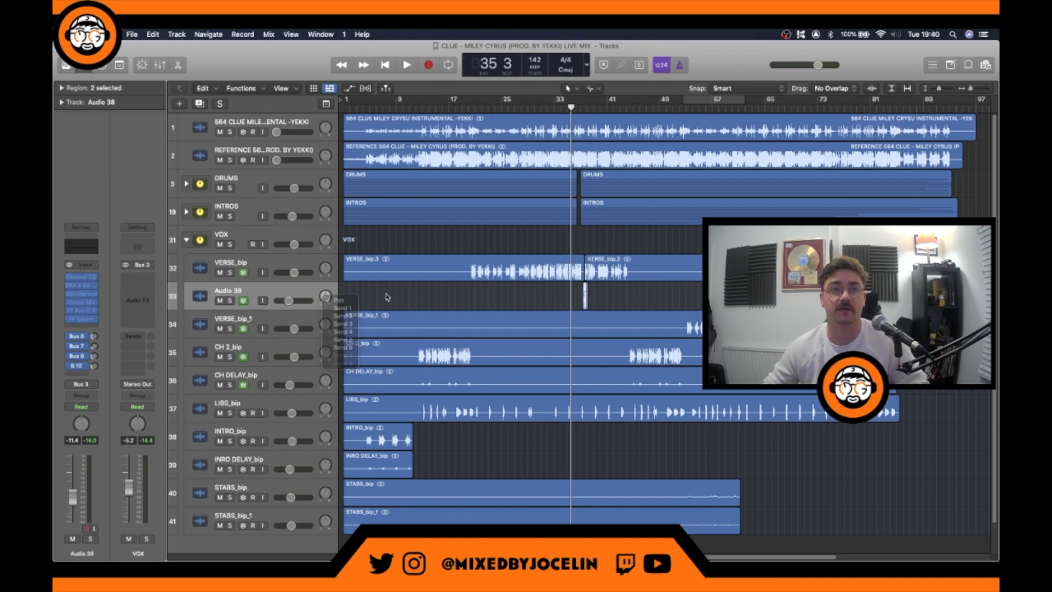
# Step: Collapse the VOX track stack, show the mixer and play the whole mix from the start
pyautogui.click(187, 241)
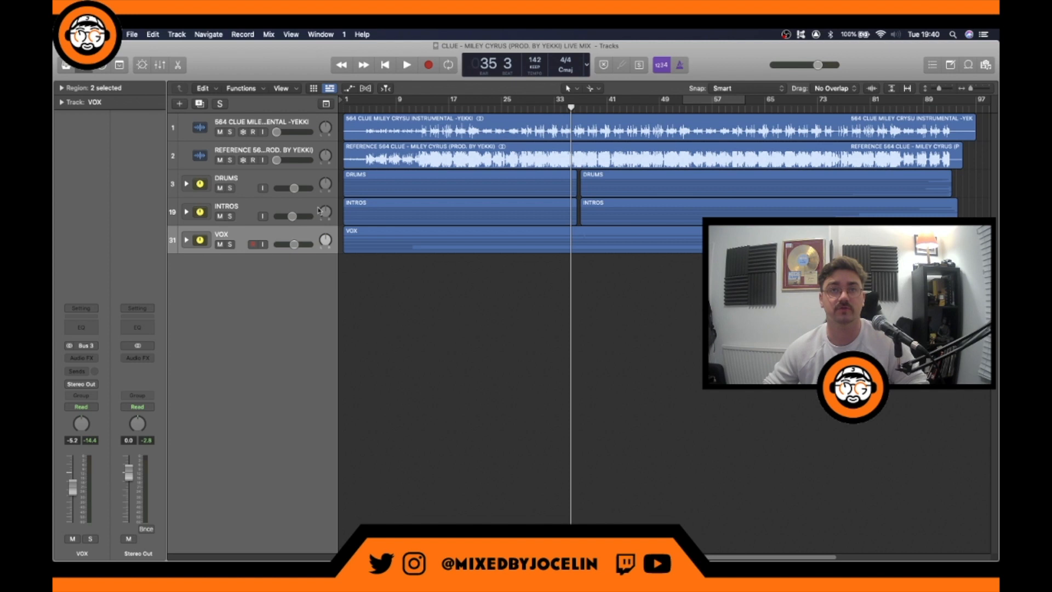
pyautogui.press('x')
pyautogui.press('Return')
pyautogui.press('space')
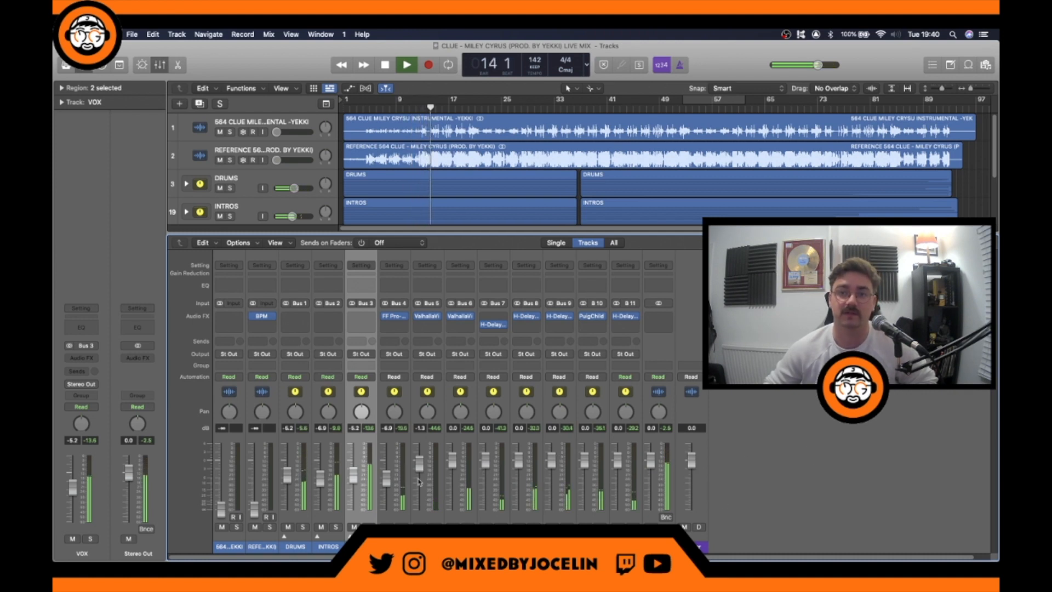
# Step: Lower the faders of all tracks and buses except Stereo Out together by about 1.6 dB and reset the Stereo Out peak reading
pyautogui.click(228, 443)
pyautogui.press('space')
pyautogui.moveTo(236, 443); pyautogui.dragTo(618, 466)
pyautogui.click(666, 428)
# Step: Play the mix on to bar 90 near the song's end, hiding the mixer during playback
pyautogui.press('space')
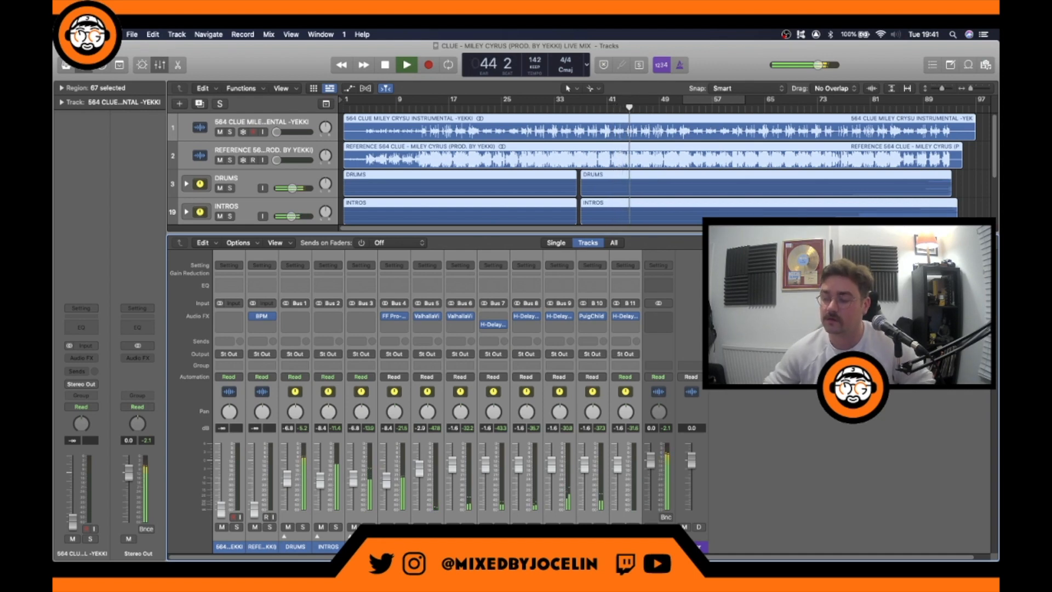
pyautogui.press('x')
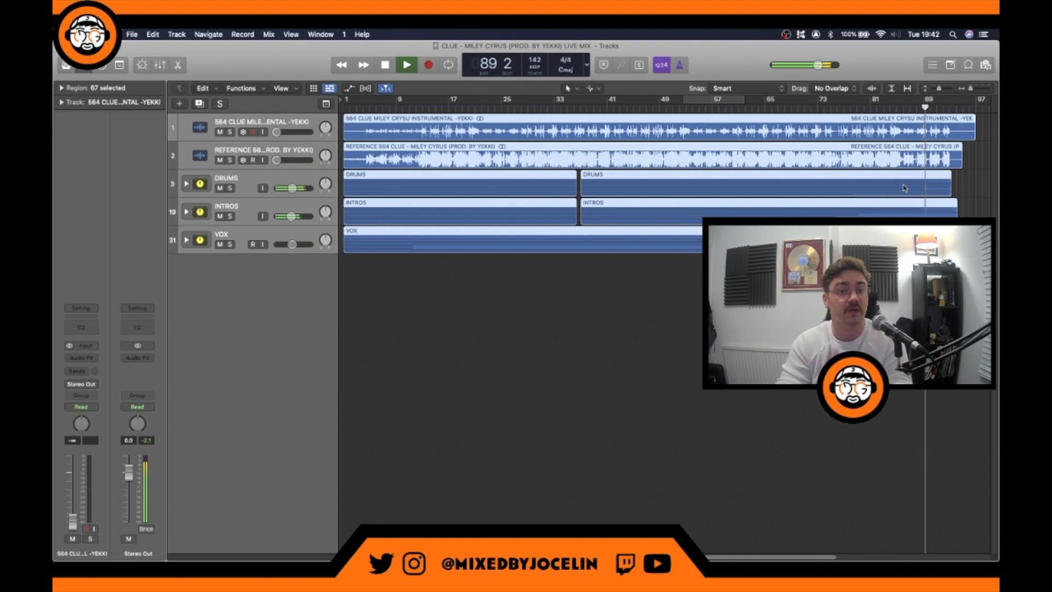
pyautogui.hscroll(5, 904, 188)
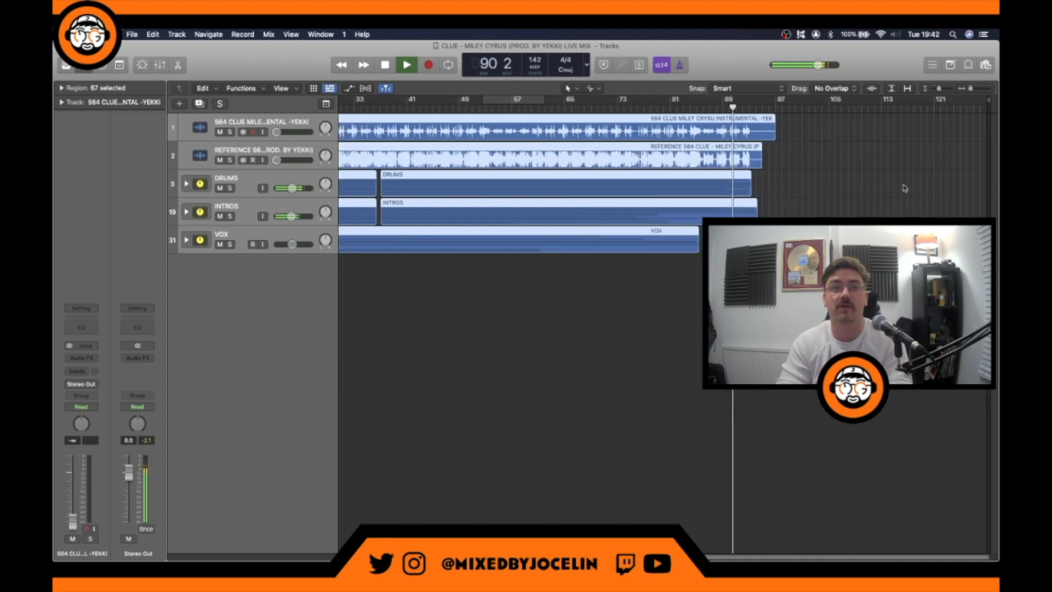